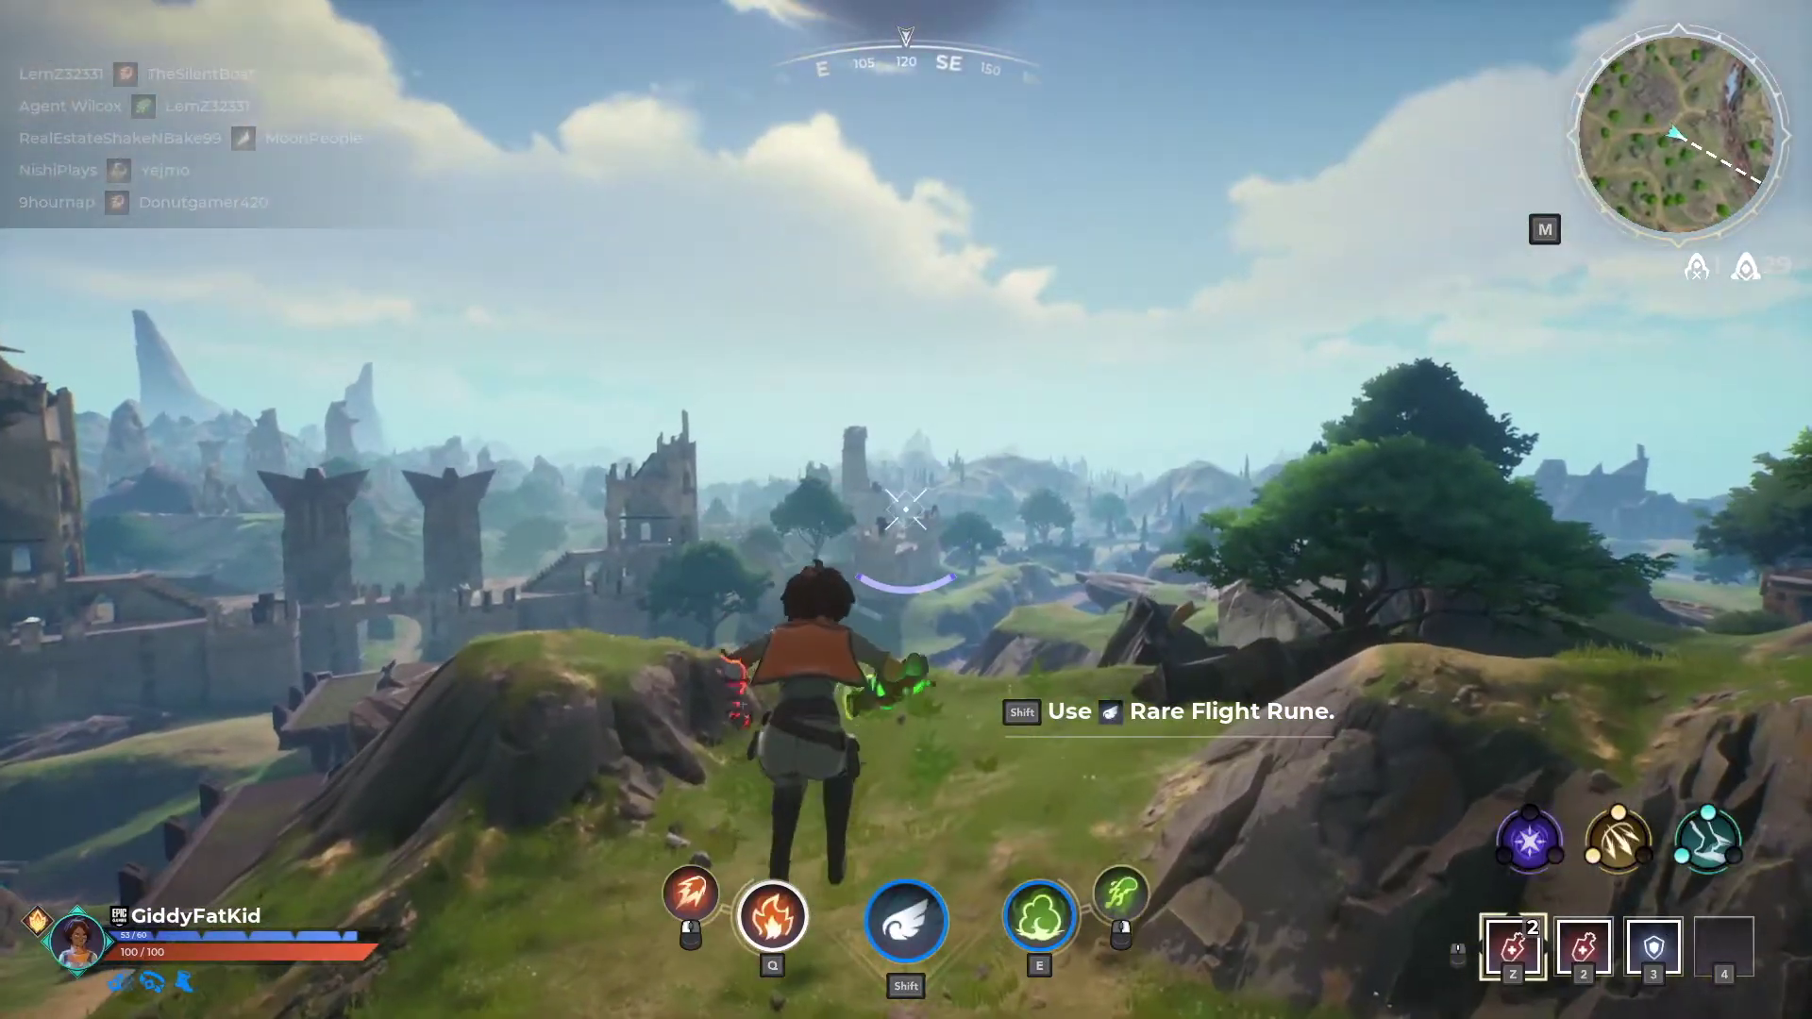
Step: In the game, fly forward, cast fire spells and release a toxic cloud
{"action": "key", "text": "shift"}
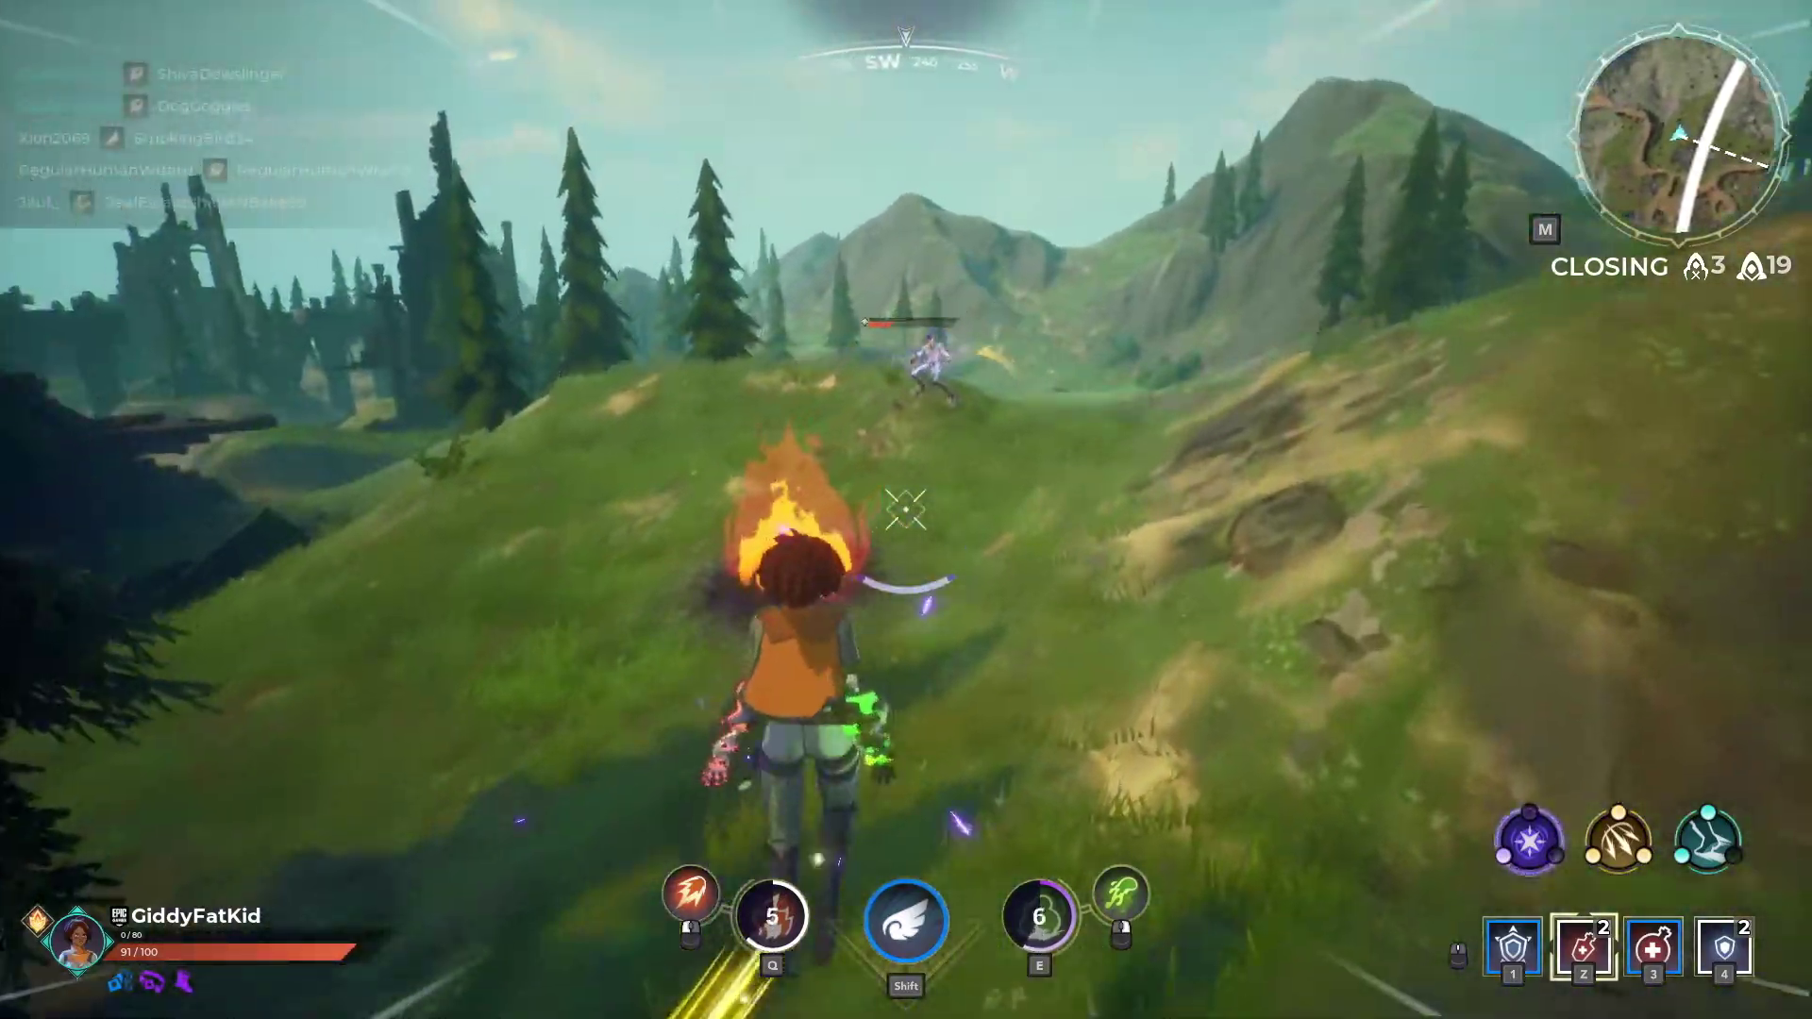
{"action": "left_click", "coordinate": [906, 509]}
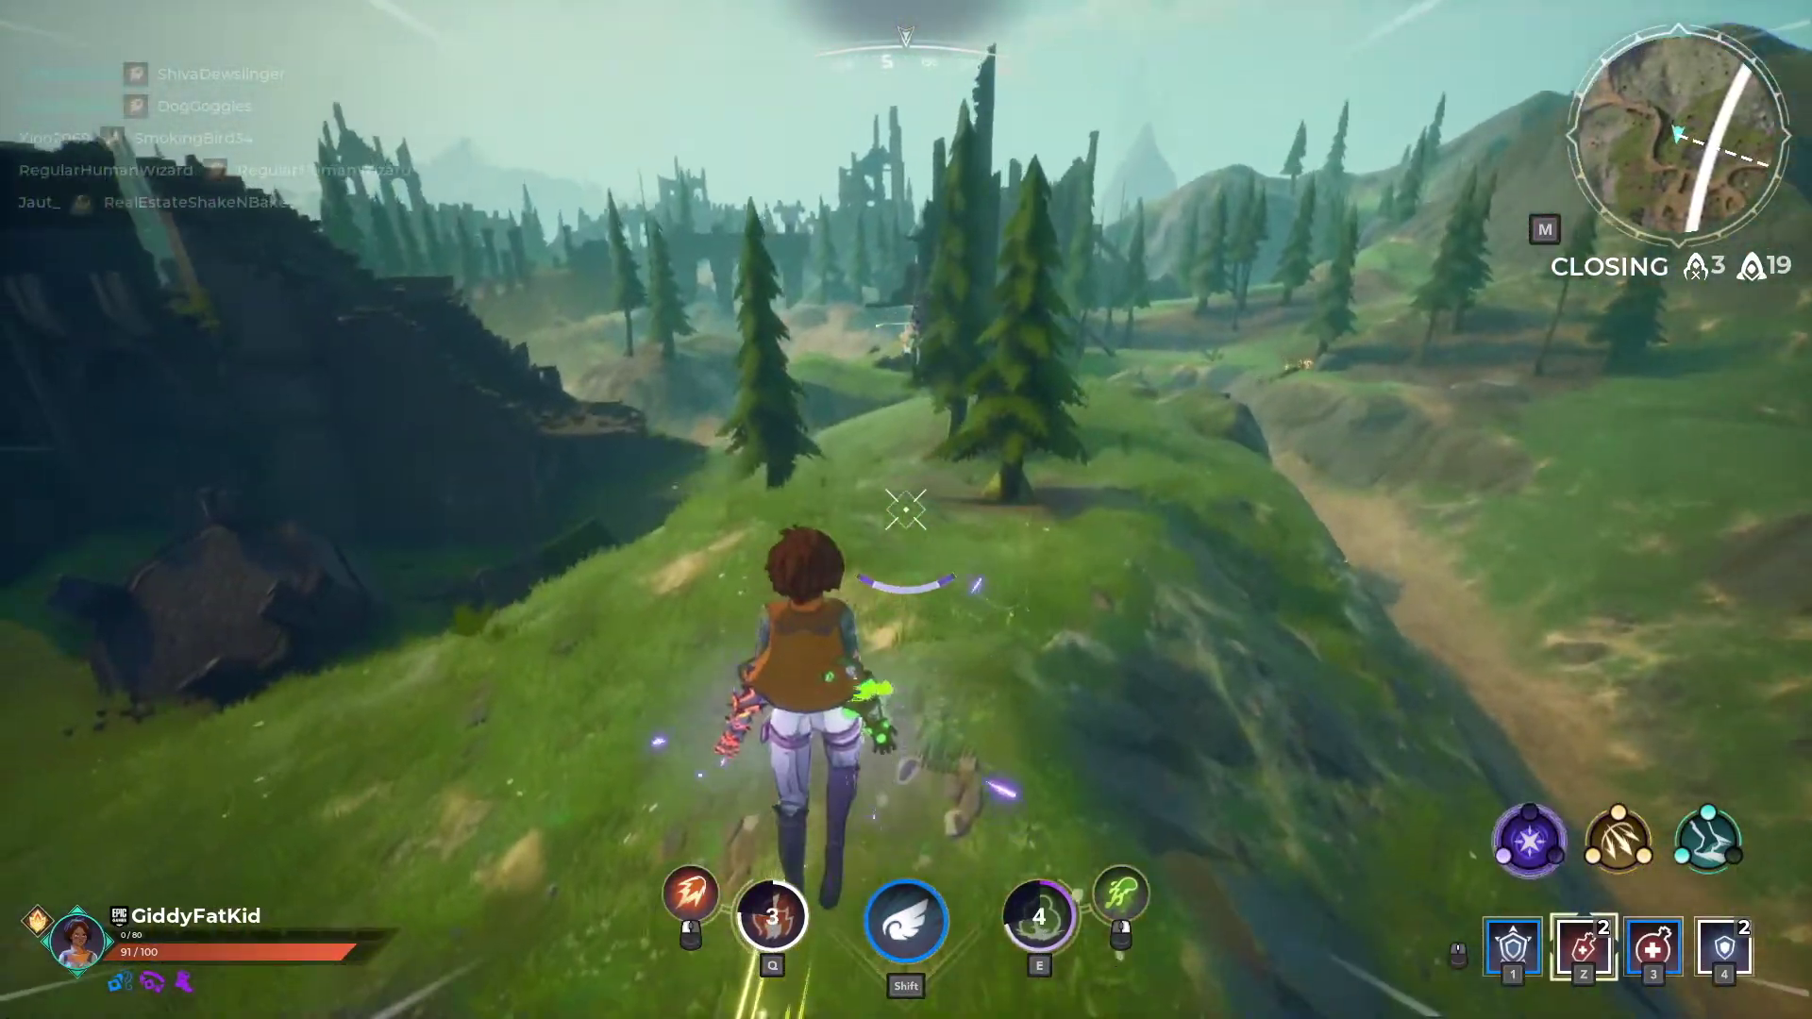
{"action": "left_click", "coordinate": [905, 509]}
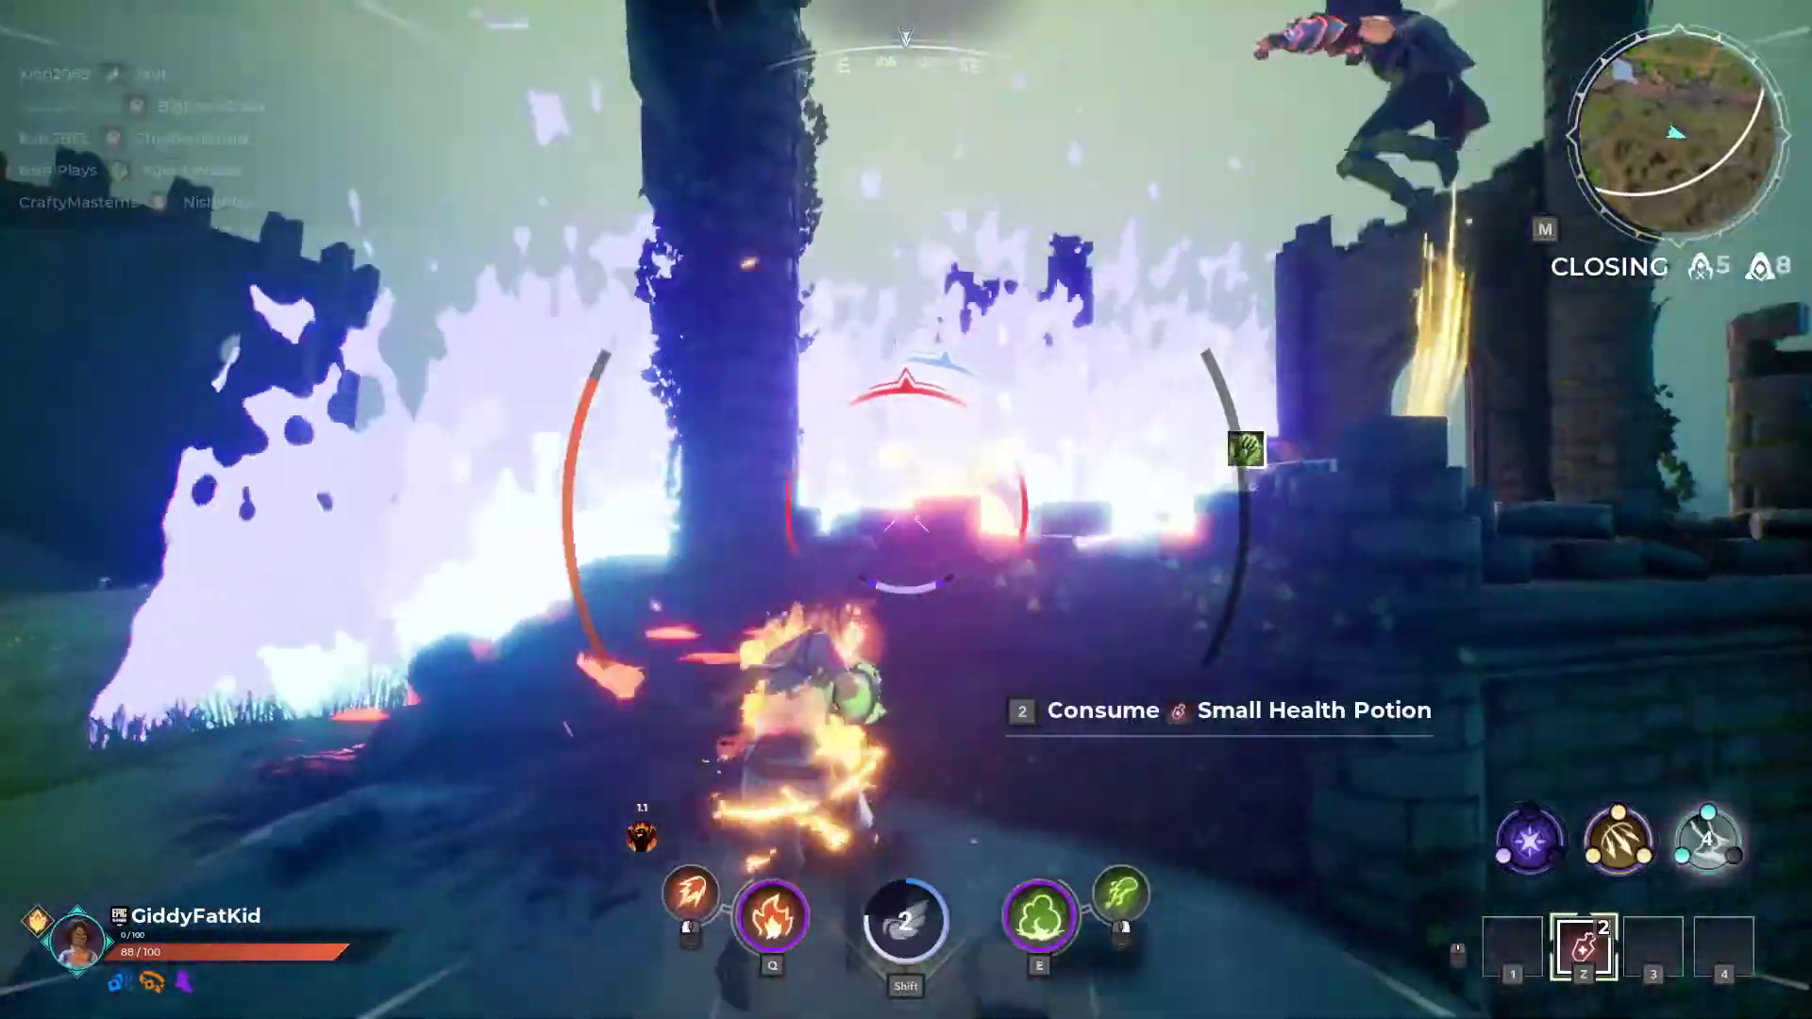
{"action": "key", "text": "e"}
{"action": "key", "text": "e"}
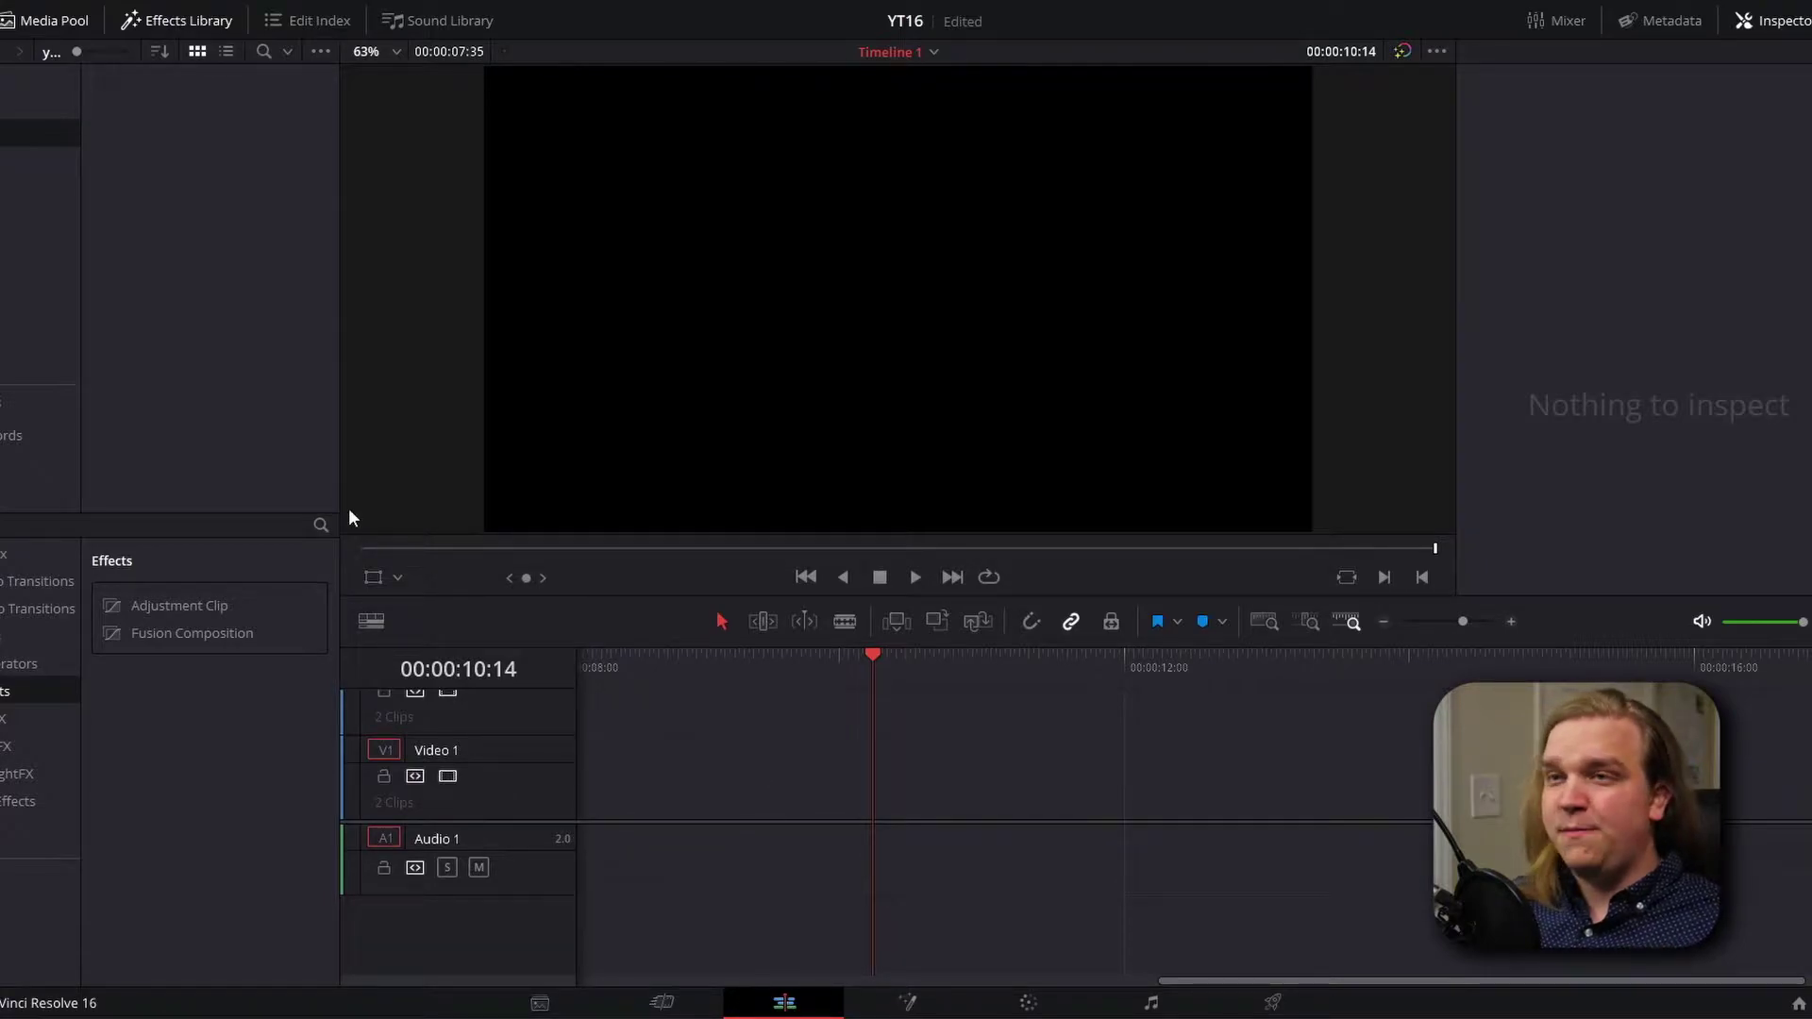
Step: Create a timeline named Alert and open its custom settings' Format tab
{"action": "right_click", "coordinate": [229, 251]}
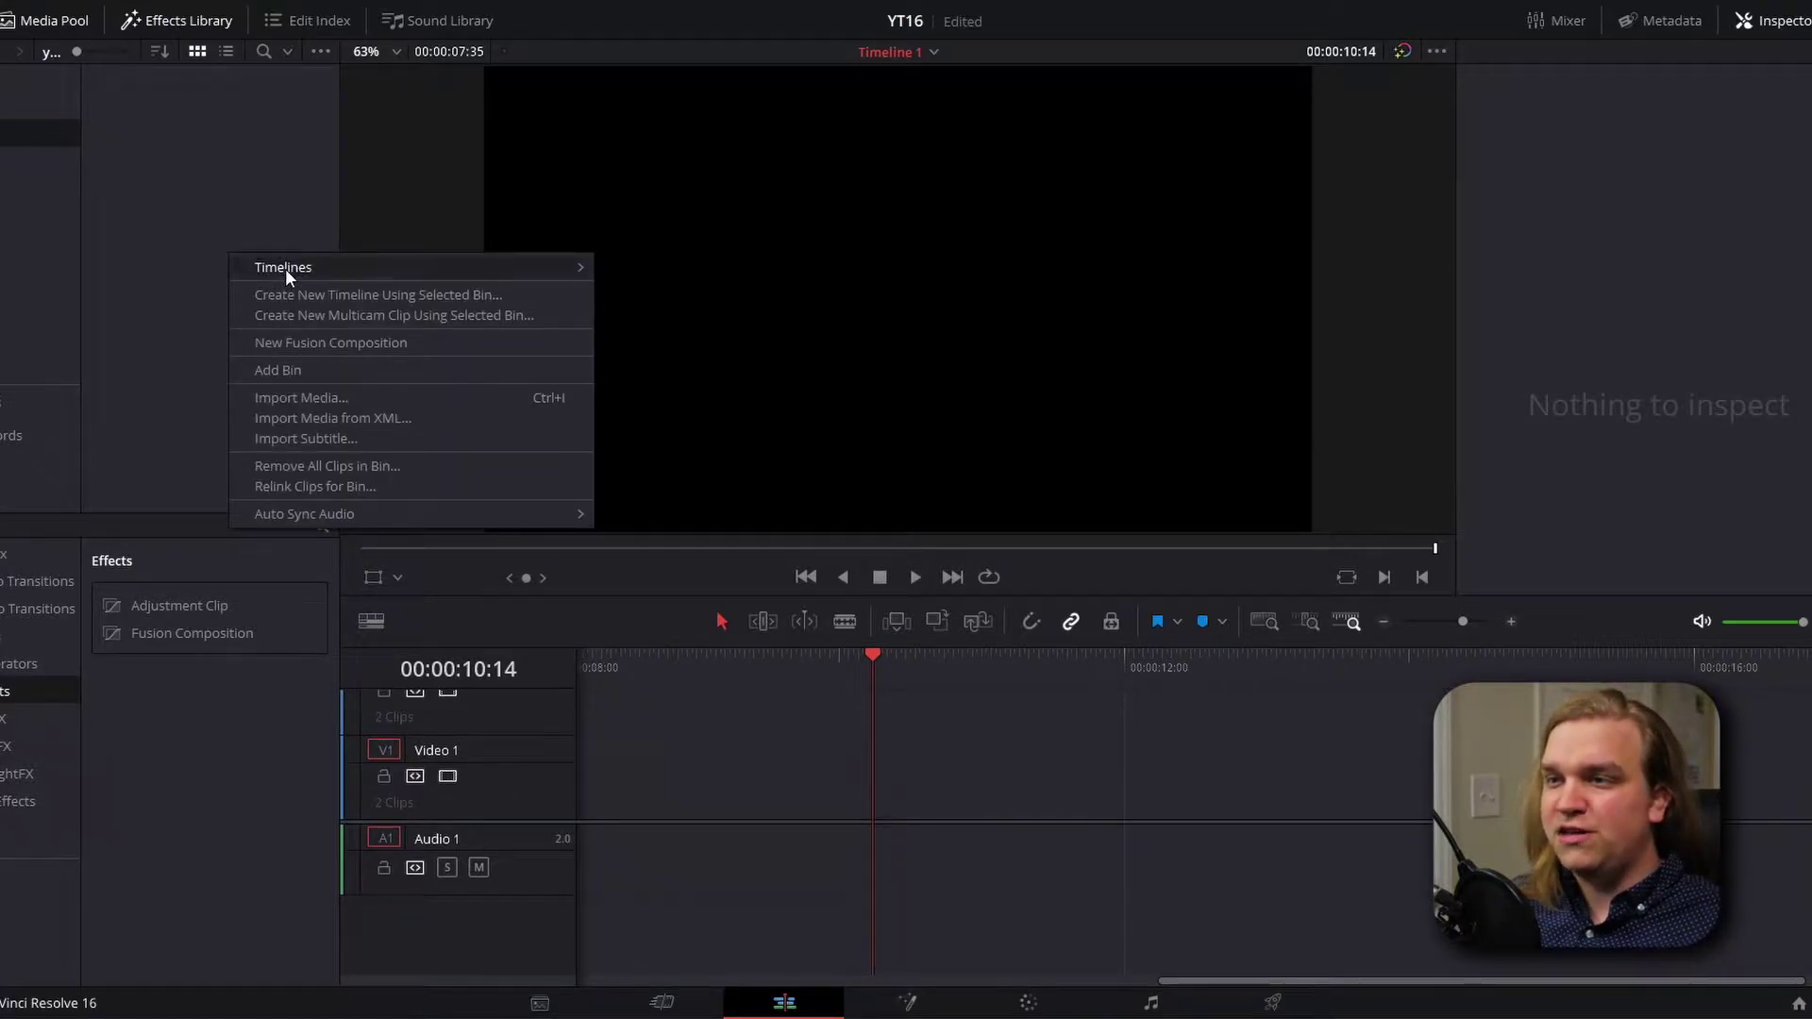
{"action": "mouse_move", "coordinate": [285, 268]}
{"action": "left_click", "coordinate": [671, 275]}
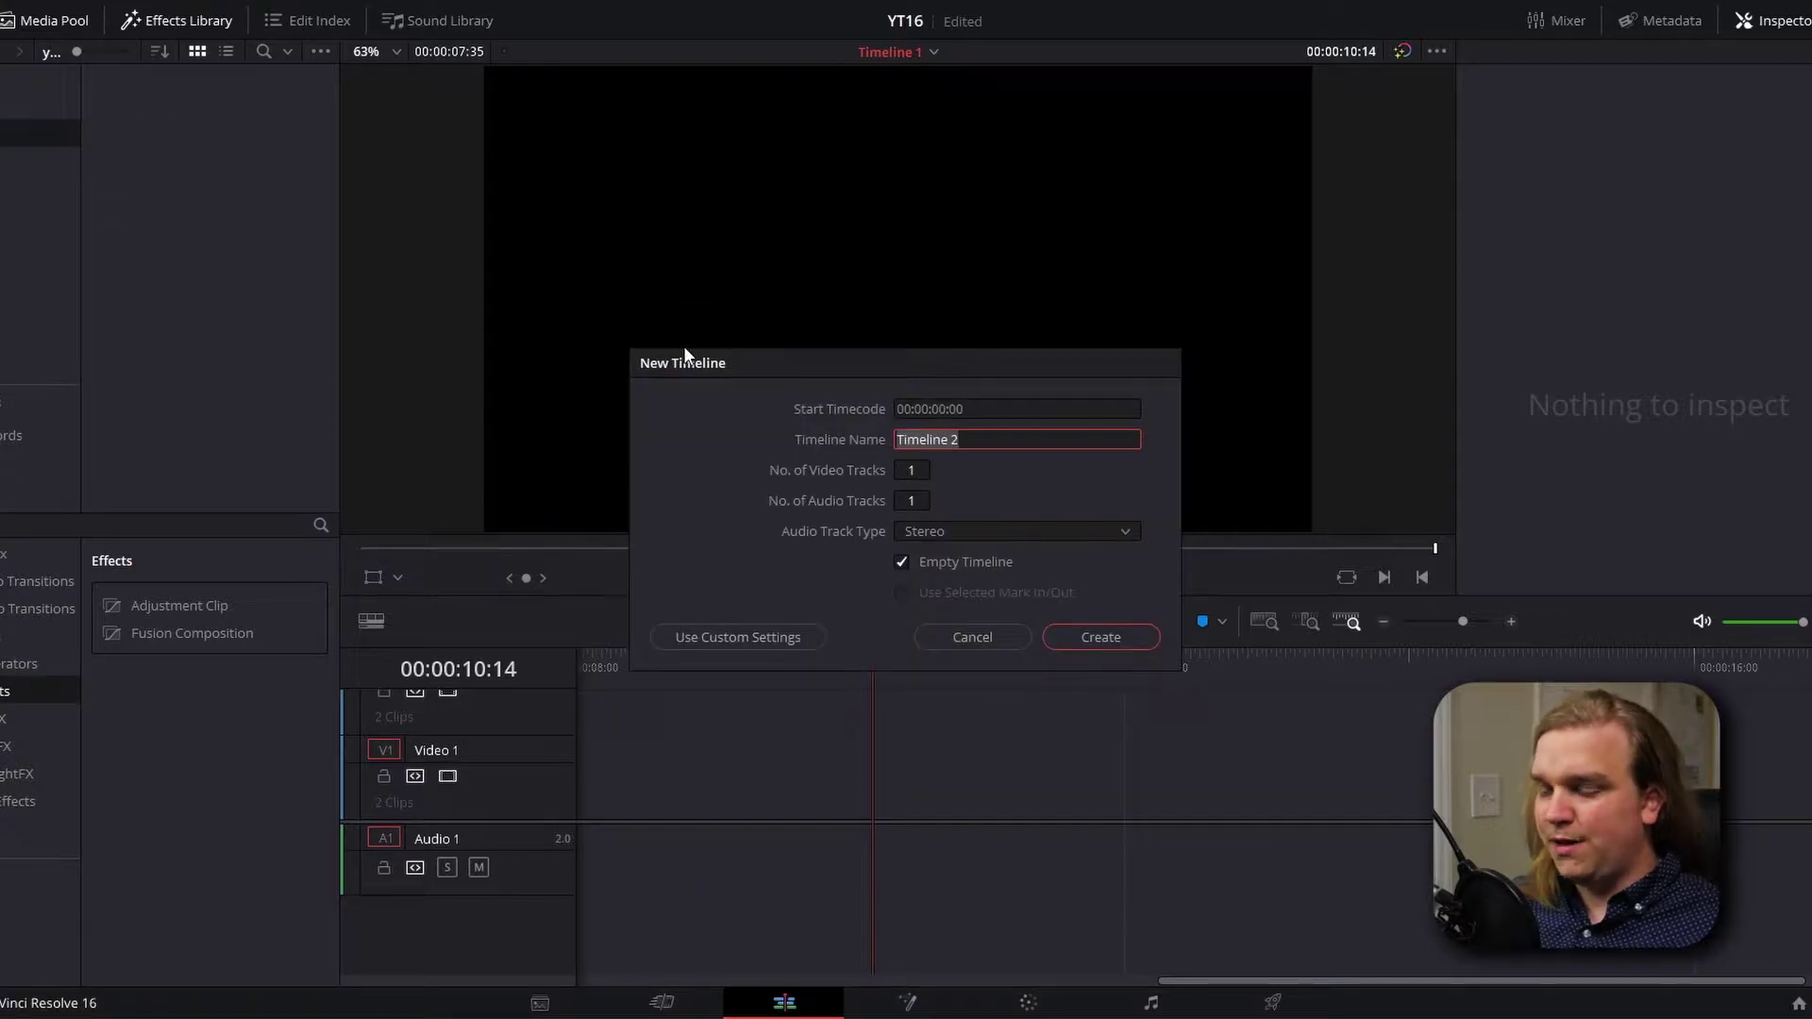
{"action": "type", "text": "Alert"}
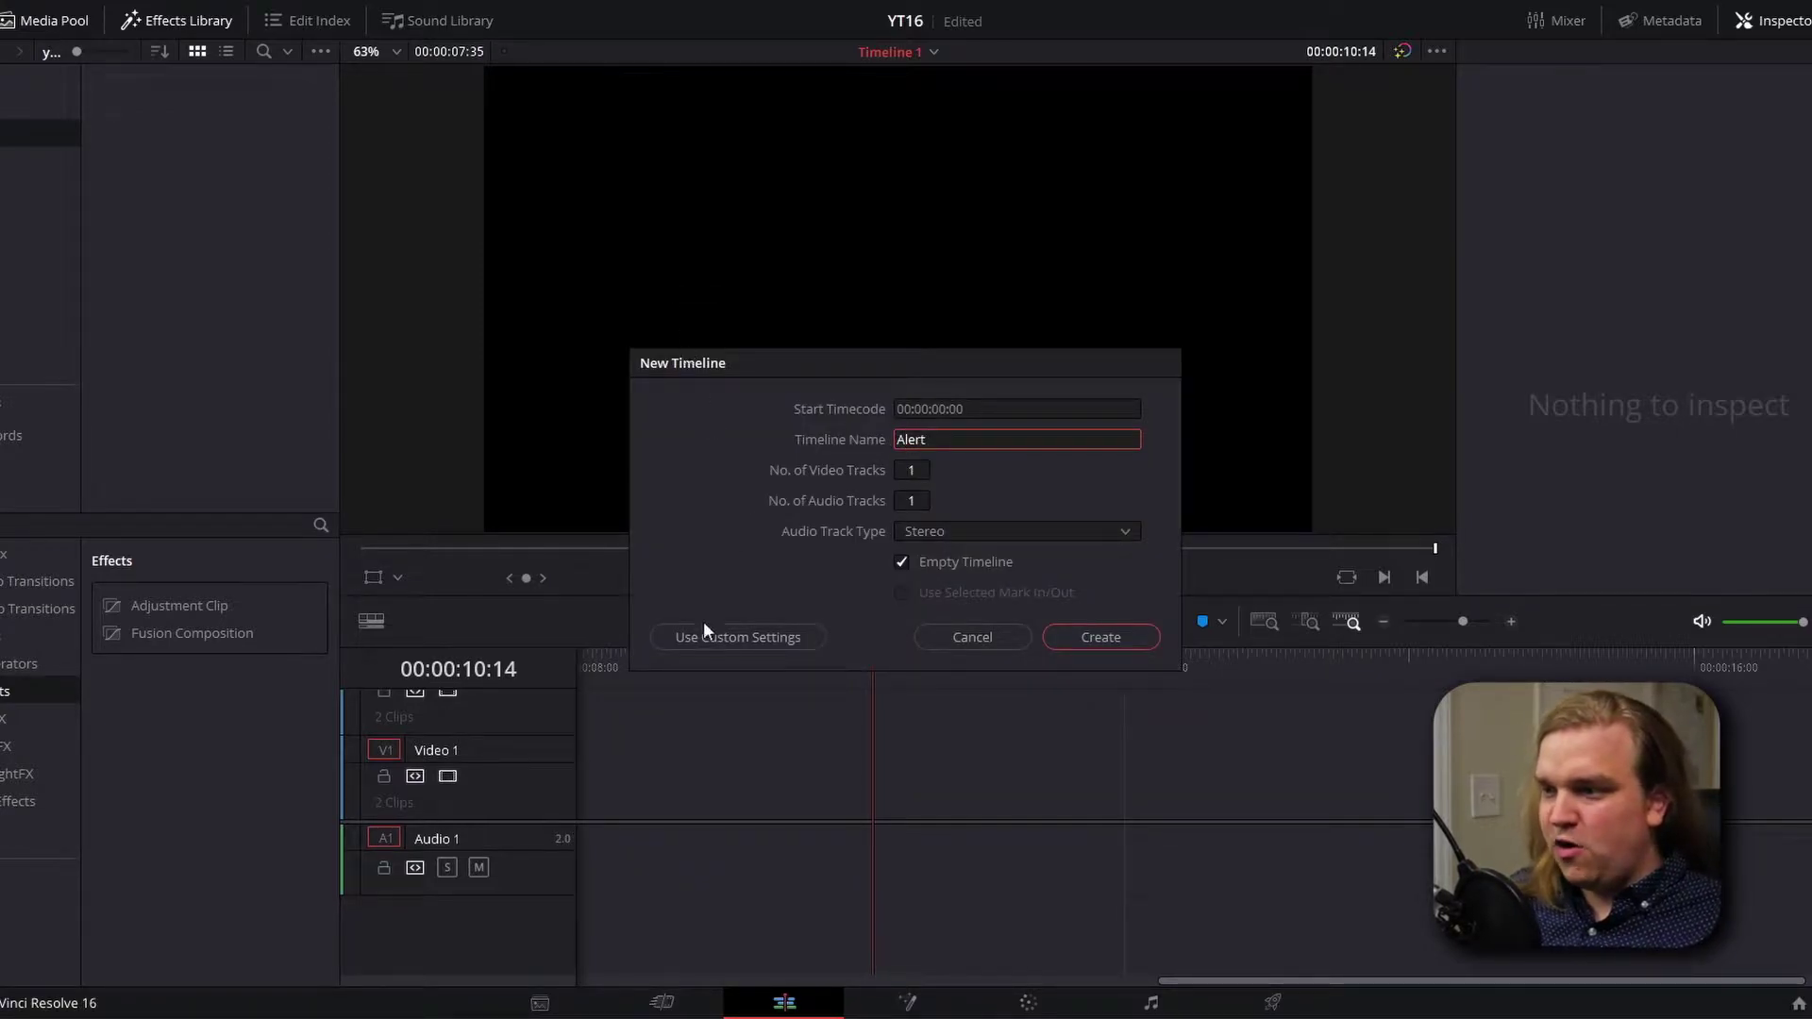
{"action": "left_click", "coordinate": [708, 635]}
{"action": "left_click", "coordinate": [862, 408]}
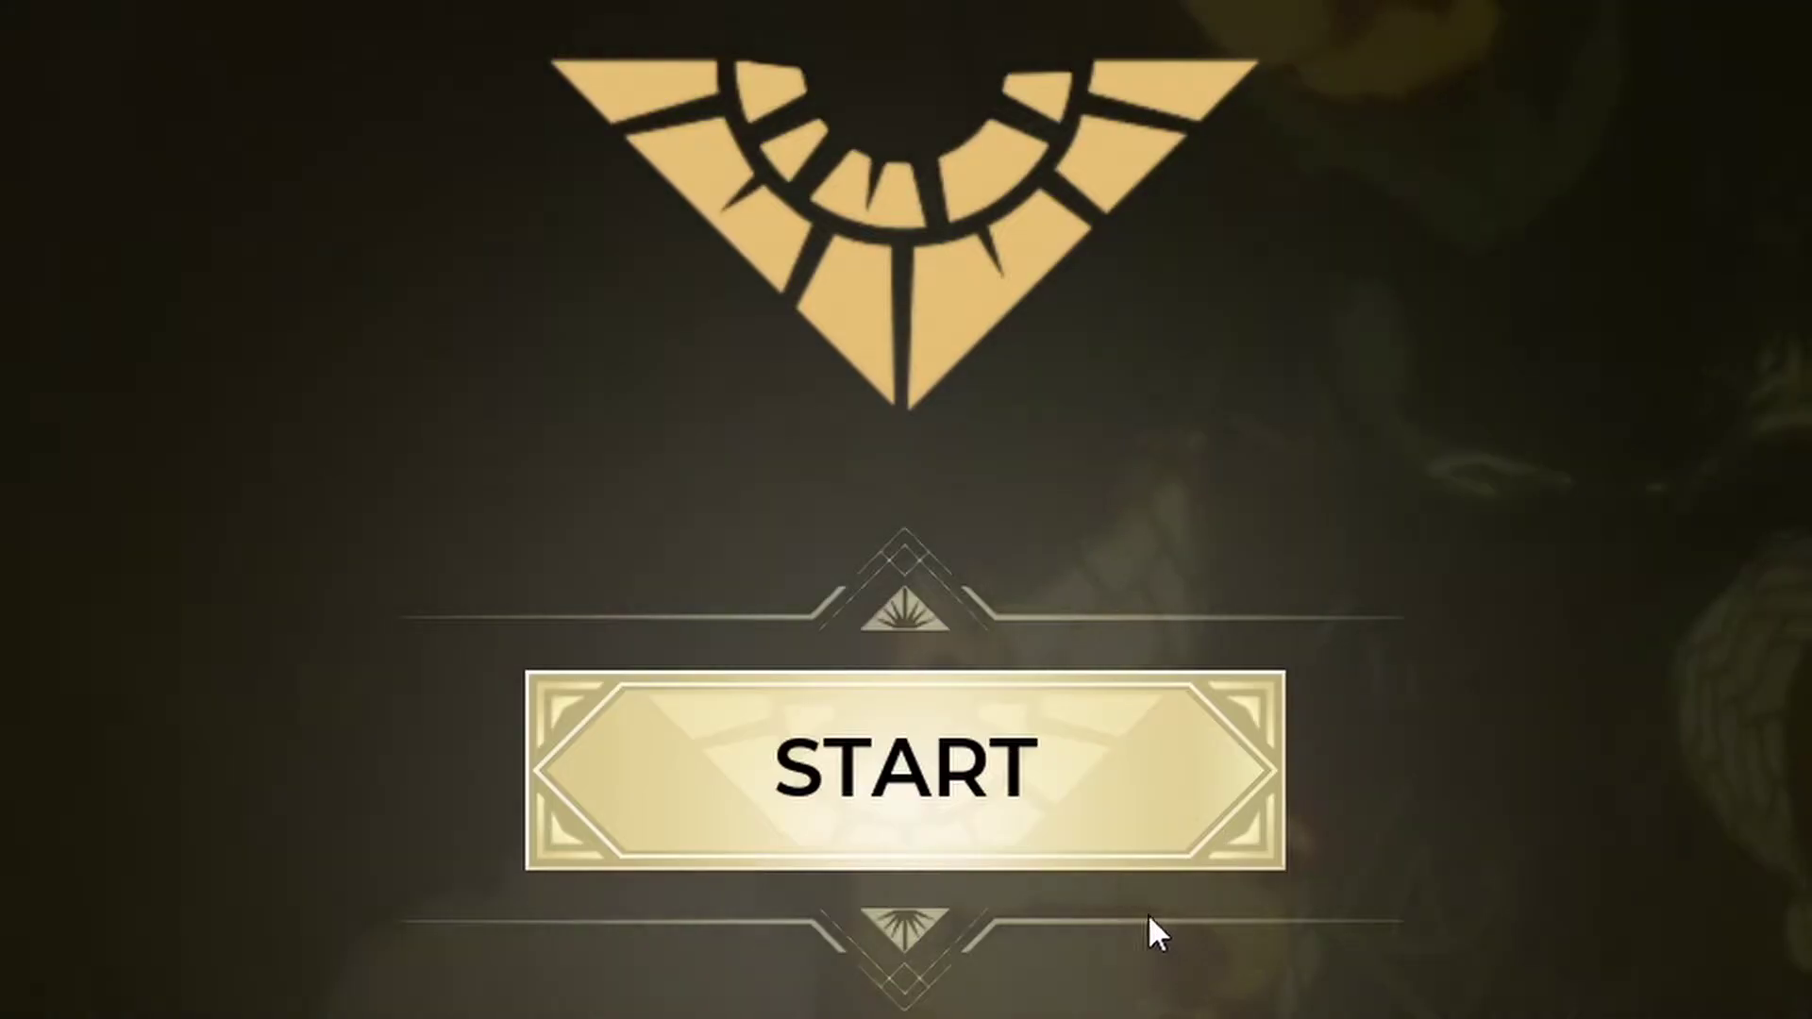
{"action": "left_click", "coordinate": [1006, 863]}
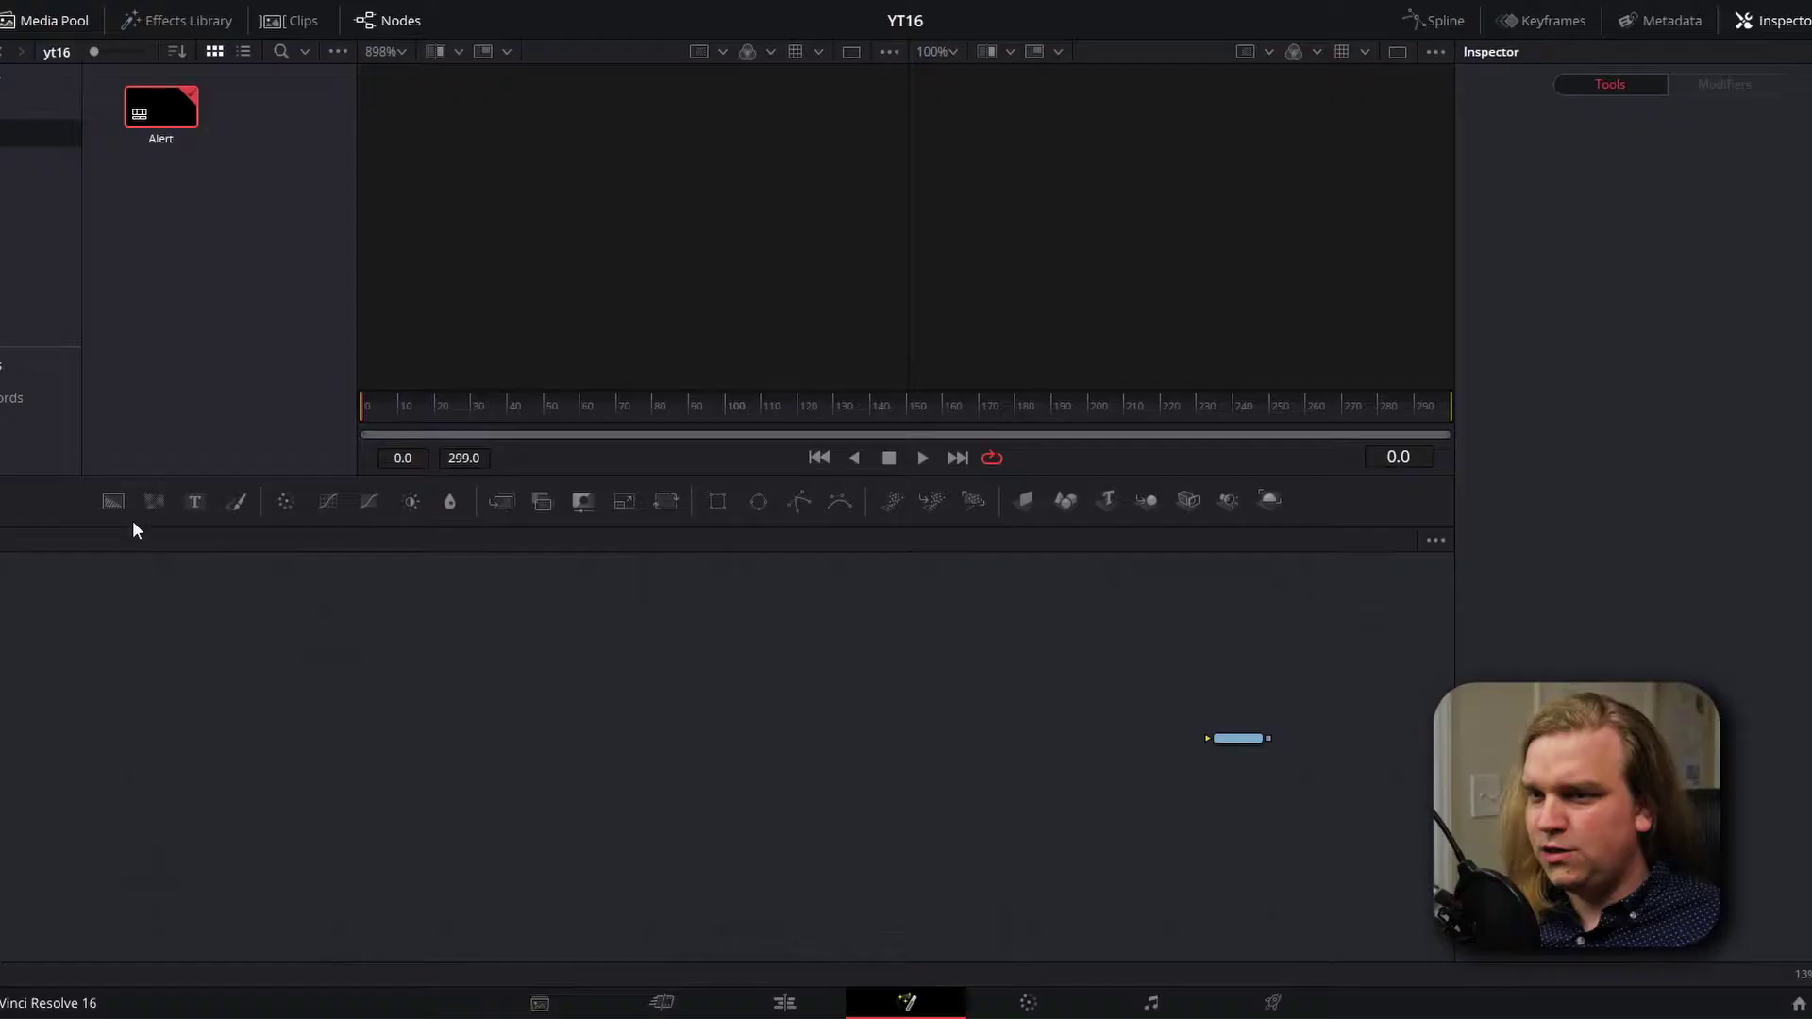
Step: Add a Background node with Width 50, Height 10 and a near-white colour
{"action": "left_click", "coordinate": [112, 501]}
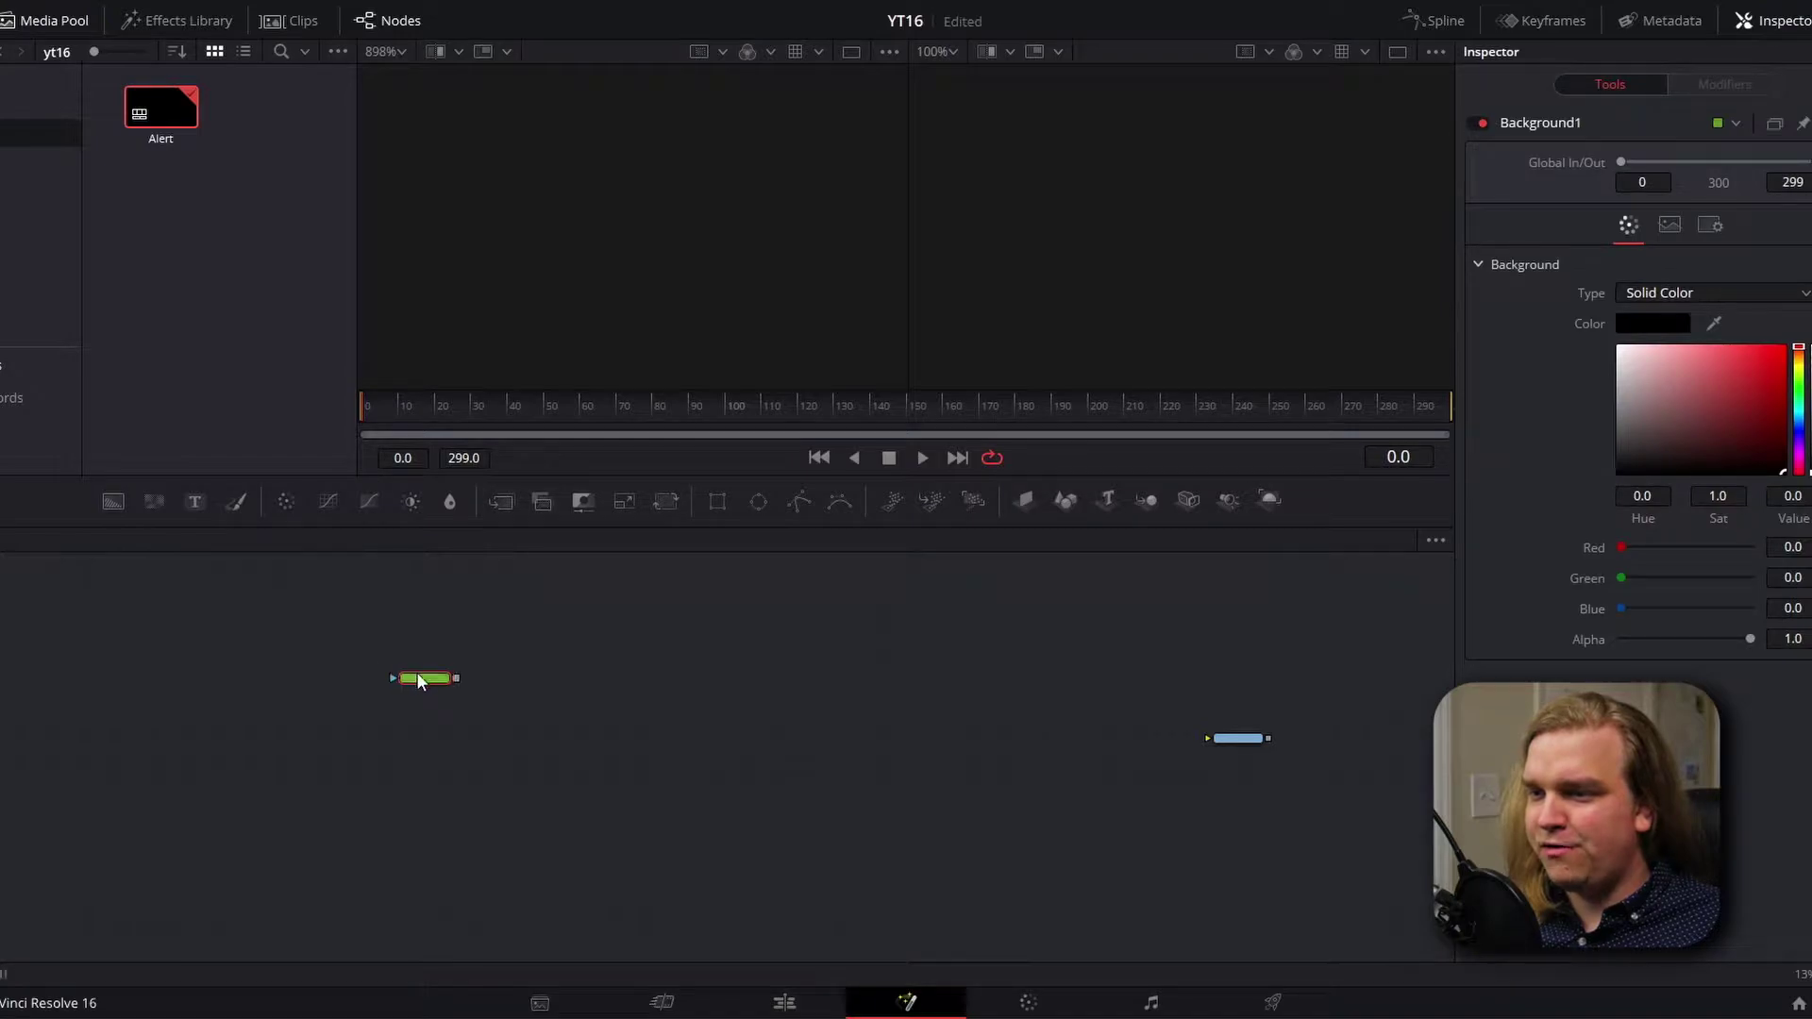
{"action": "left_click", "coordinate": [1668, 227]}
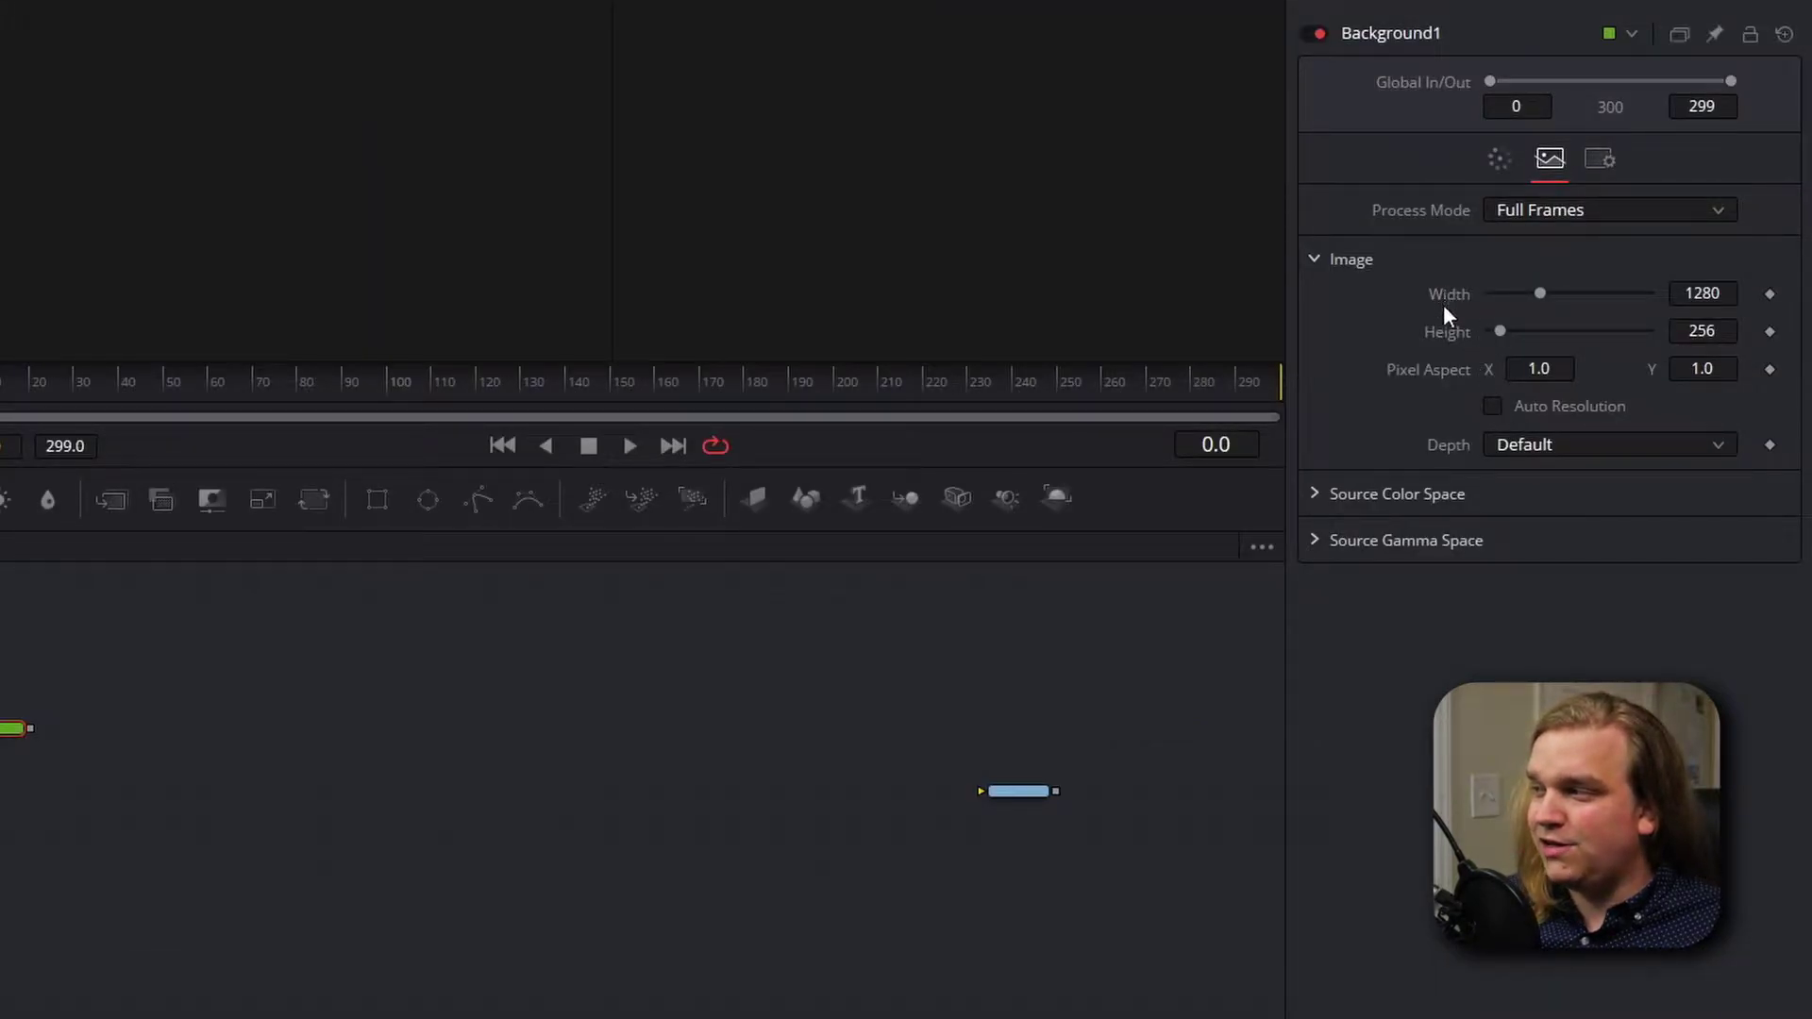
{"action": "left_click", "coordinate": [1716, 292]}
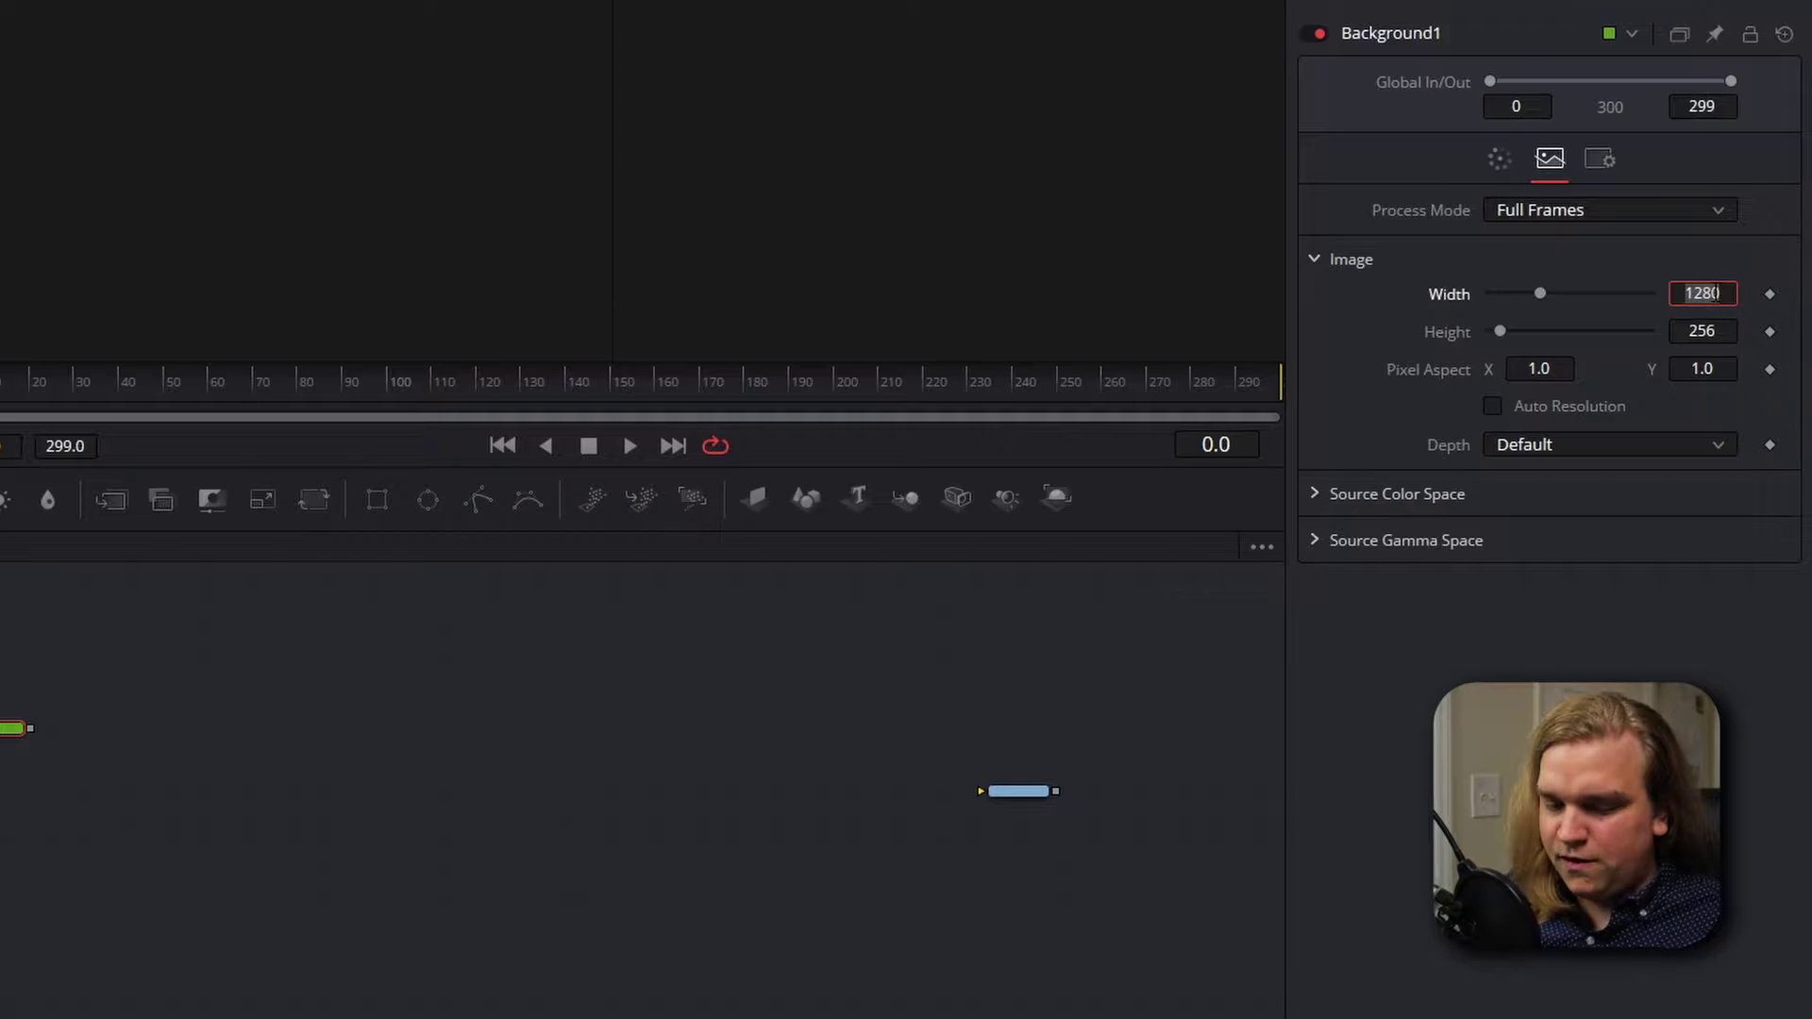
{"action": "key", "text": "Tab"}
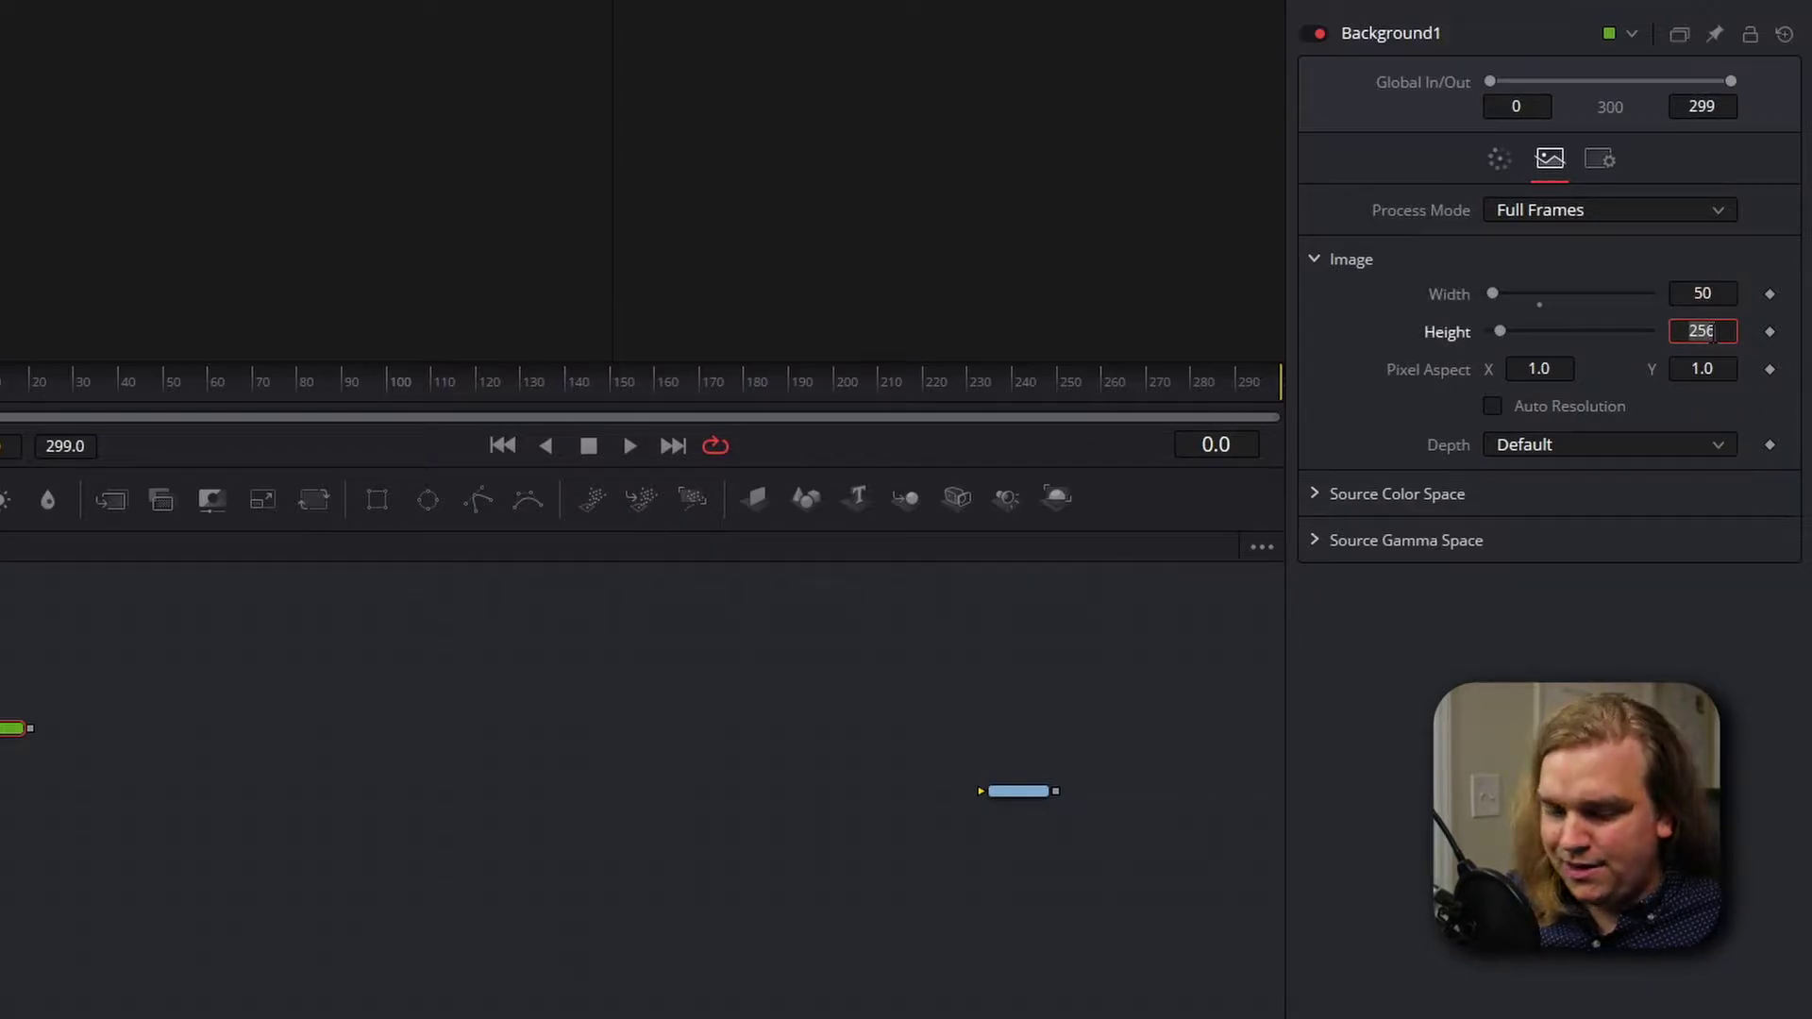
{"action": "left_click", "coordinate": [1499, 159]}
{"action": "left_click_drag", "start_coordinate": [1549, 364], "coordinate": [1430, 308]}
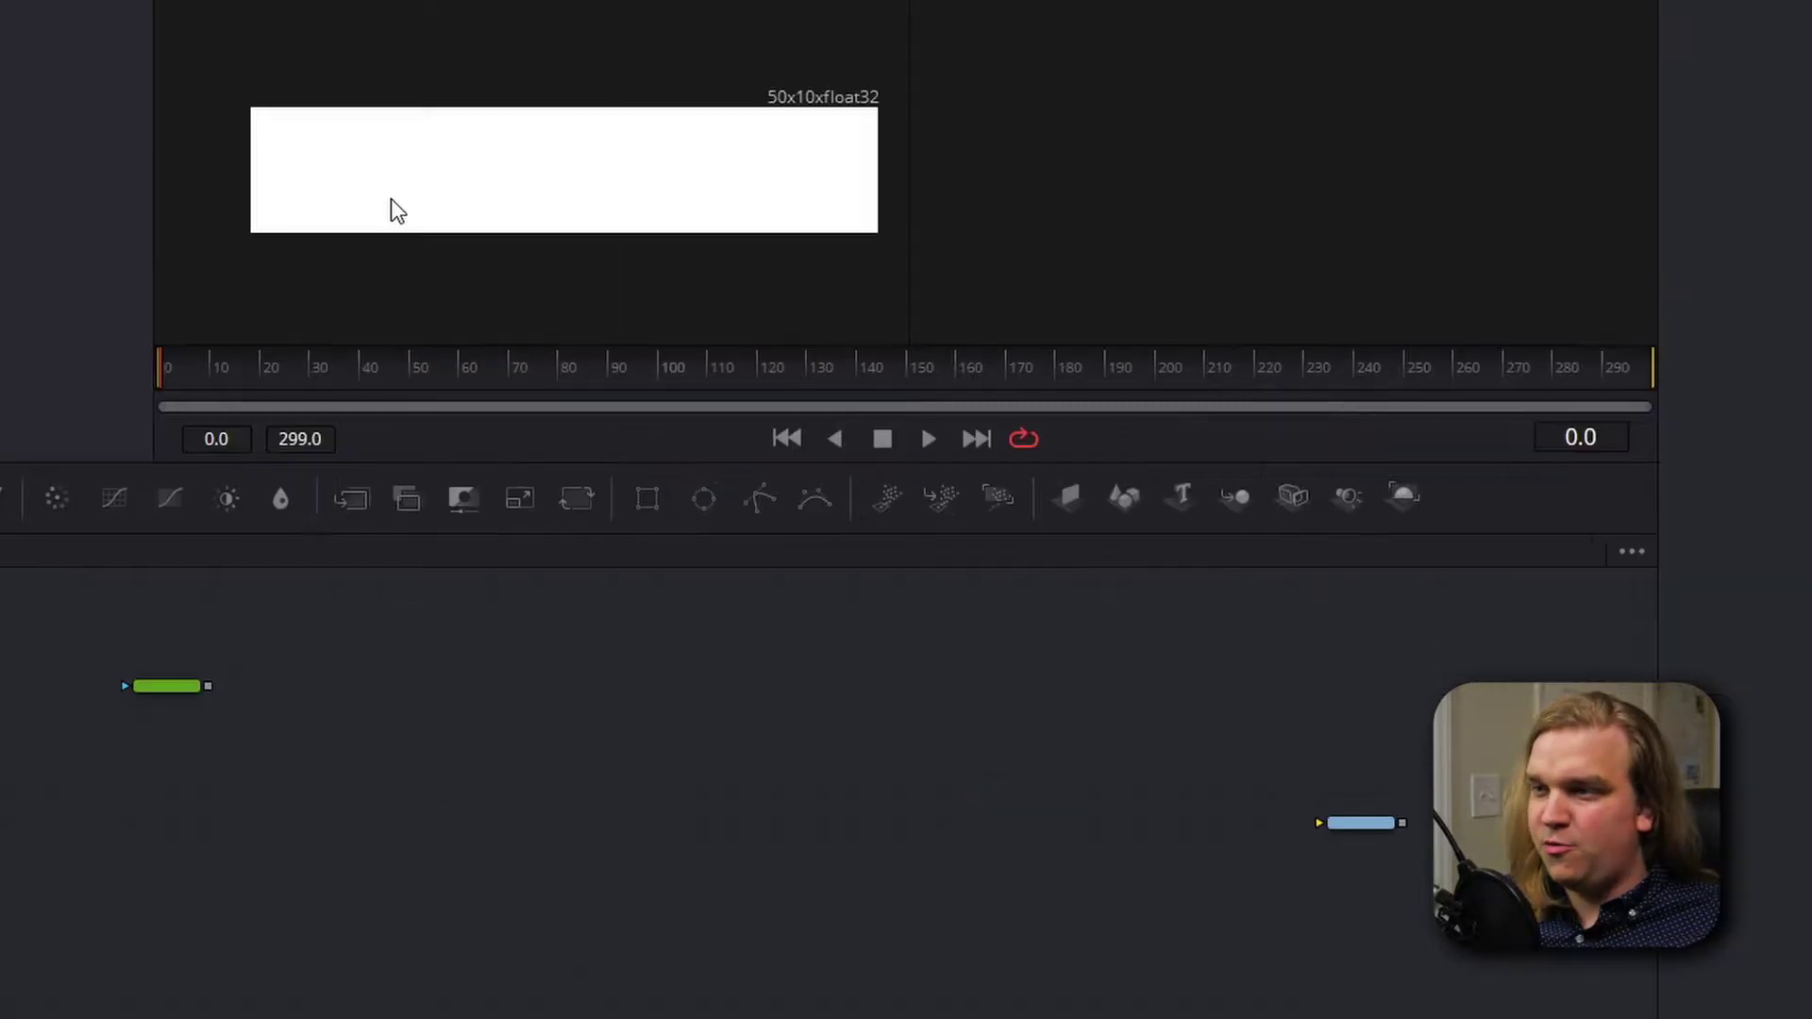
Step: Turn on Show Pixel Grid, Snap to Pixel and Show Guides in the viewer
{"action": "right_click", "coordinate": [375, 185]}
{"action": "mouse_move", "coordinate": [455, 291]}
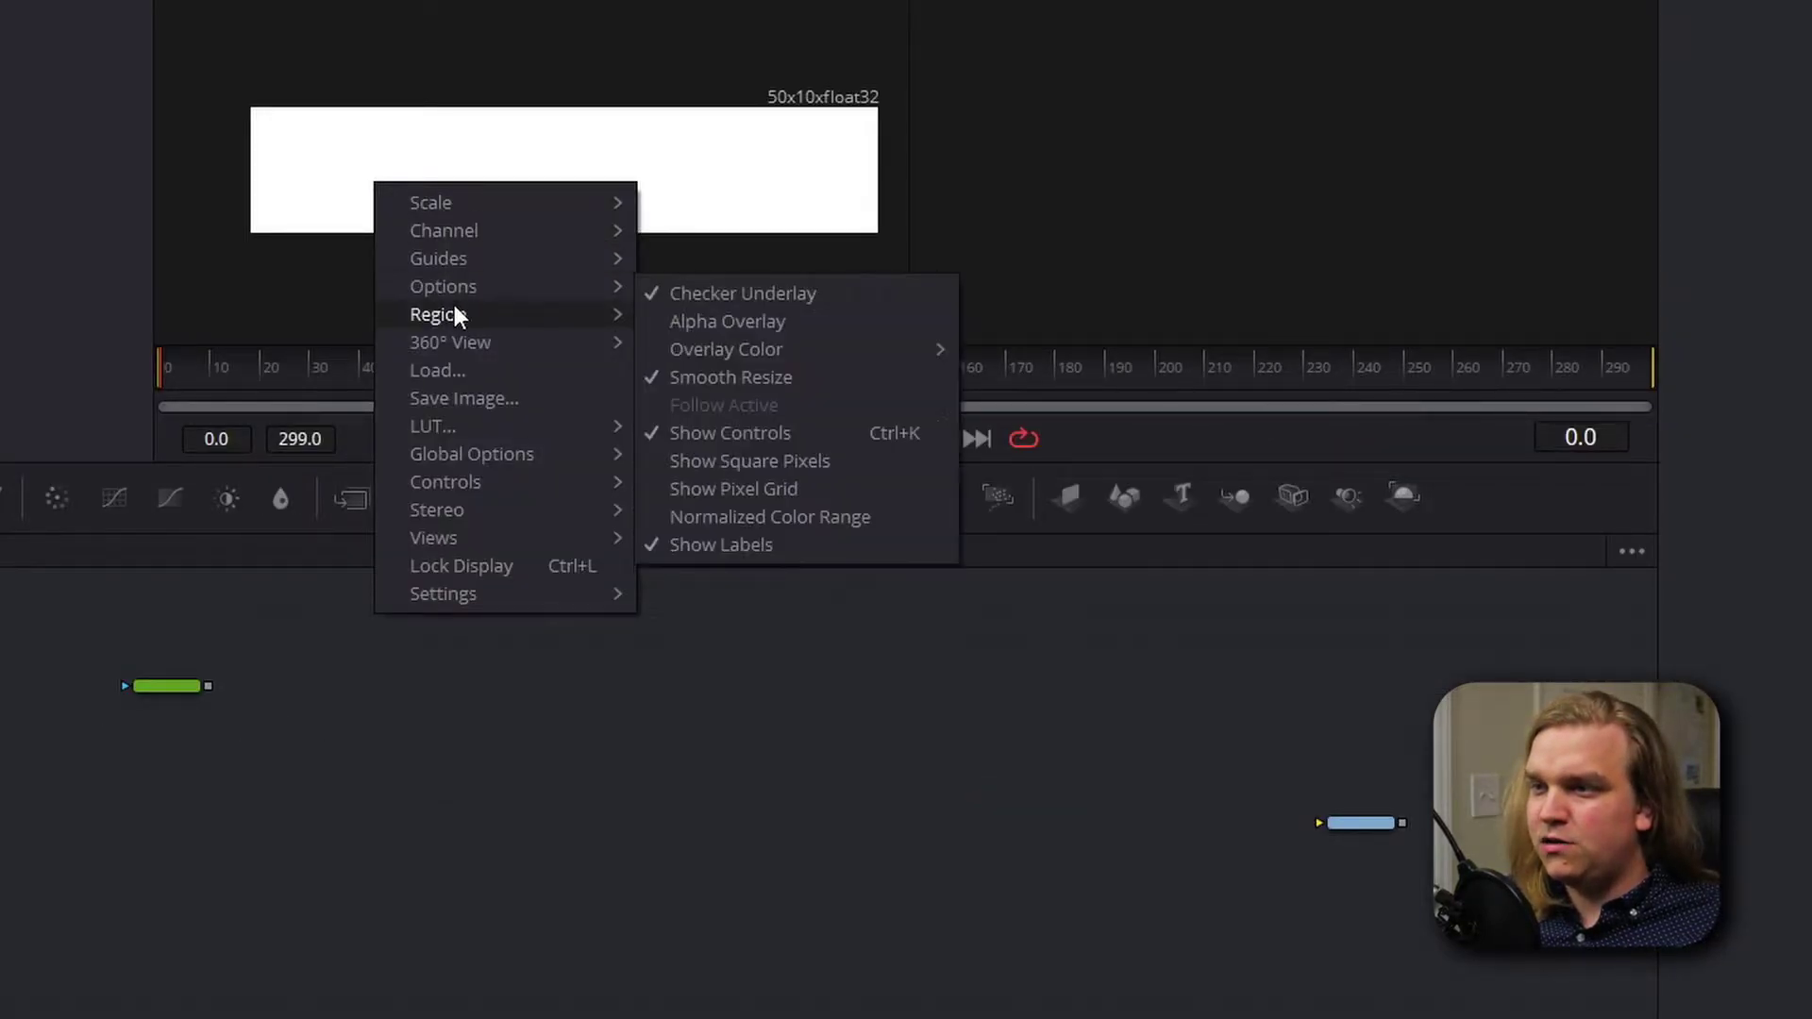
{"action": "left_click", "coordinate": [744, 493]}
{"action": "right_click", "coordinate": [457, 204]}
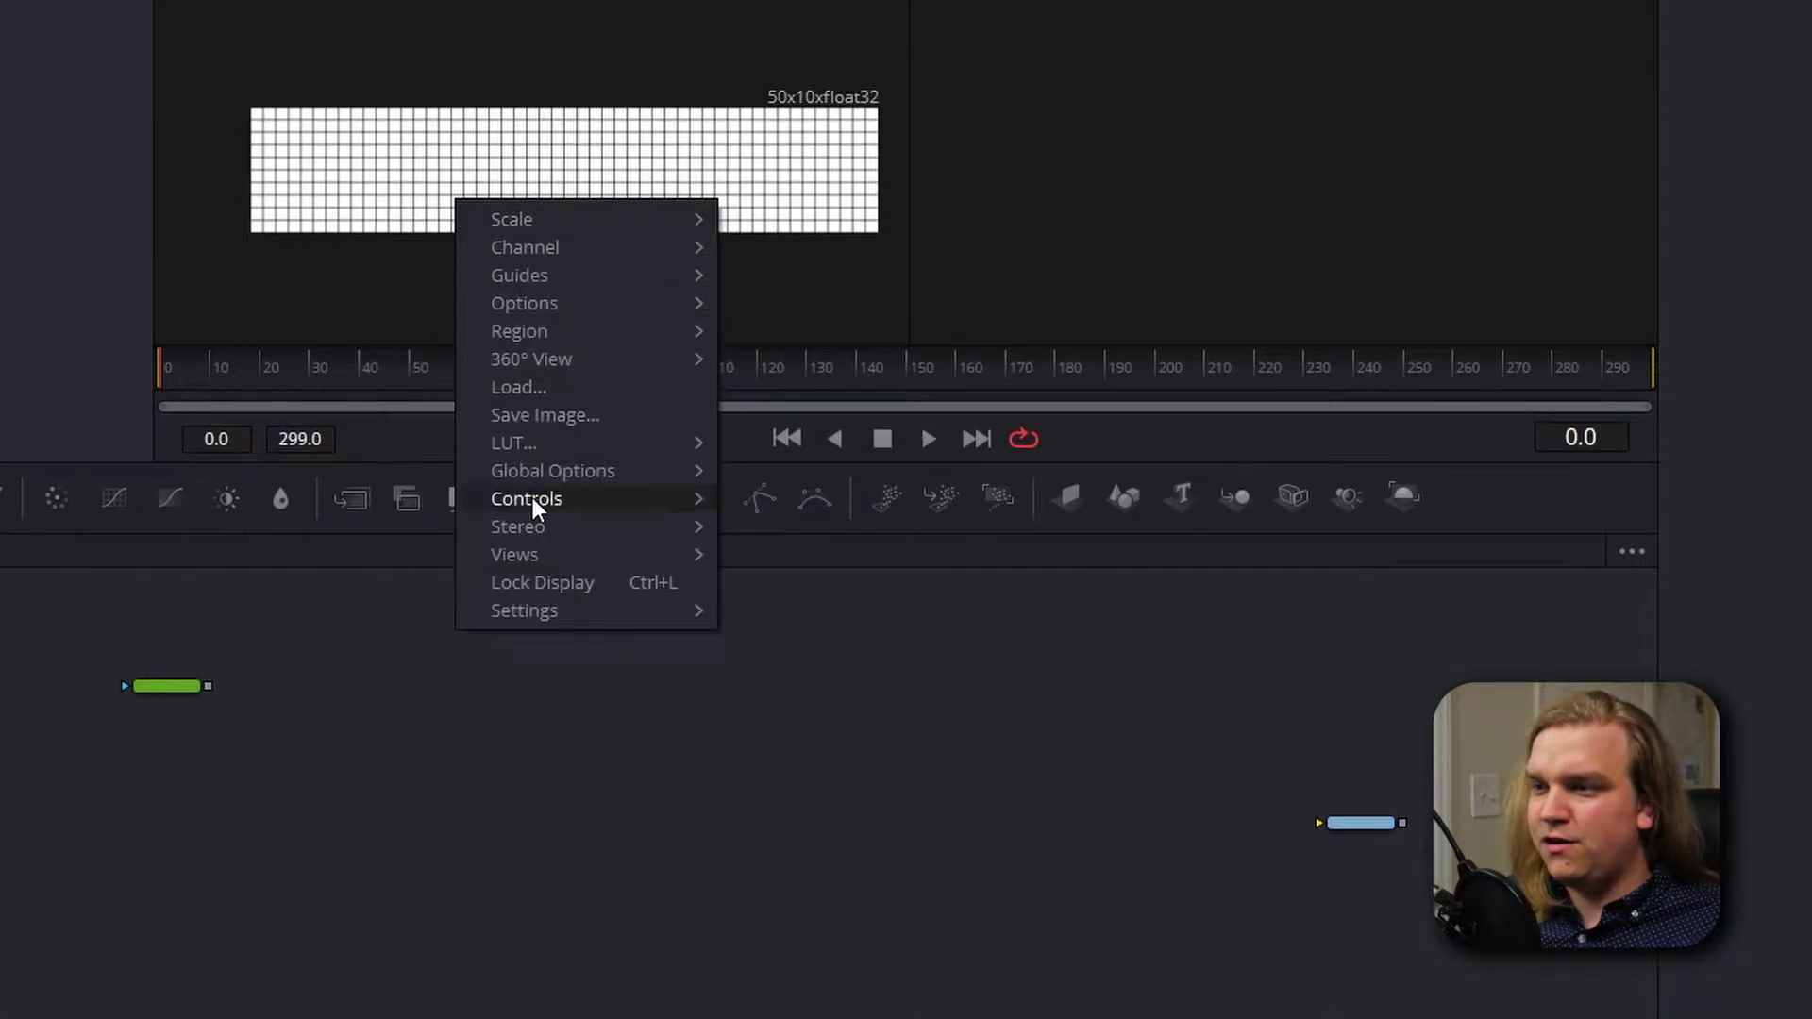
{"action": "mouse_move", "coordinate": [526, 502]}
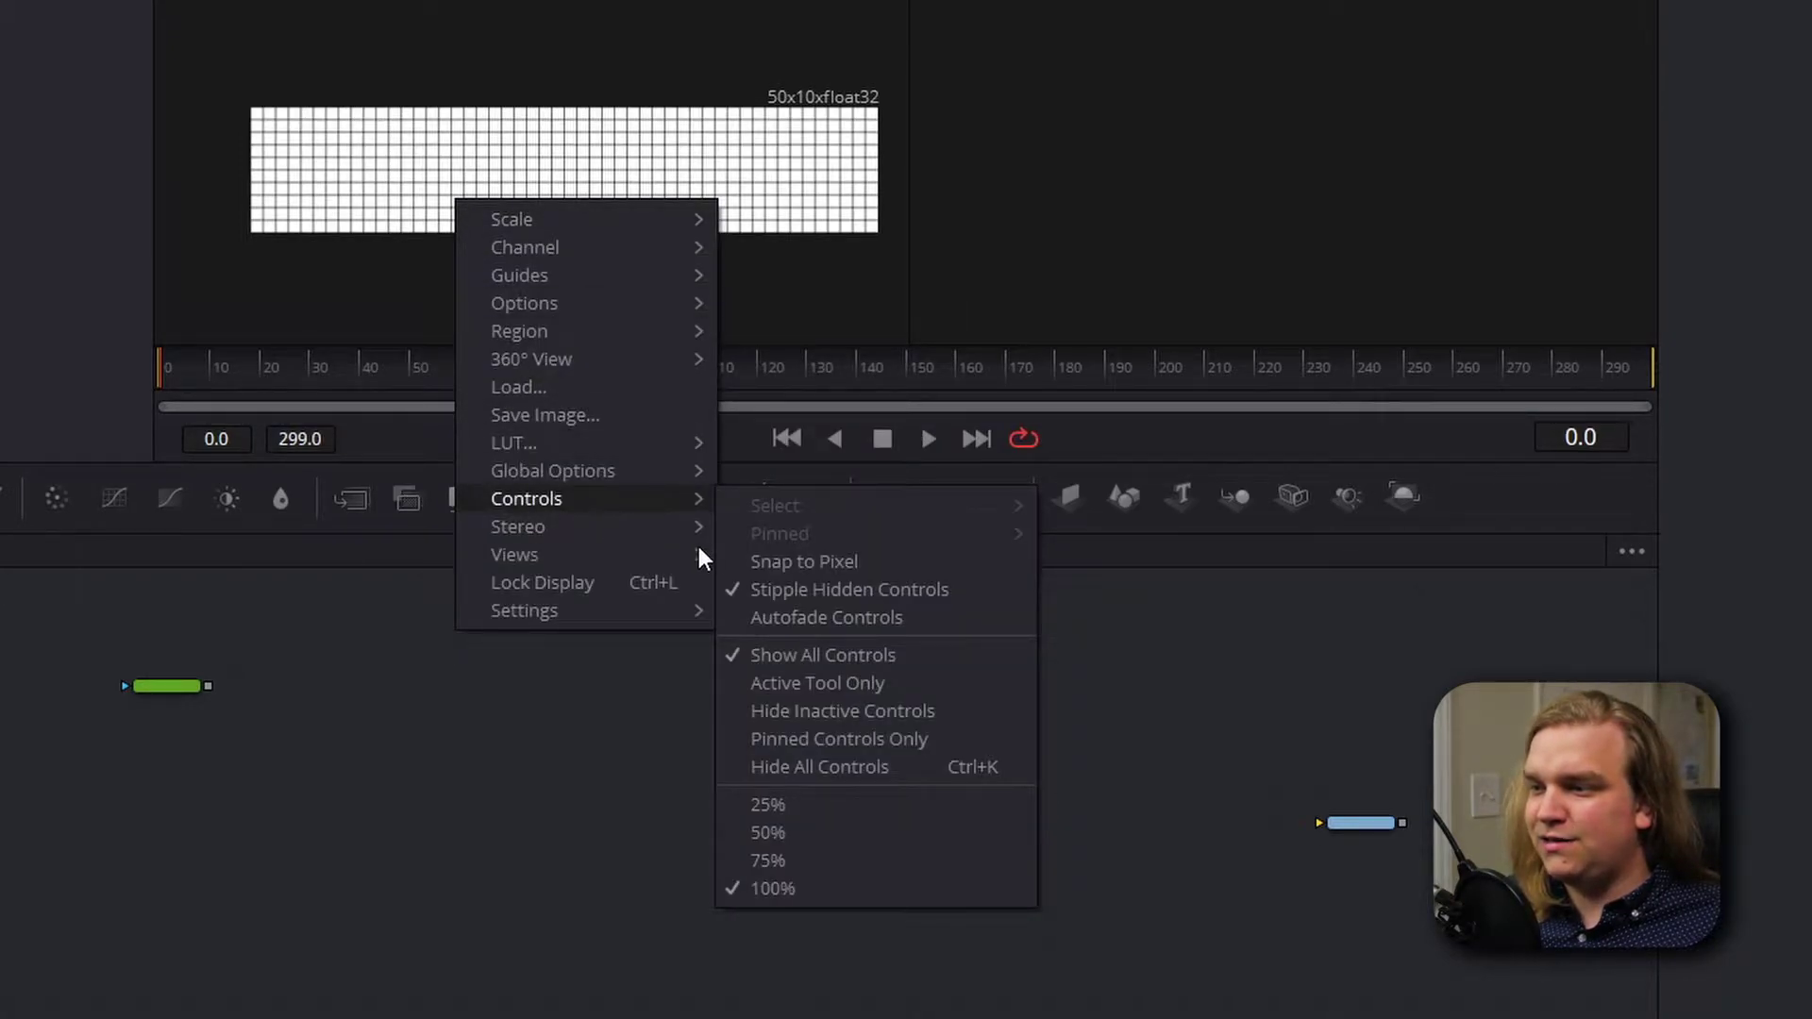
{"action": "left_click", "coordinate": [884, 564]}
{"action": "right_click", "coordinate": [444, 177]}
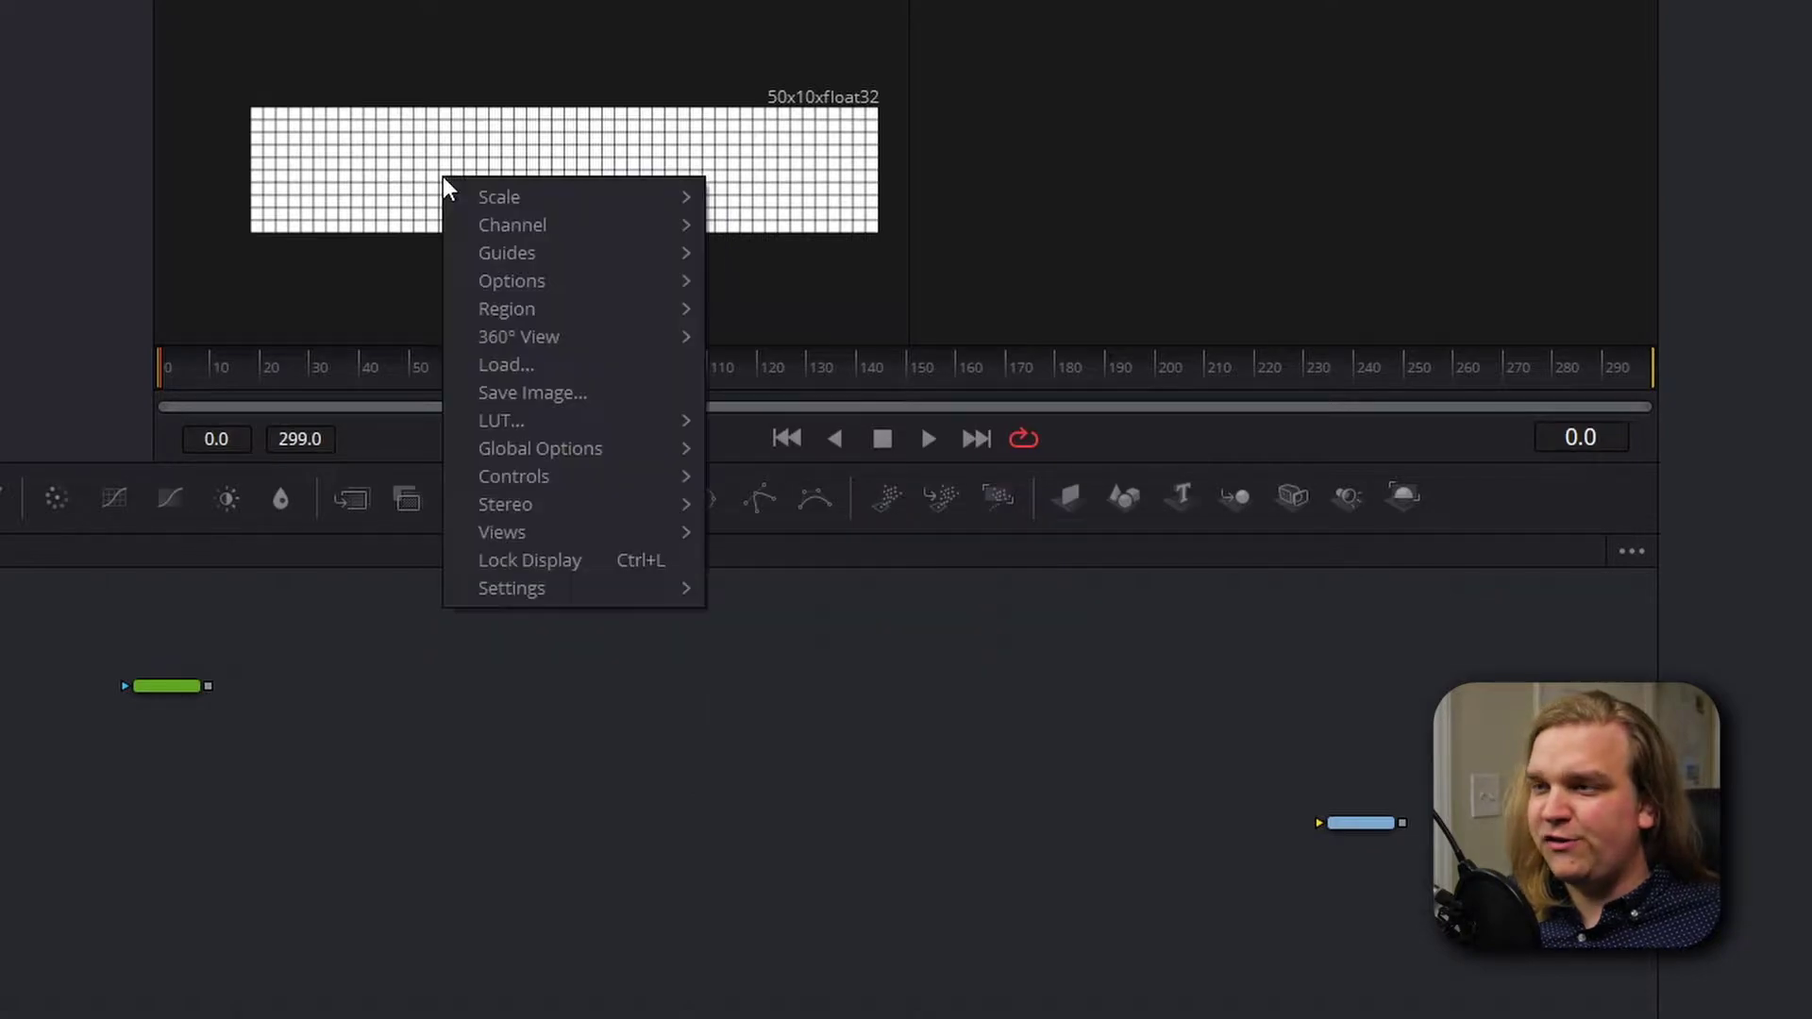
{"action": "mouse_move", "coordinate": [504, 253]}
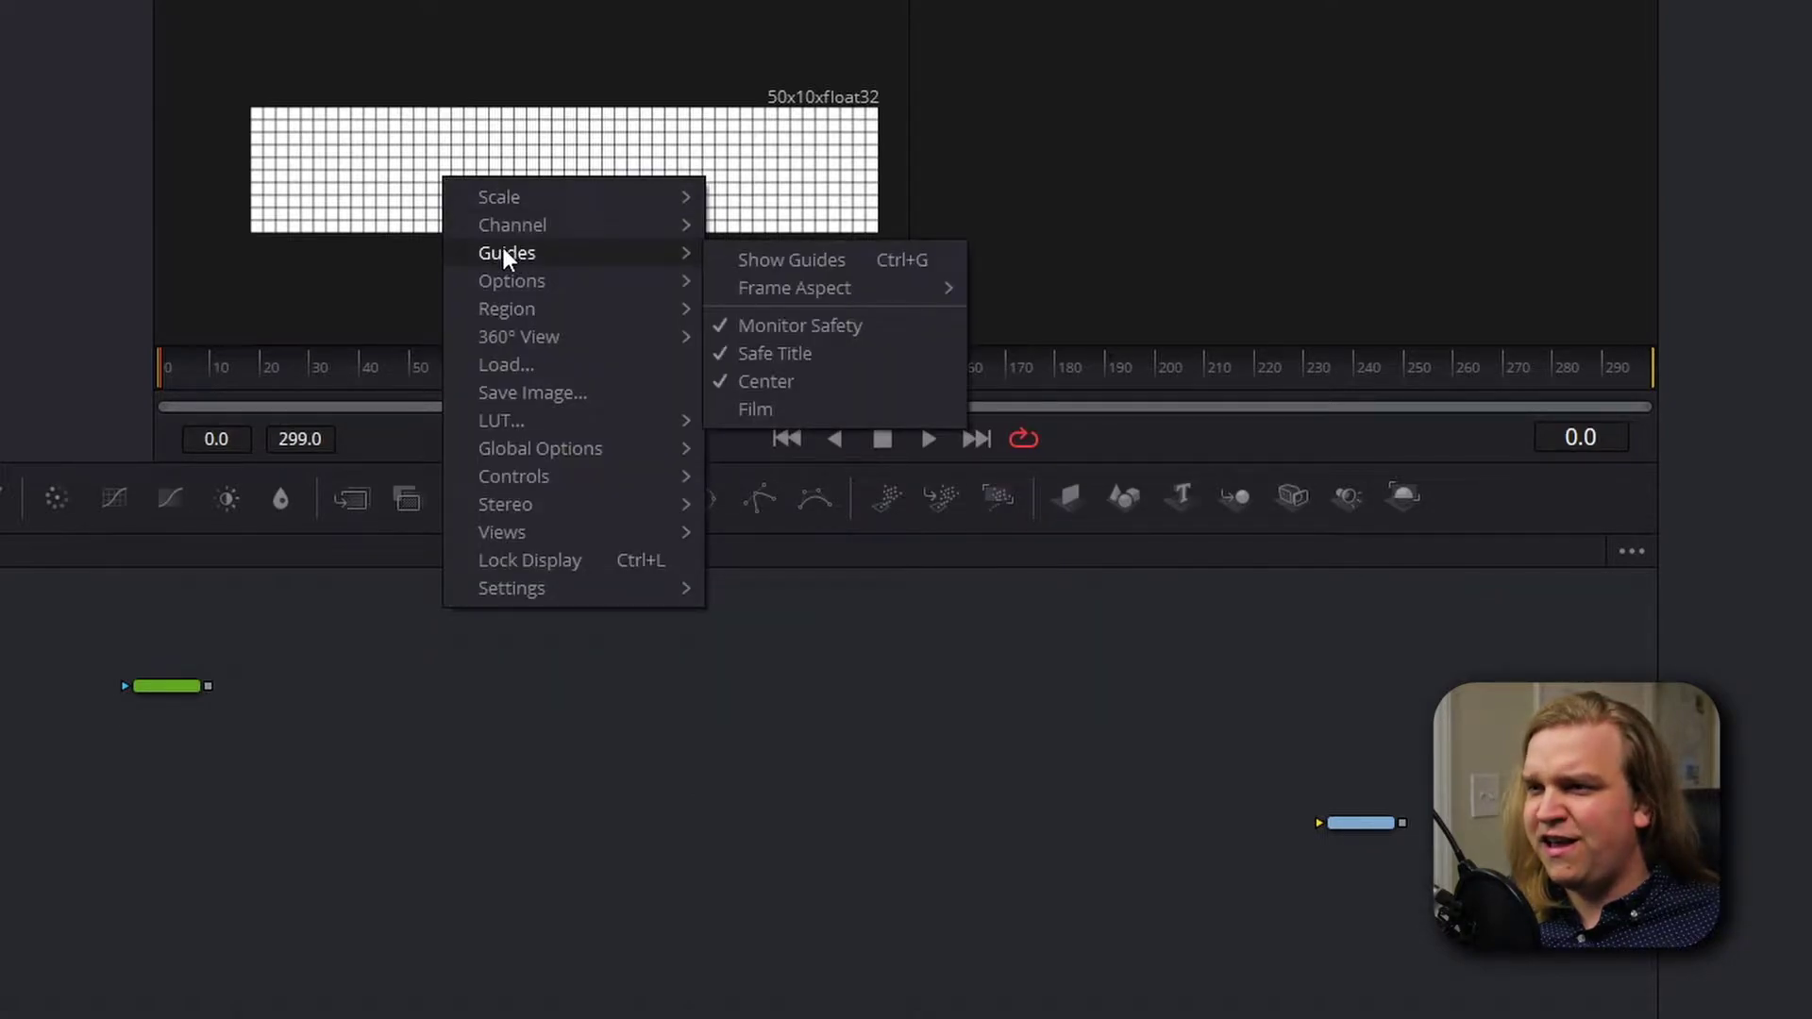
{"action": "left_click", "coordinate": [818, 264]}
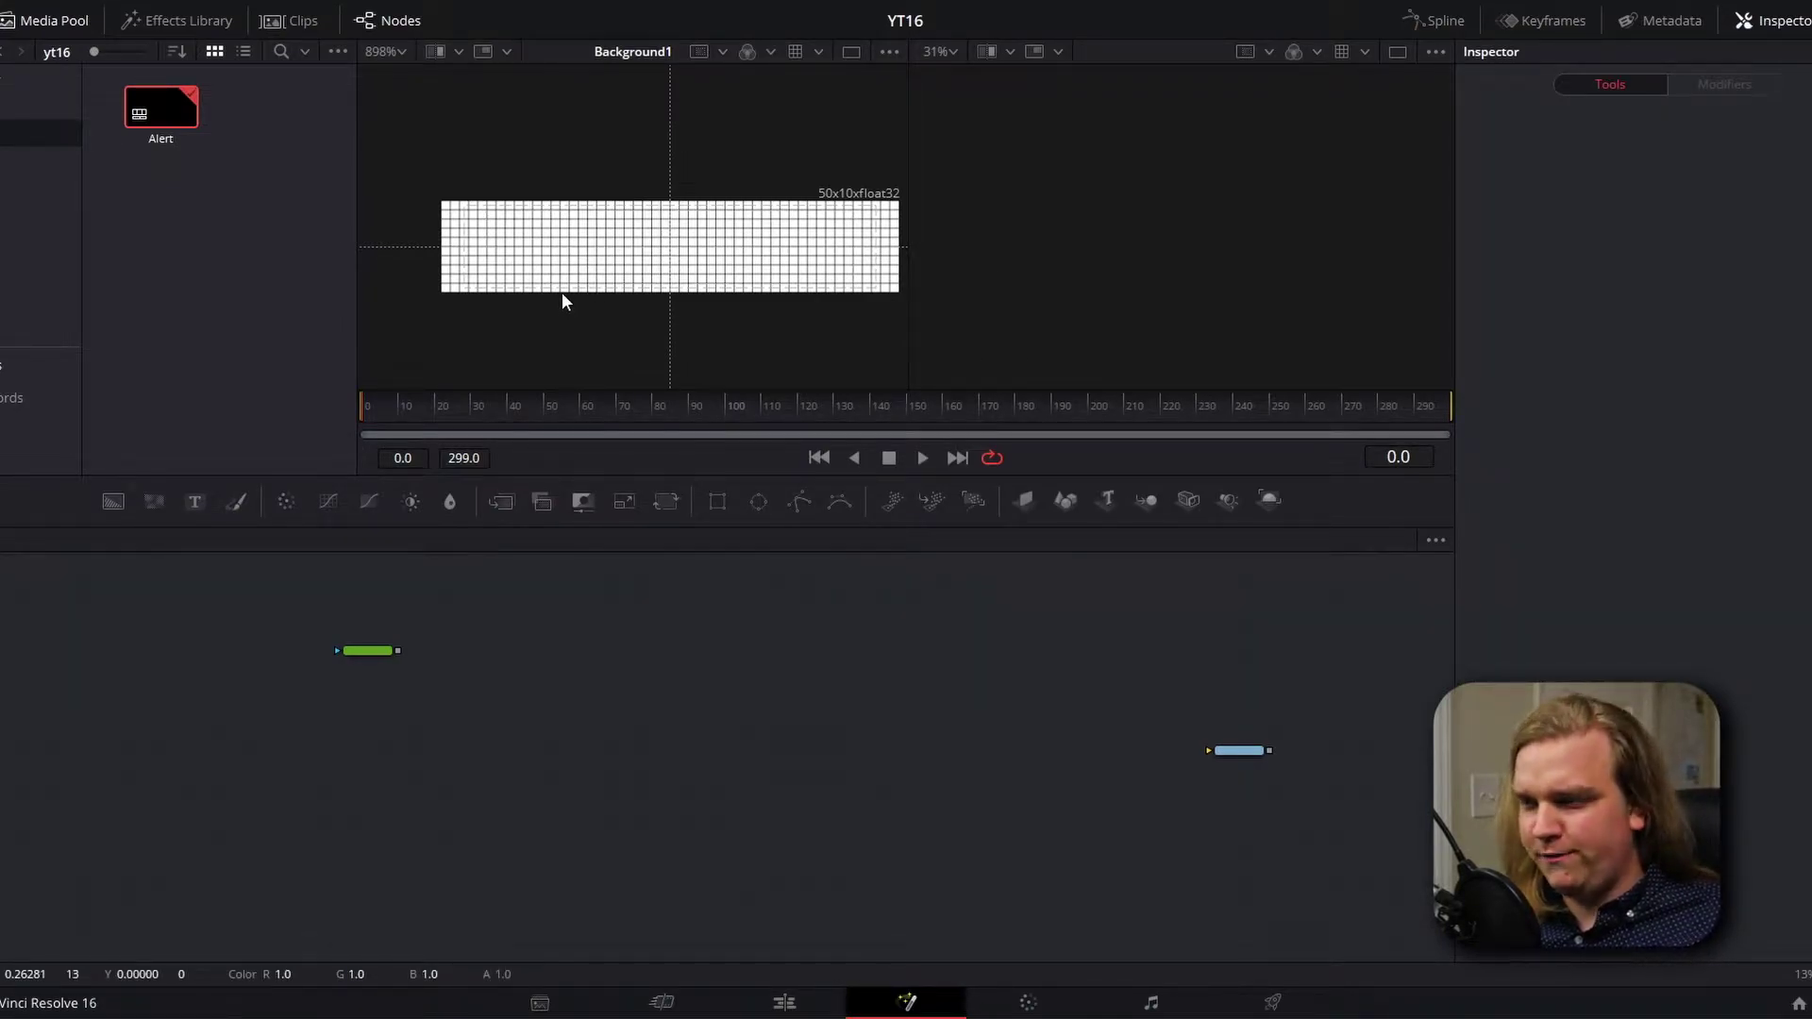
Step: Add a pale gold 1280×256 Background2 node and connect a Polygon1 mask to it
{"action": "left_click", "coordinate": [112, 501]}
{"action": "left_click_drag", "start_coordinate": [145, 749], "coordinate": [1079, 267]}
{"action": "left_click_drag", "start_coordinate": [316, 825], "coordinate": [351, 805]}
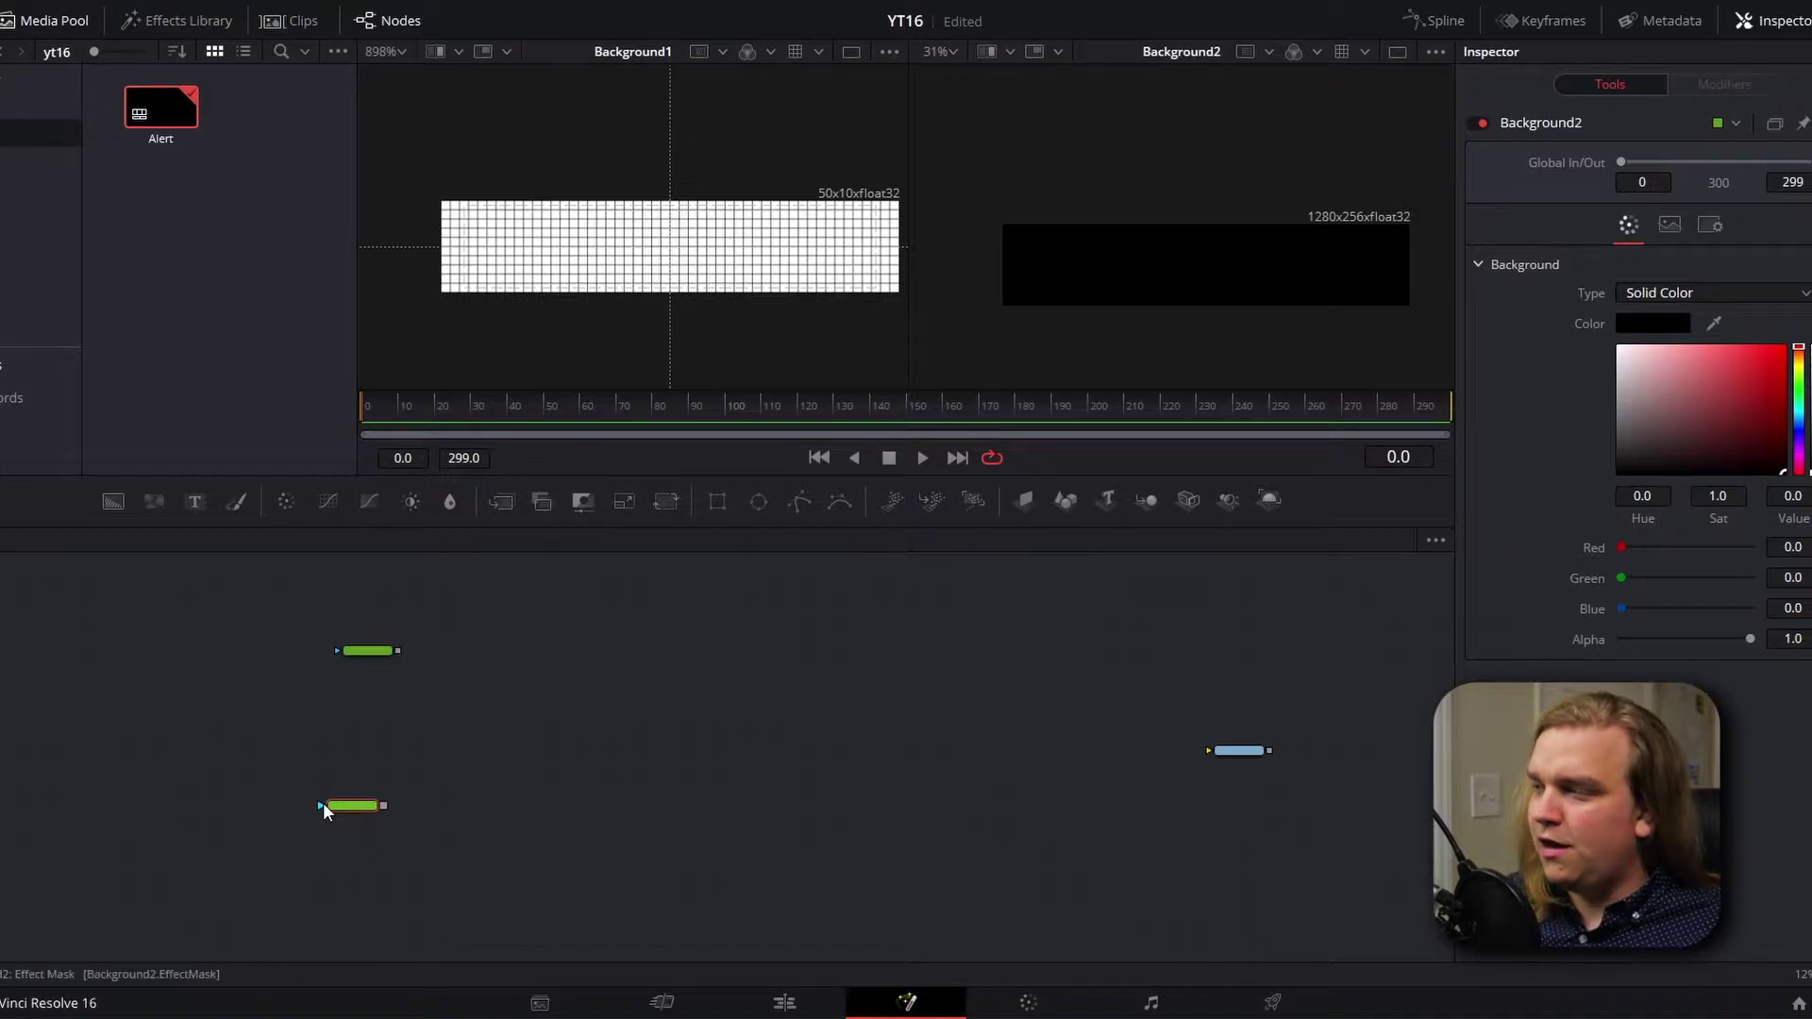
{"action": "left_click_drag", "start_coordinate": [1660, 371], "coordinate": [1804, 368]}
{"action": "left_click_drag", "start_coordinate": [782, 803], "coordinate": [884, 781]}
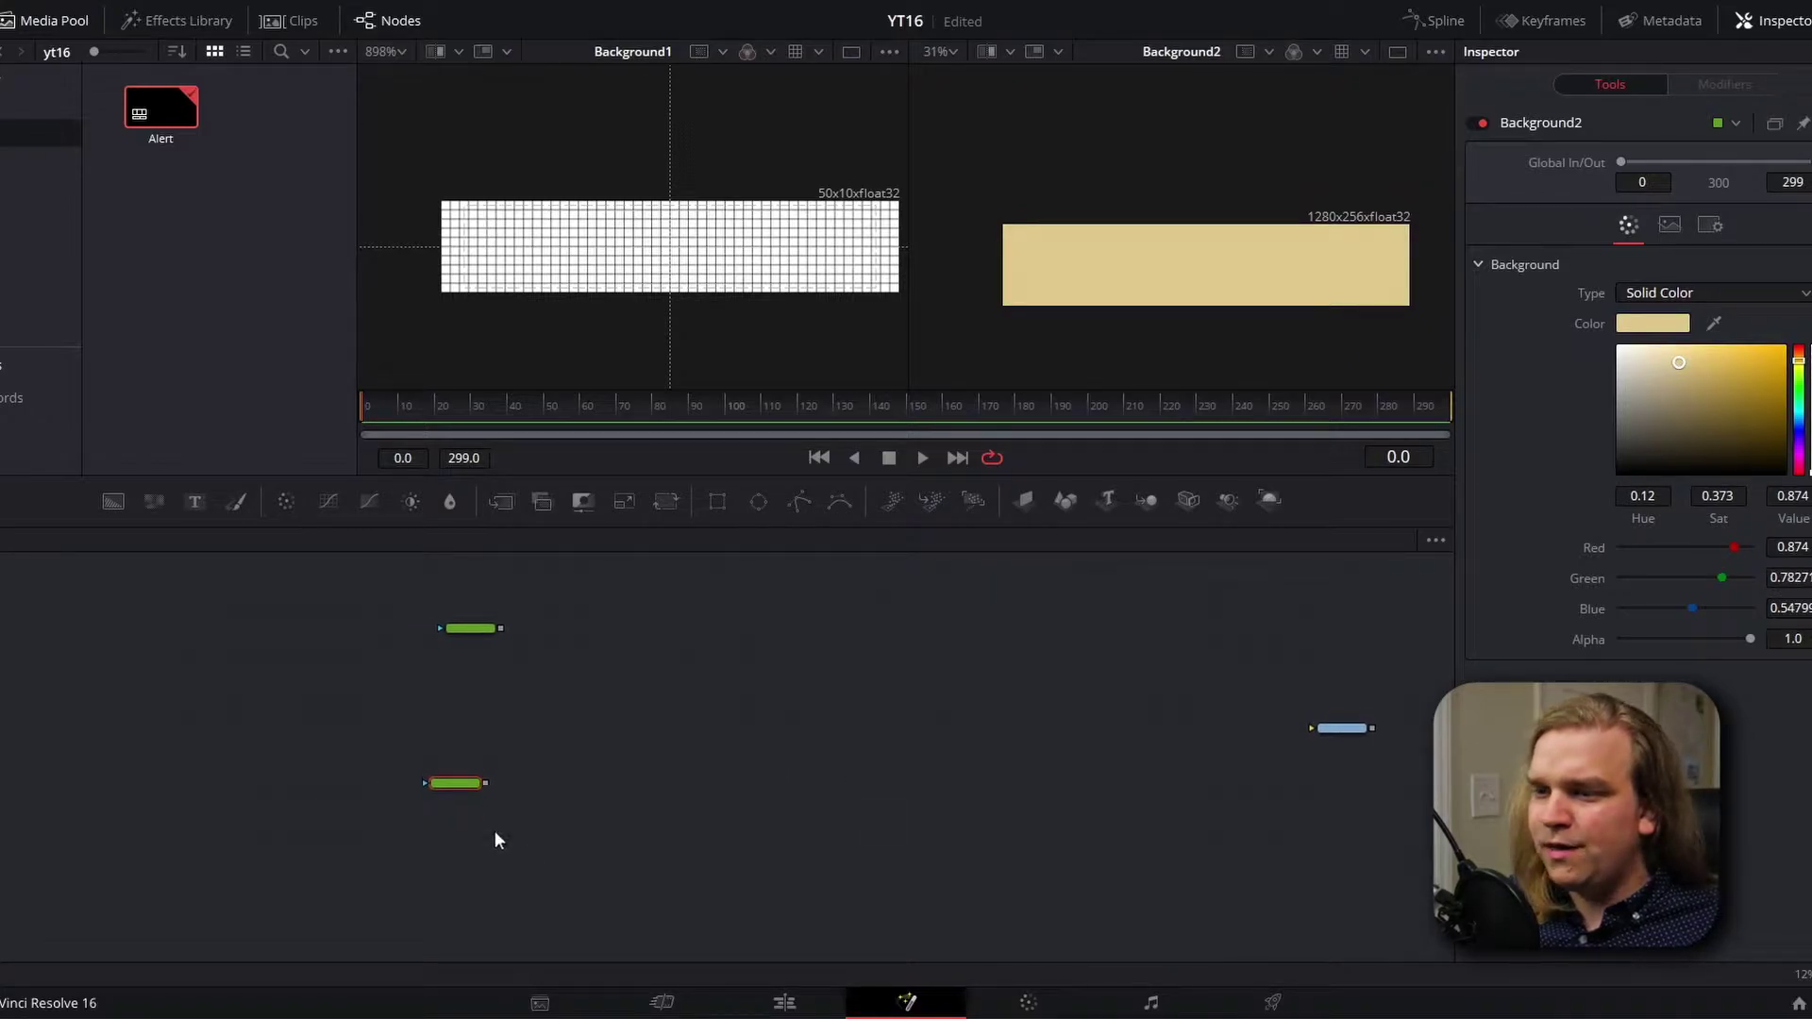
{"action": "left_click", "coordinate": [793, 506]}
{"action": "left_click_drag", "start_coordinate": [481, 719], "coordinate": [429, 802]}
{"action": "left_click_drag", "start_coordinate": [455, 783], "coordinate": [489, 784]}
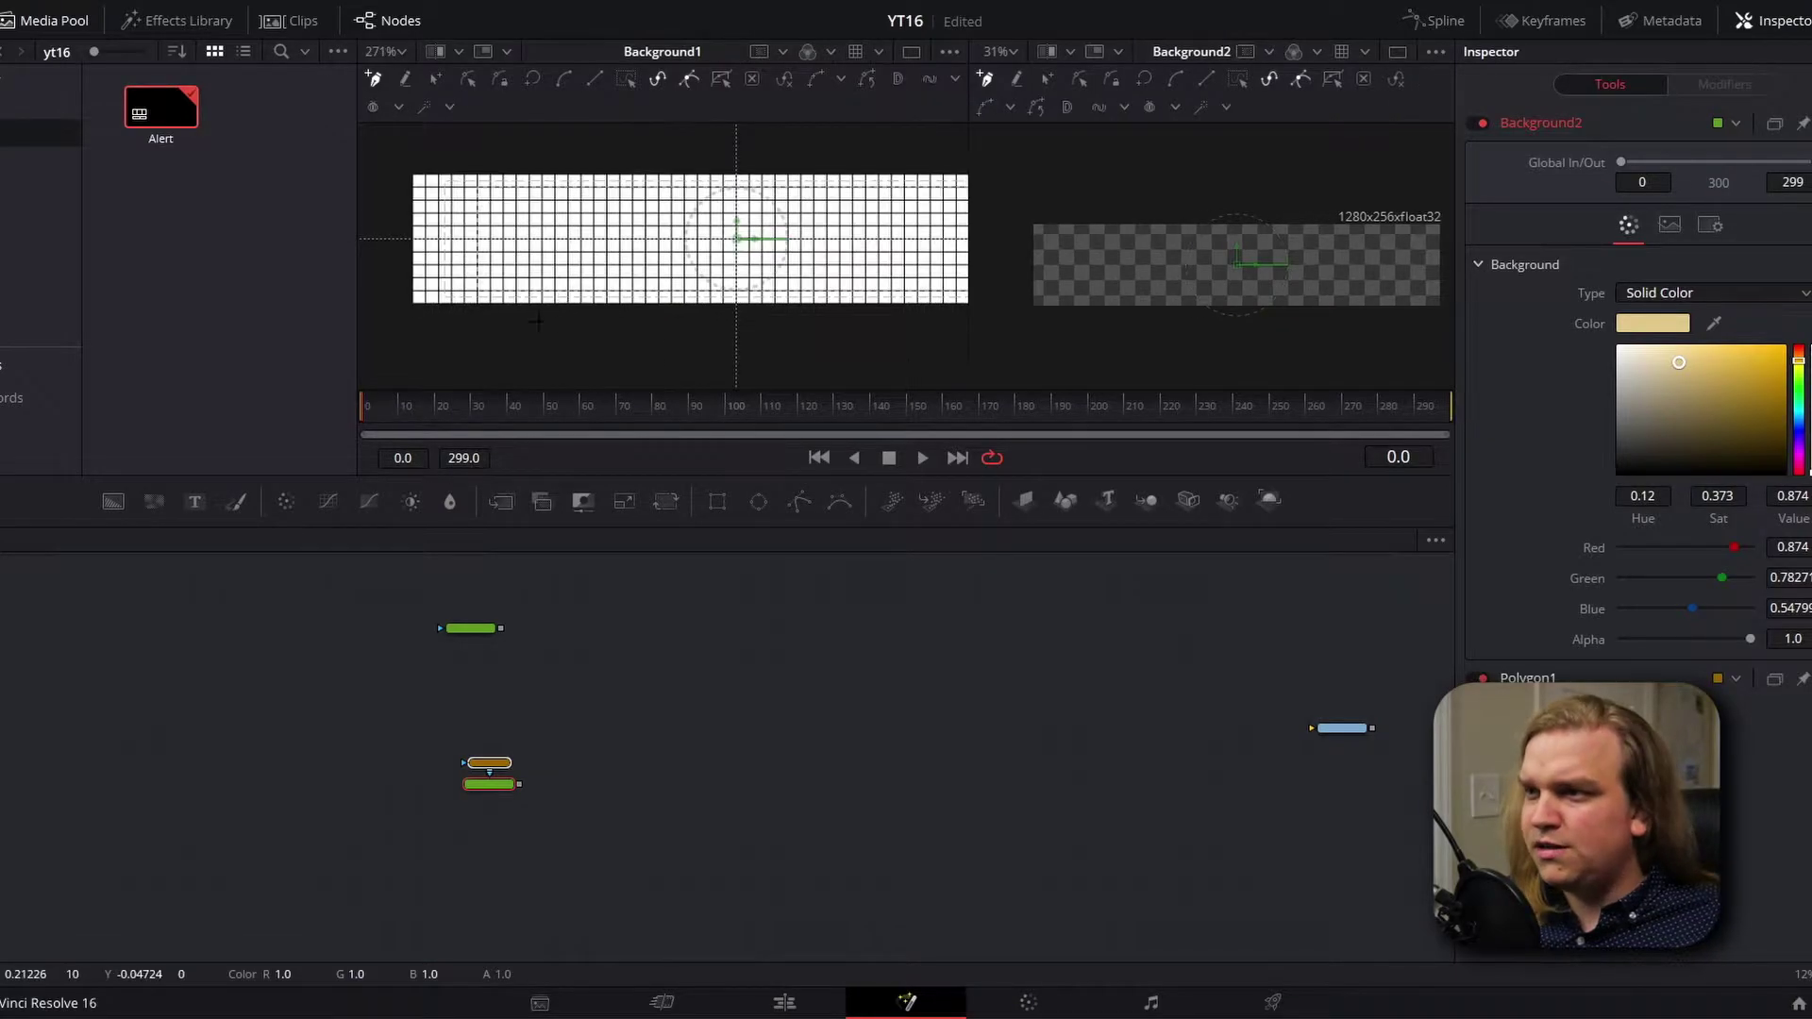
Step: Draw a closed elongated hexagon mask with pointed left and right tips
{"action": "left_click_drag", "start_coordinate": [510, 302], "coordinate": [622, 332]}
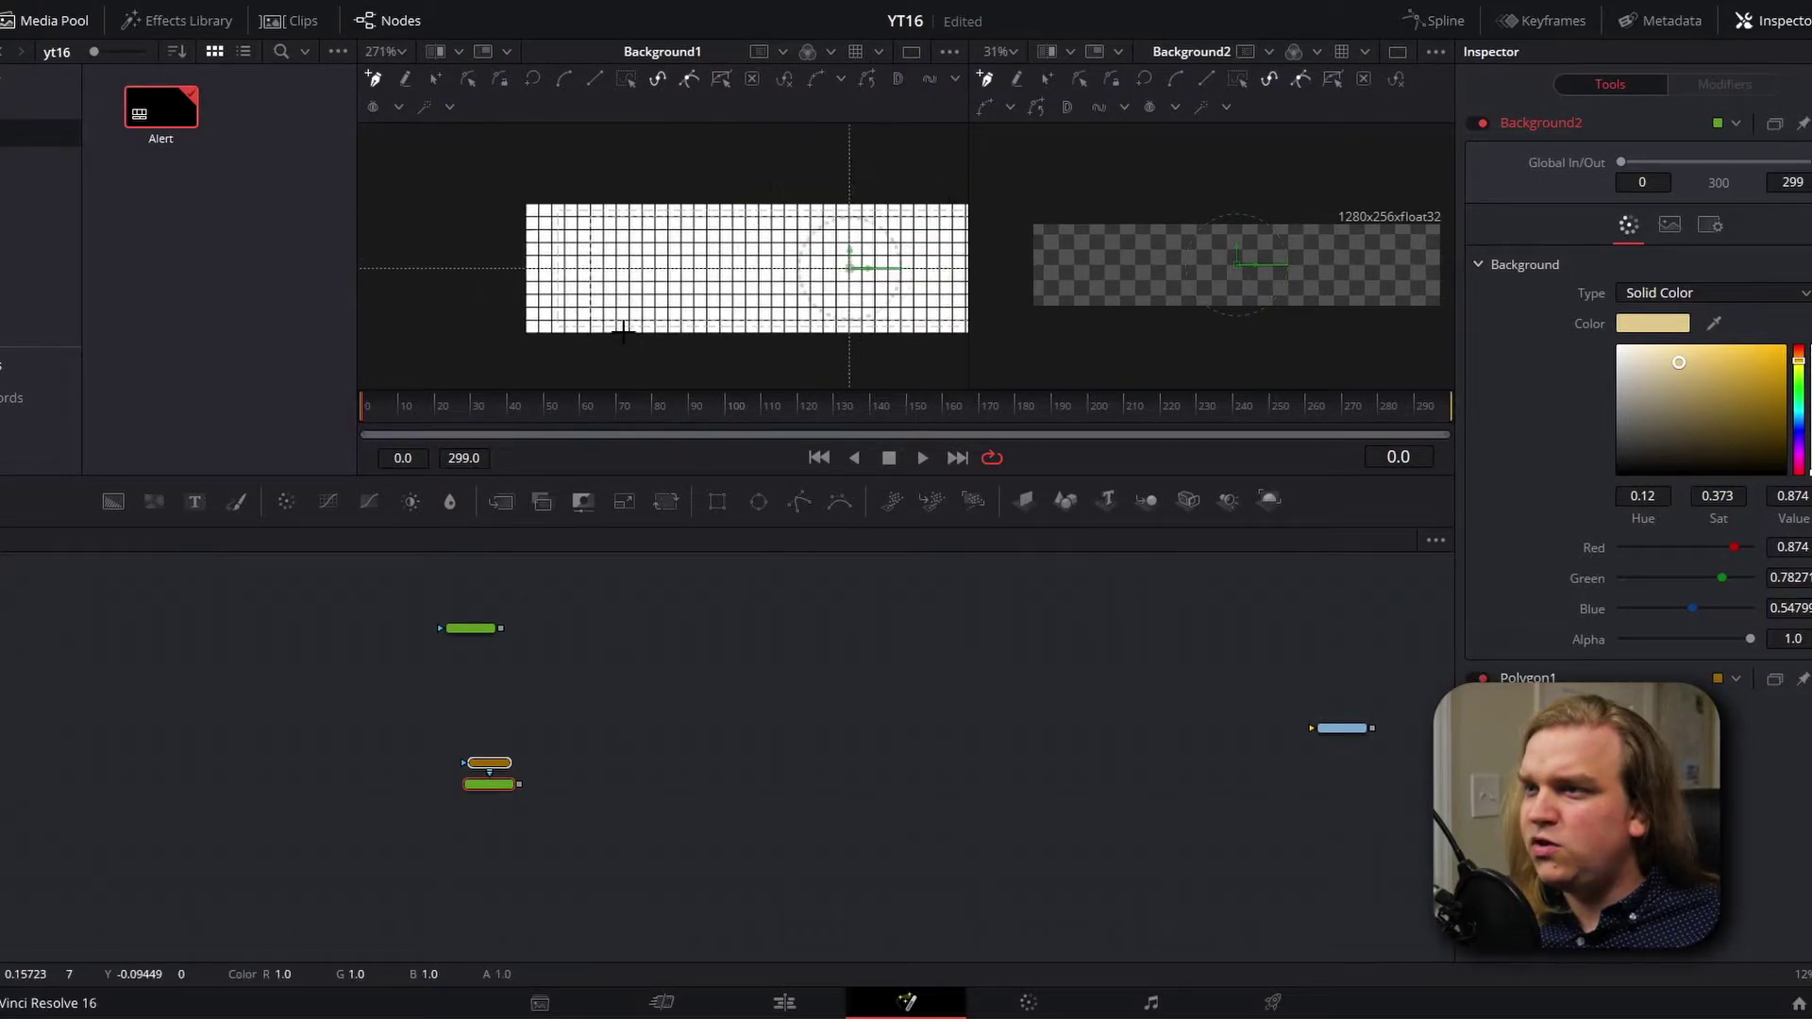
{"action": "scroll", "coordinate": [533, 274], "scroll_direction": "up", "scroll_amount": 2}
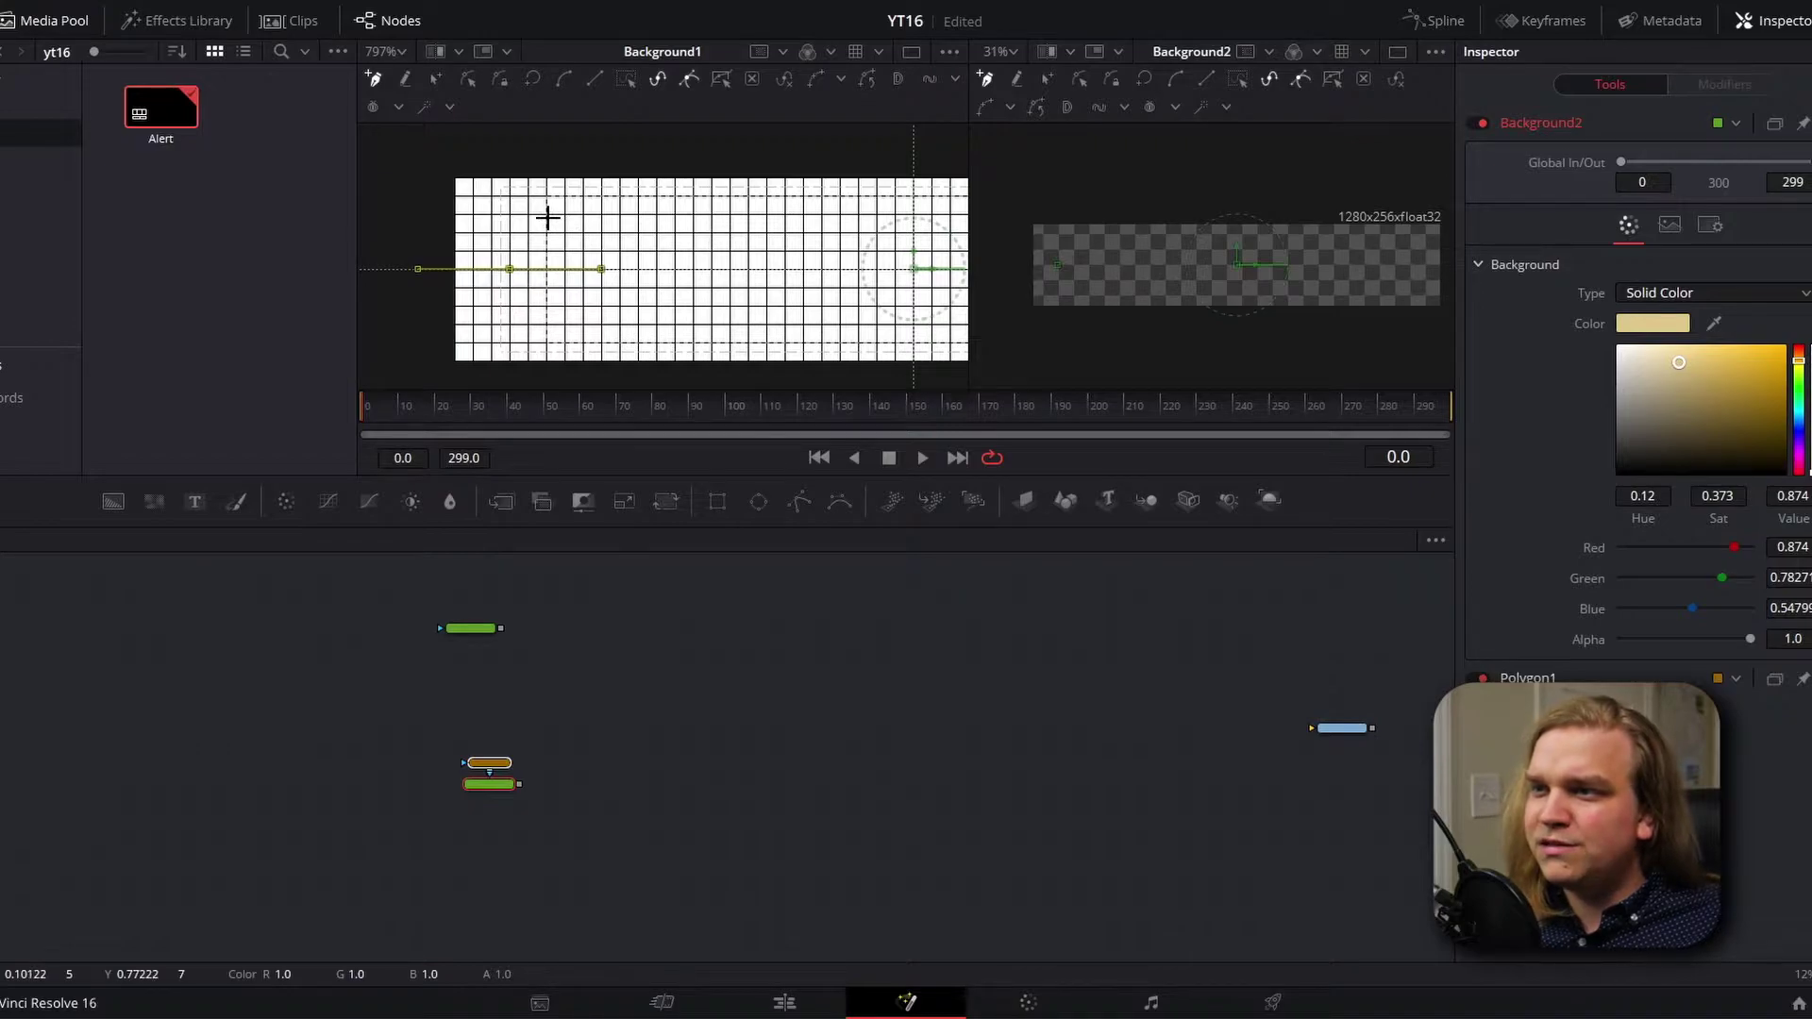
{"action": "scroll", "coordinate": [566, 211], "scroll_direction": "down", "scroll_amount": 2}
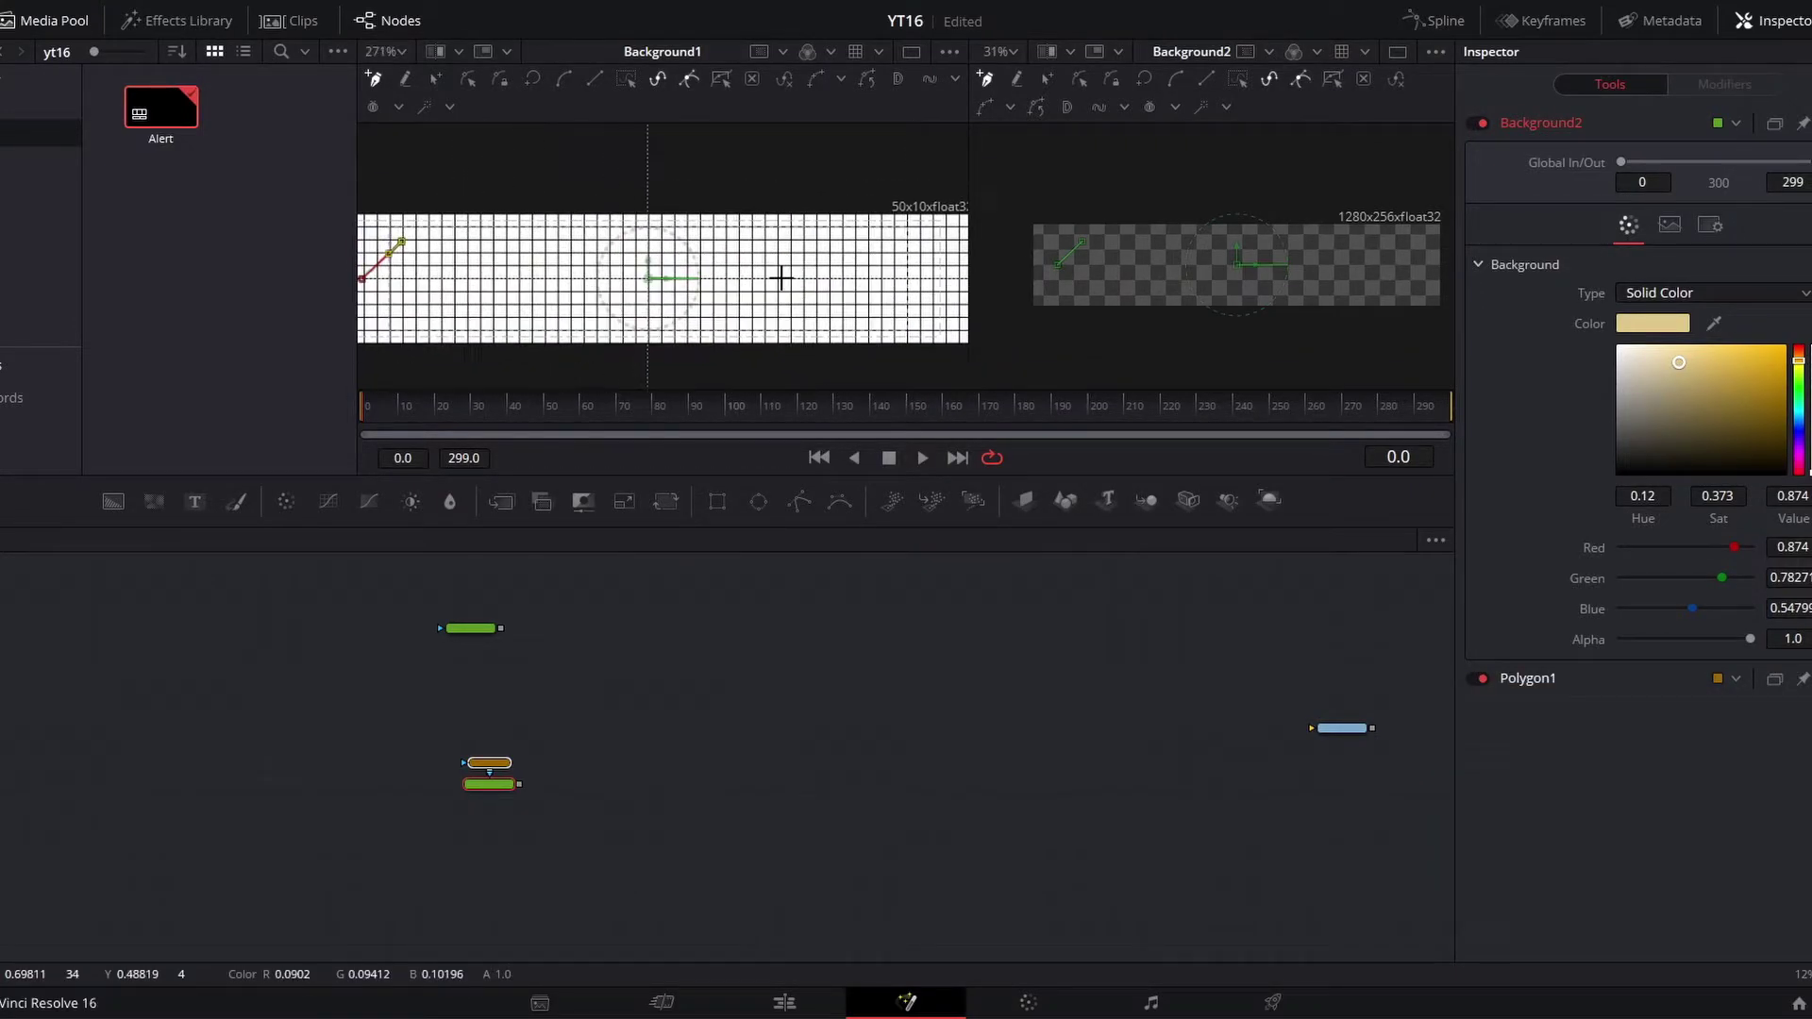
{"action": "left_click_drag", "start_coordinate": [910, 252], "coordinate": [858, 264]}
{"action": "left_click", "coordinate": [858, 260]}
{"action": "left_click_drag", "start_coordinate": [823, 327], "coordinate": [843, 319]}
{"action": "left_click", "coordinate": [879, 329]}
{"action": "left_click_drag", "start_coordinate": [392, 327], "coordinate": [526, 316]}
{"action": "left_click", "coordinate": [518, 305]}
{"action": "left_click", "coordinate": [480, 280]}
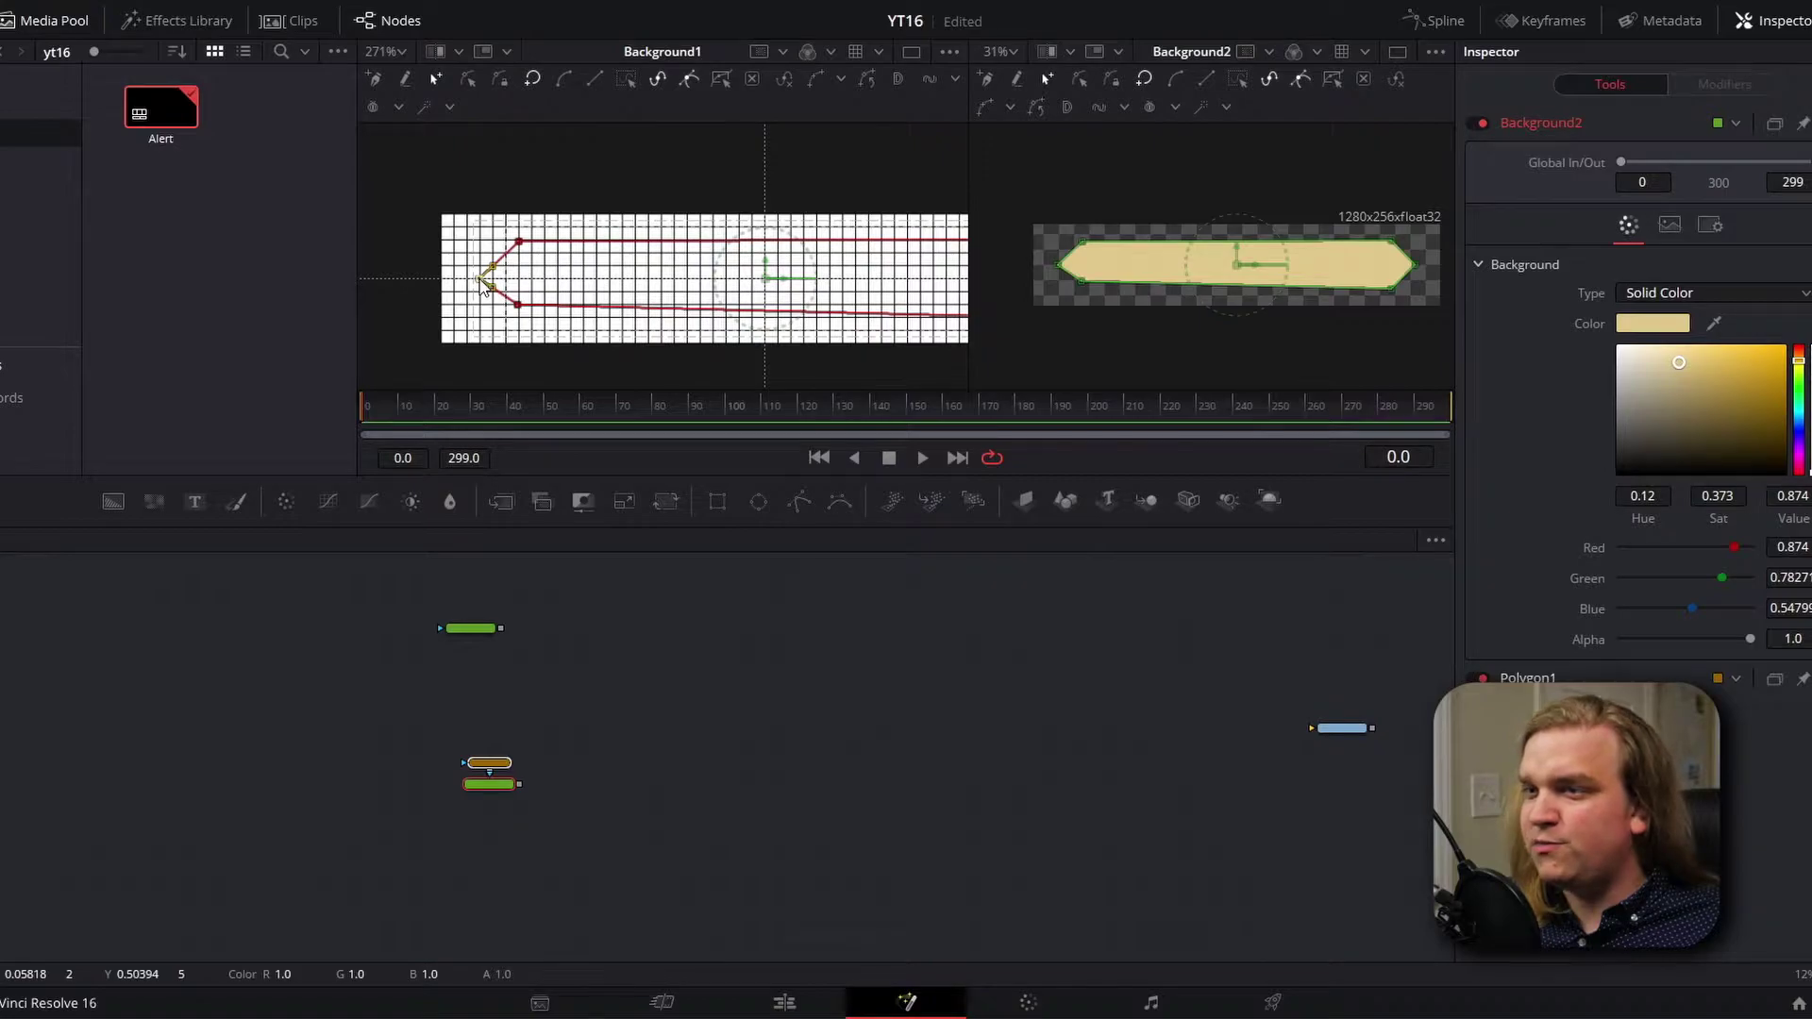
Step: Adjust the hexagon's corner points to level its top and bottom edges
{"action": "left_click_drag", "start_coordinate": [520, 243], "coordinate": [519, 240]}
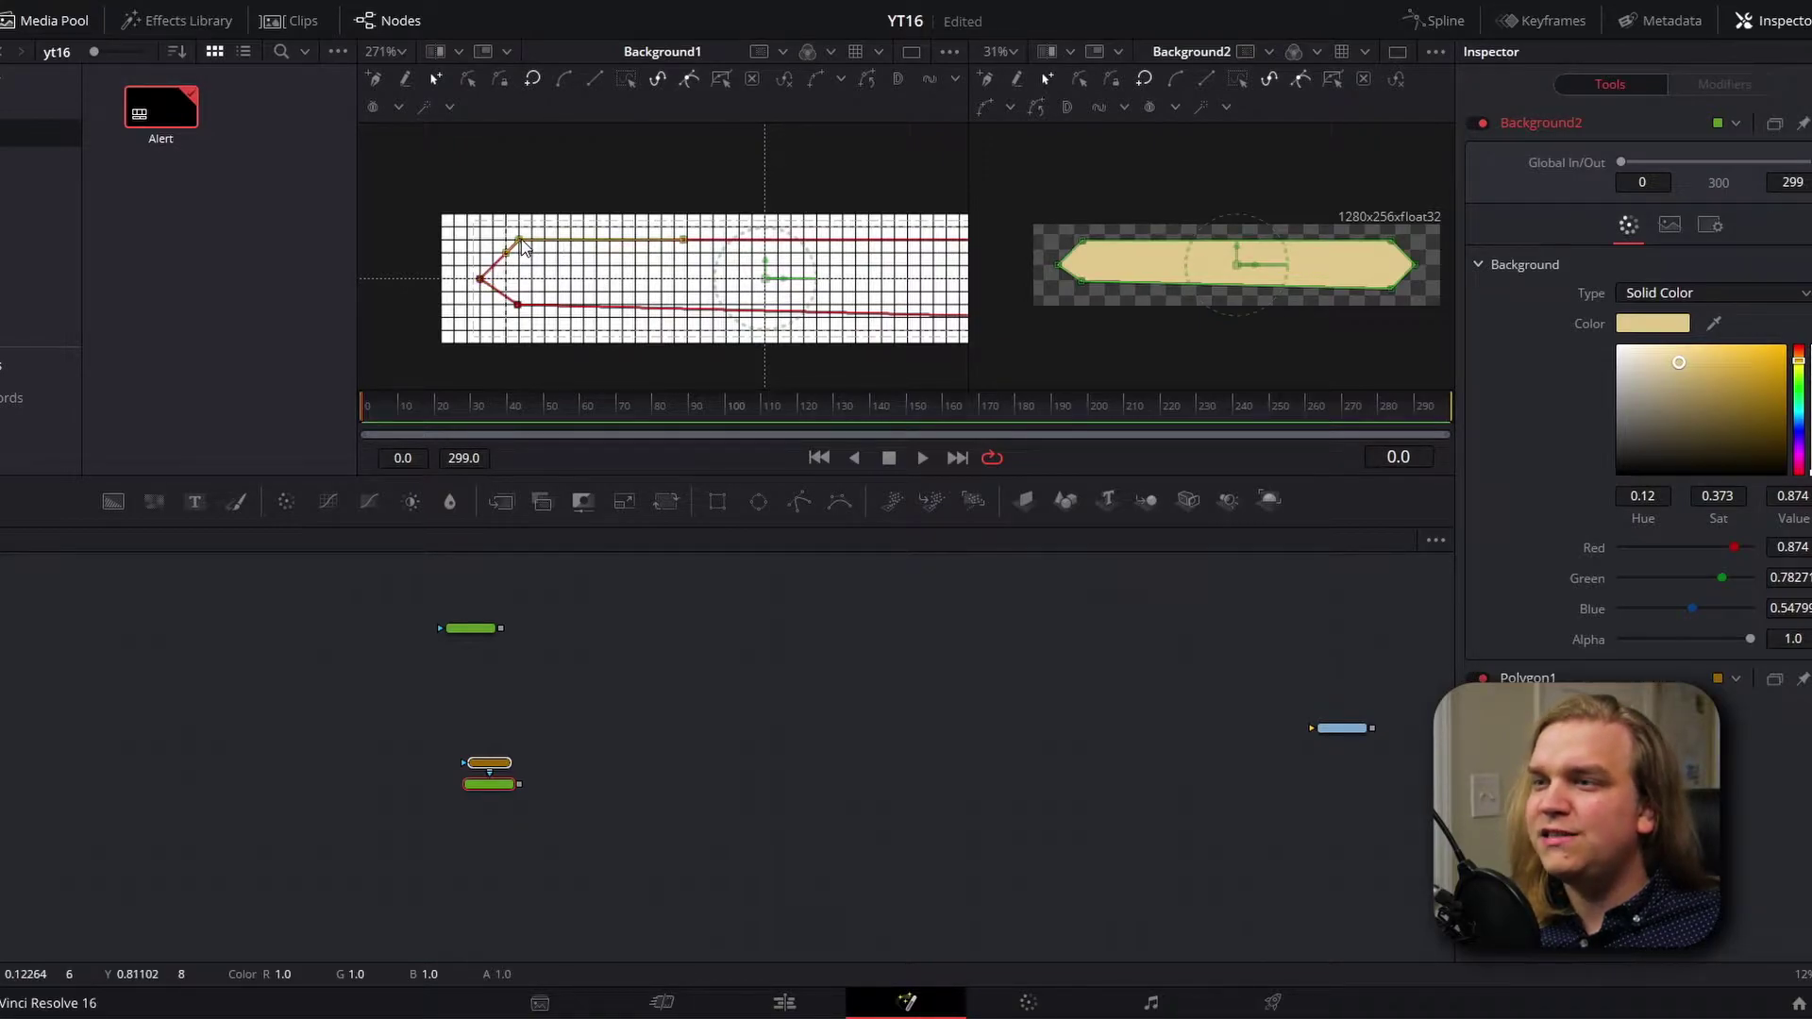
{"action": "left_click_drag", "start_coordinate": [891, 261], "coordinate": [721, 295]}
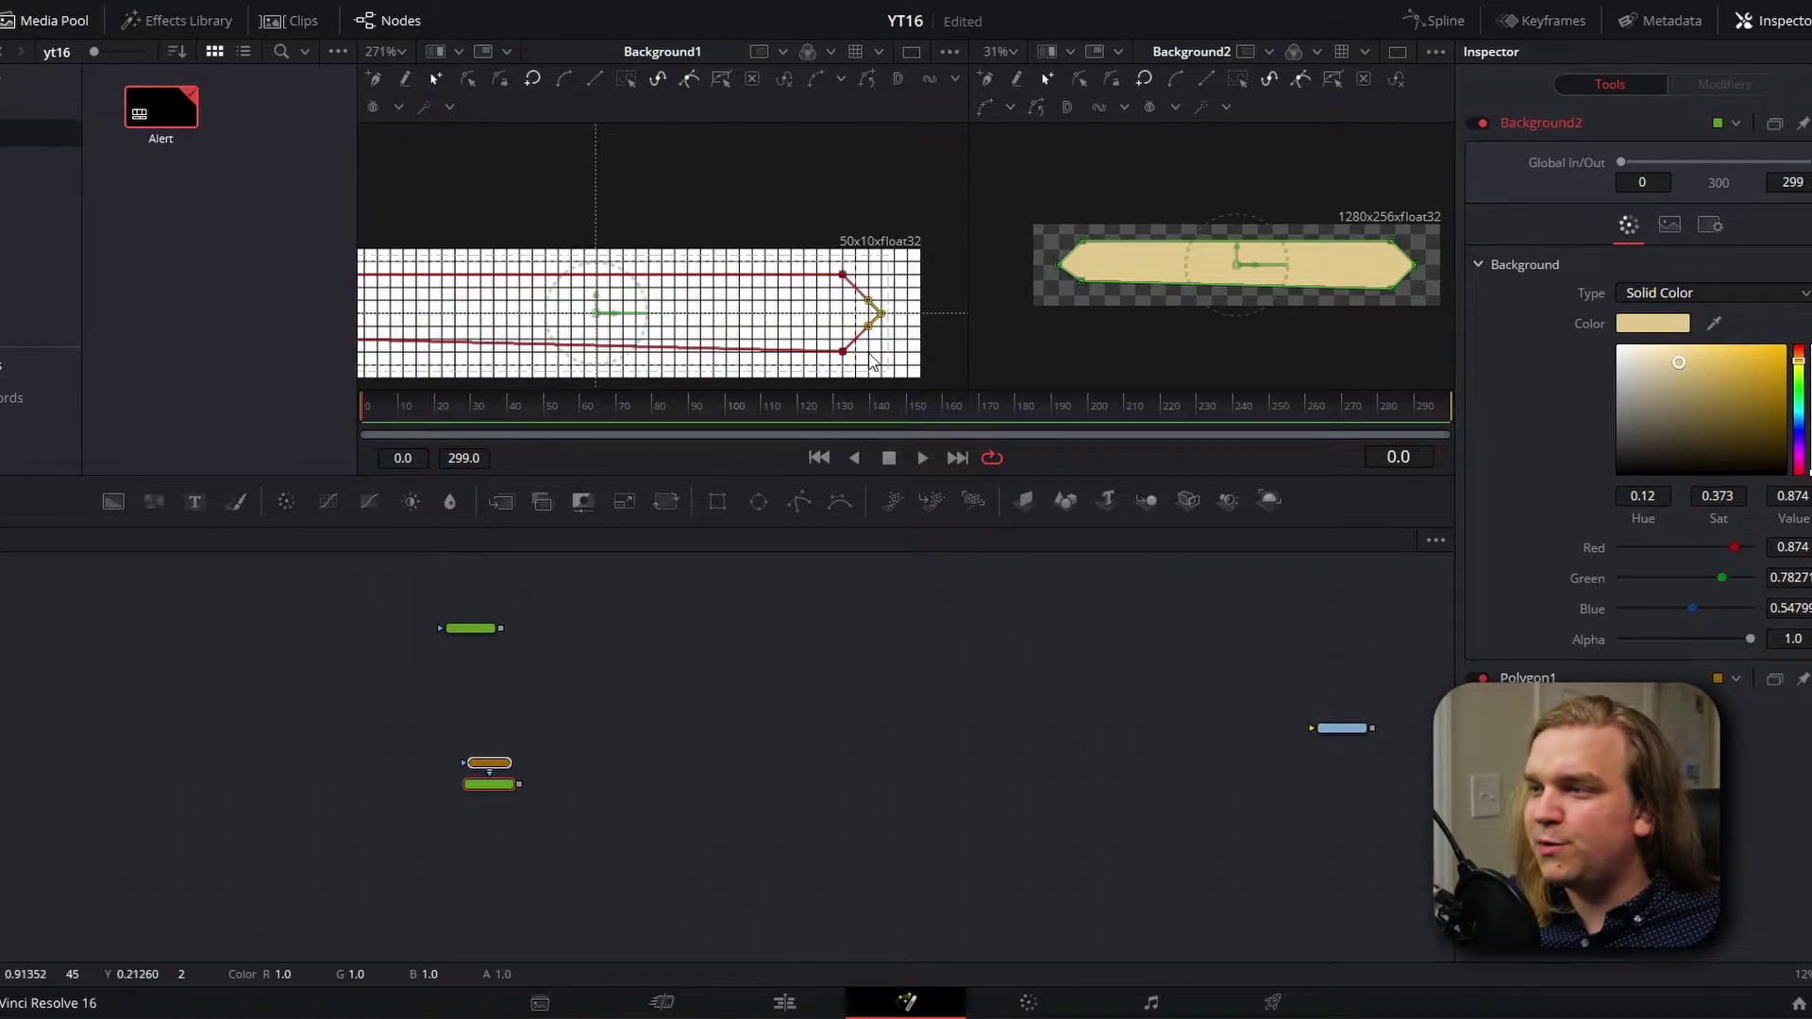
{"action": "scroll", "coordinate": [873, 345], "scroll_direction": "down", "scroll_amount": 1}
{"action": "left_click", "coordinate": [855, 325]}
{"action": "left_click_drag", "start_coordinate": [856, 327], "coordinate": [931, 307]}
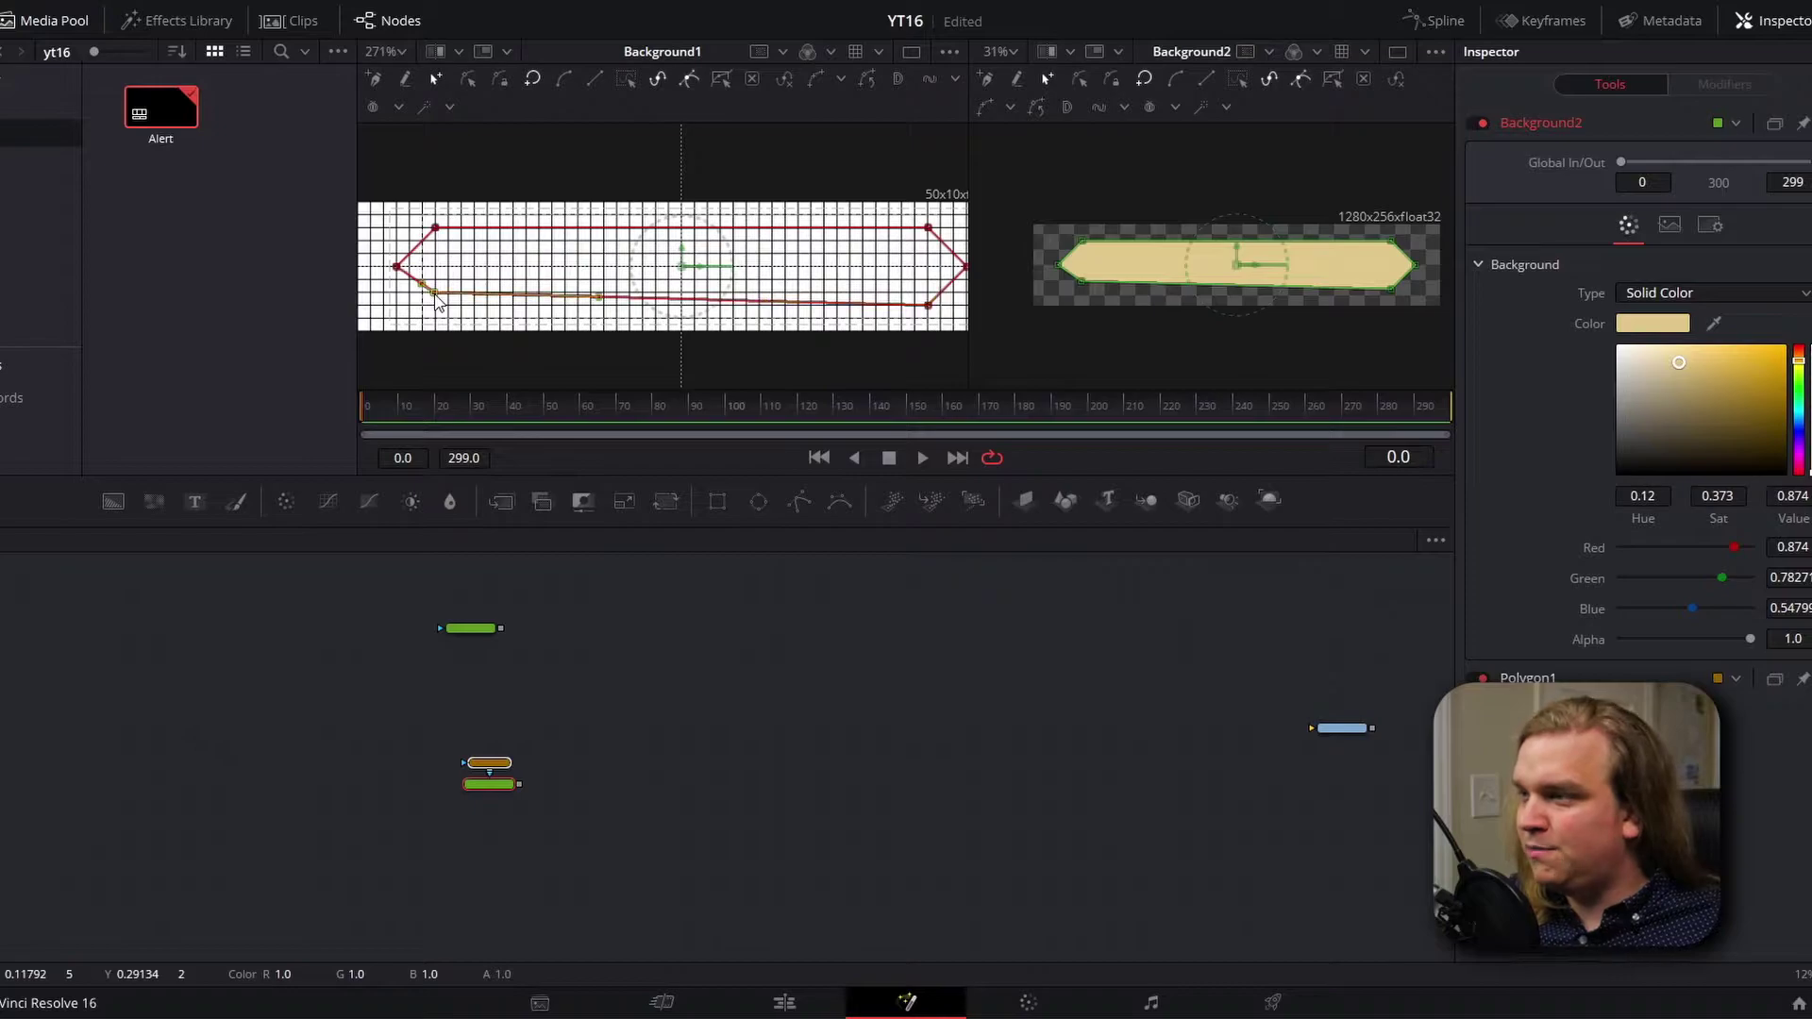
{"action": "left_click_drag", "start_coordinate": [435, 296], "coordinate": [434, 302]}
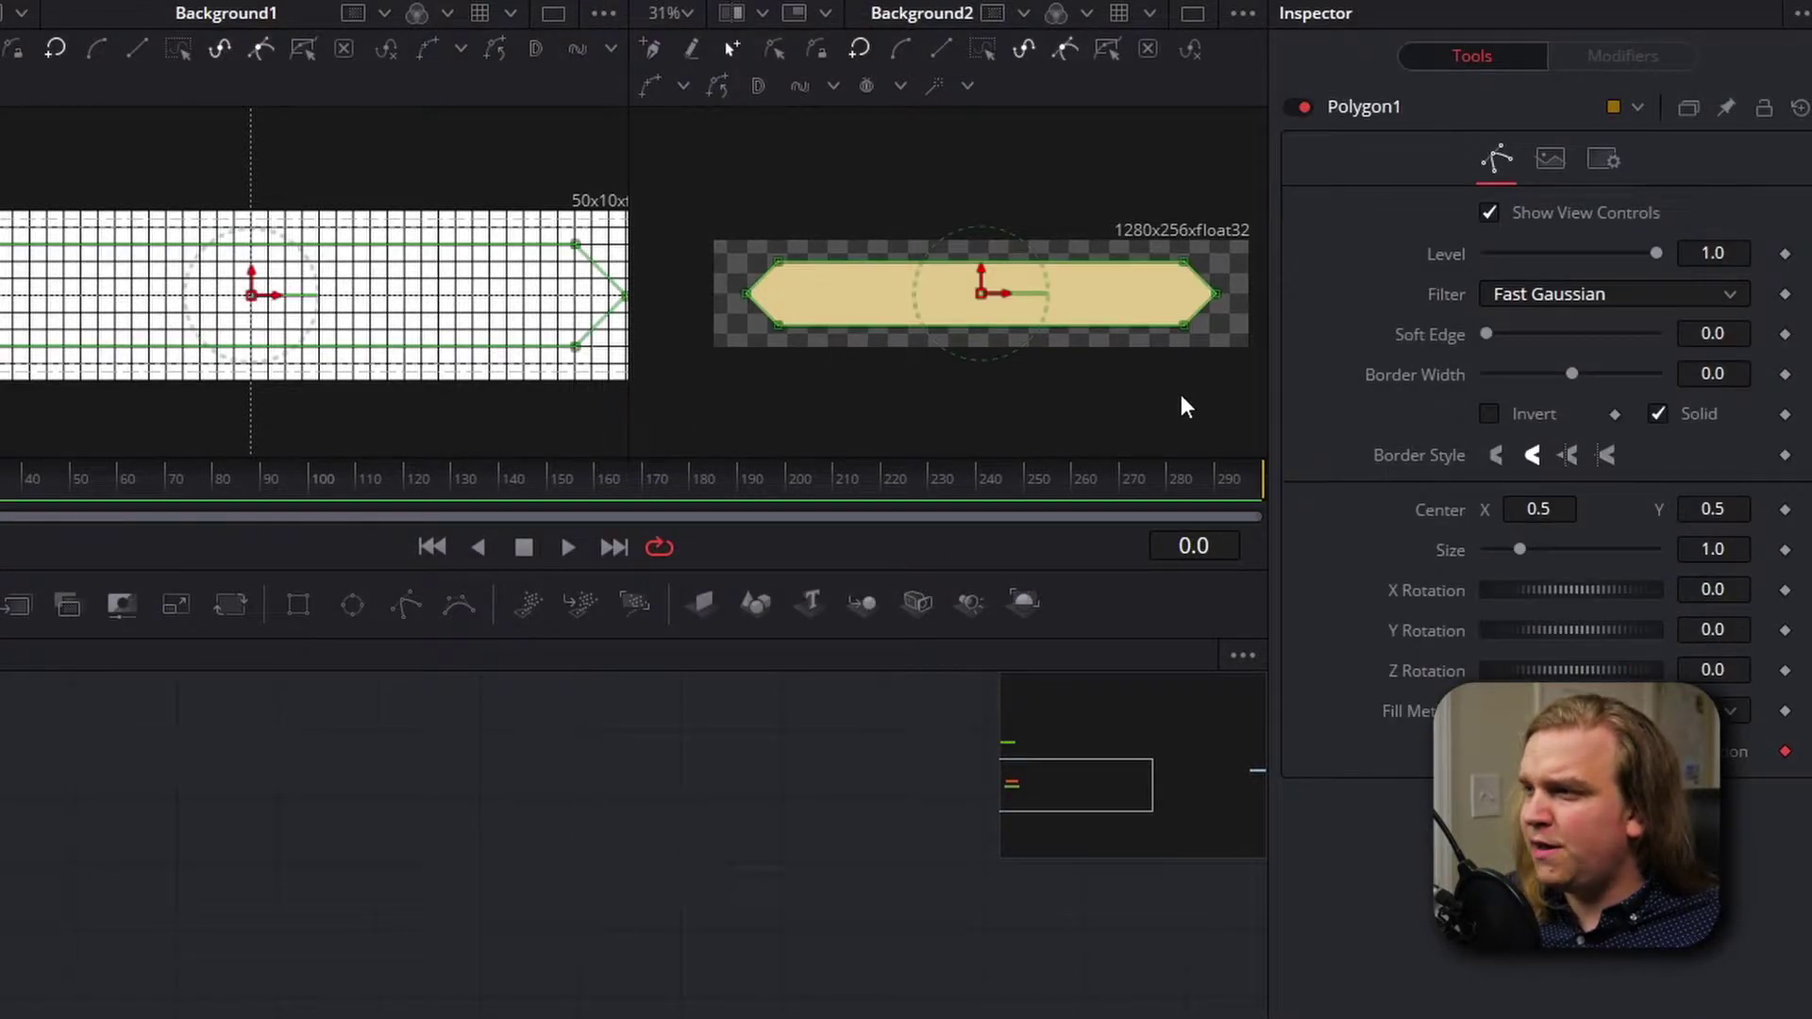
Step: Inset Polygon1 with a negative border width and paste a non-solid copy, Polygon1_1
{"action": "left_click_drag", "start_coordinate": [1570, 374], "coordinate": [1563, 378]}
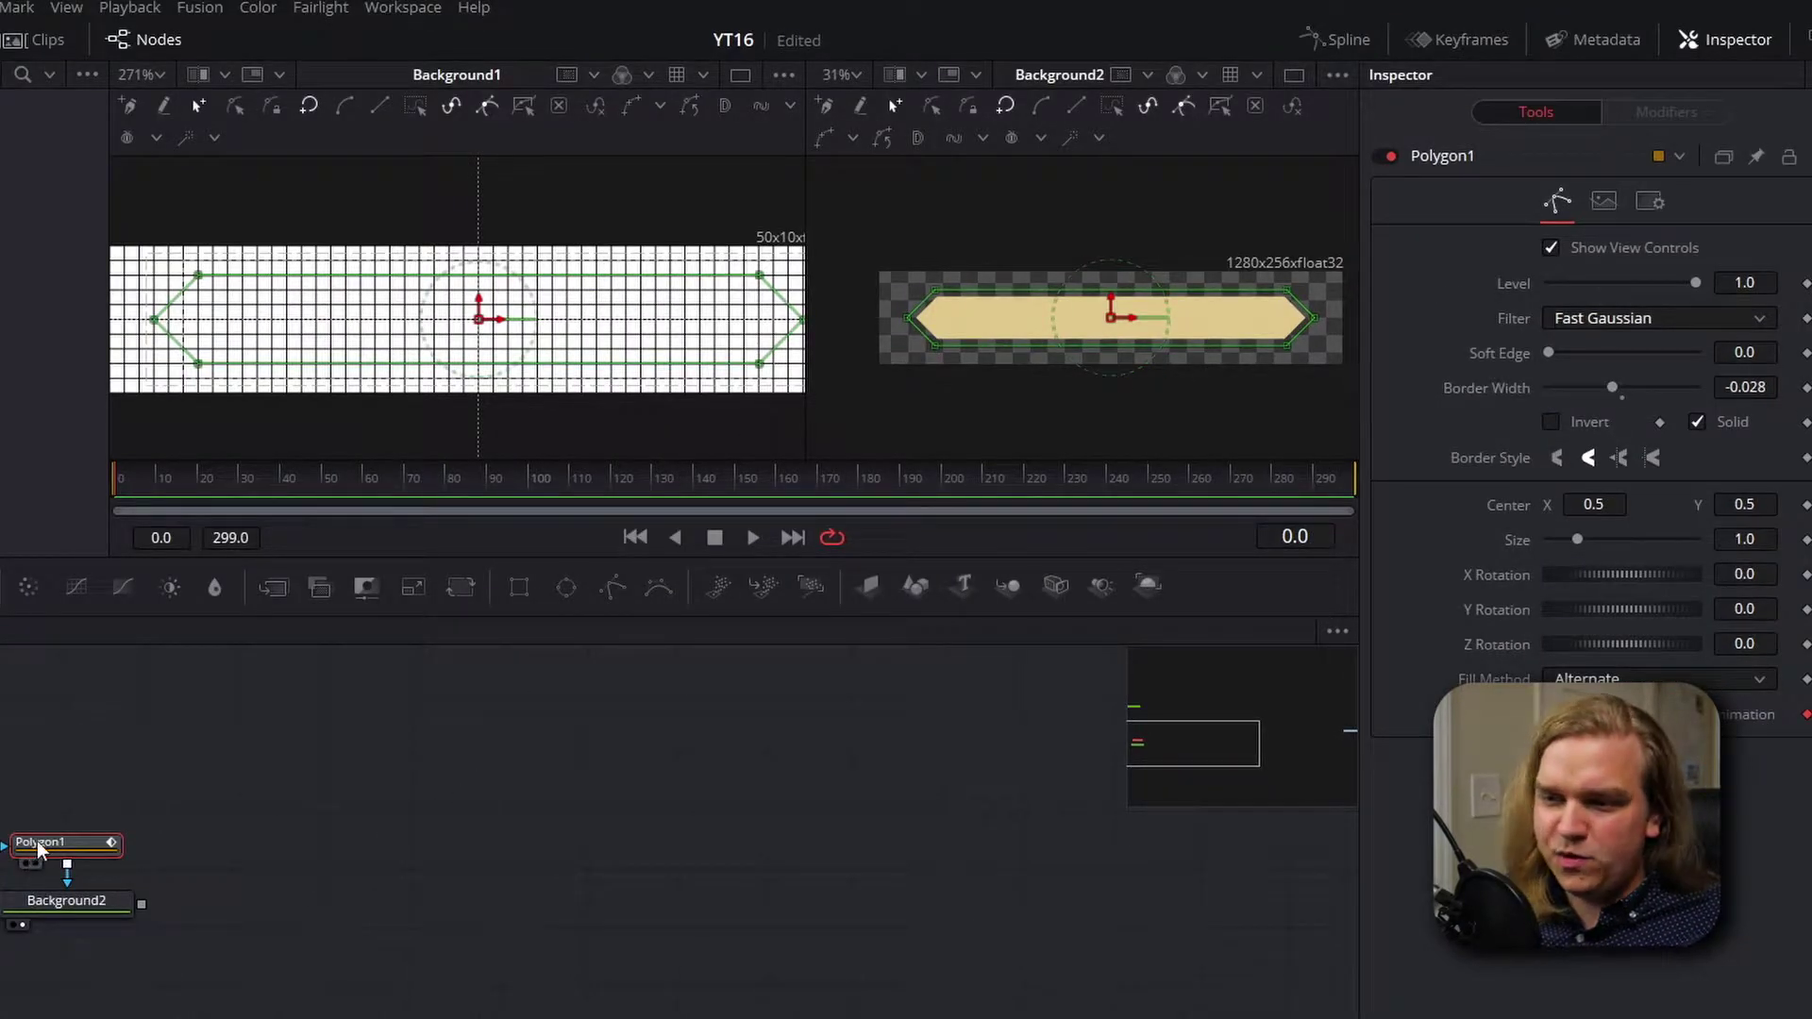
{"action": "key", "text": "ctrl+v"}
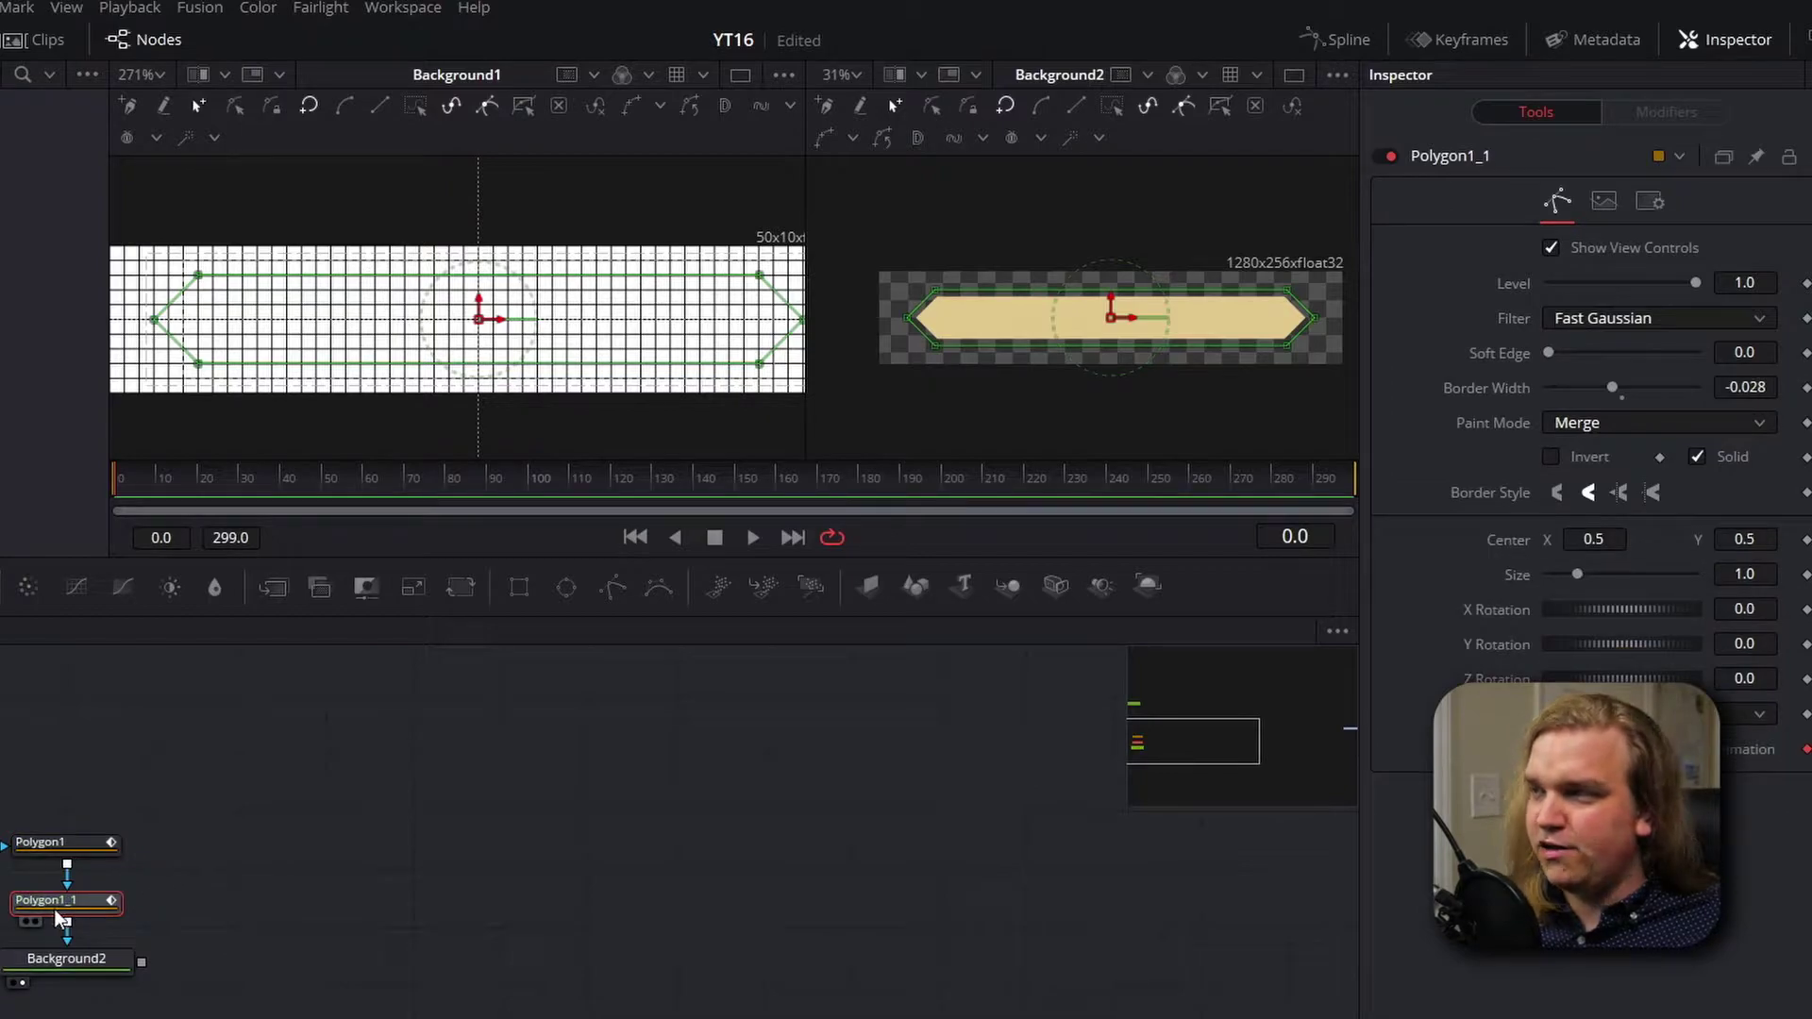
{"action": "left_click", "coordinate": [1699, 458]}
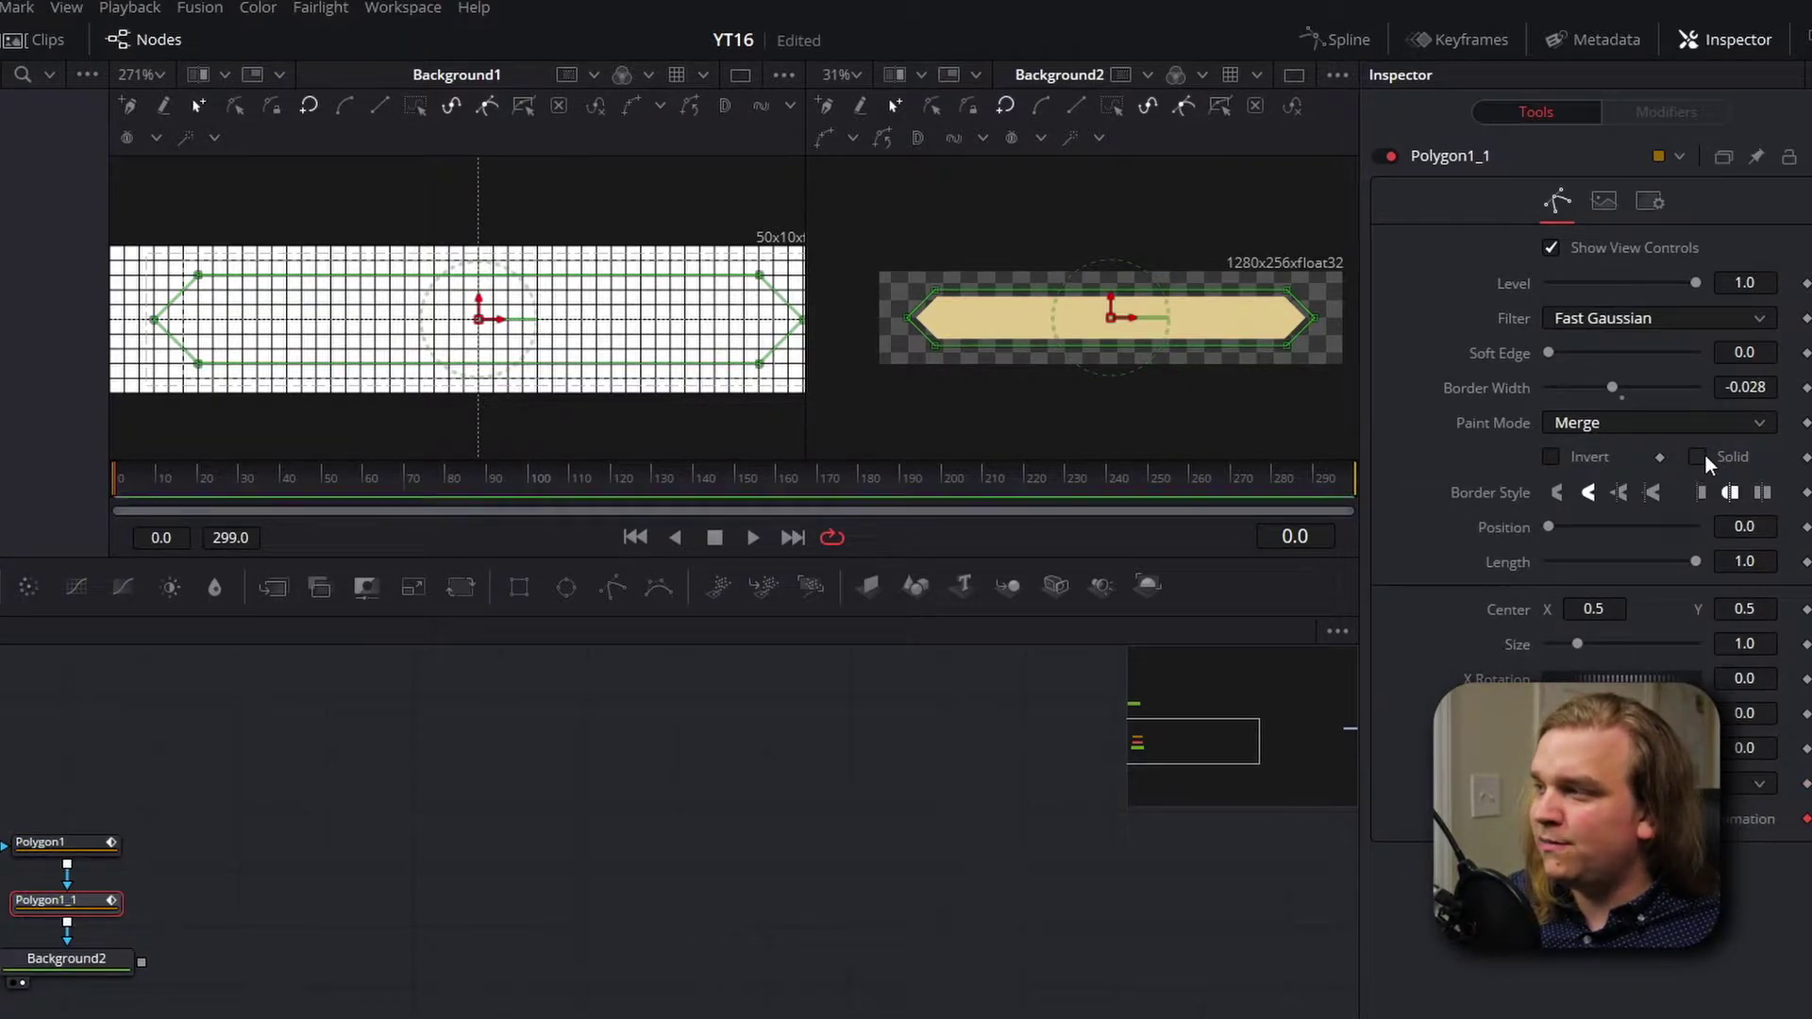
{"action": "left_click_drag", "start_coordinate": [1613, 392], "coordinate": [1579, 378]}
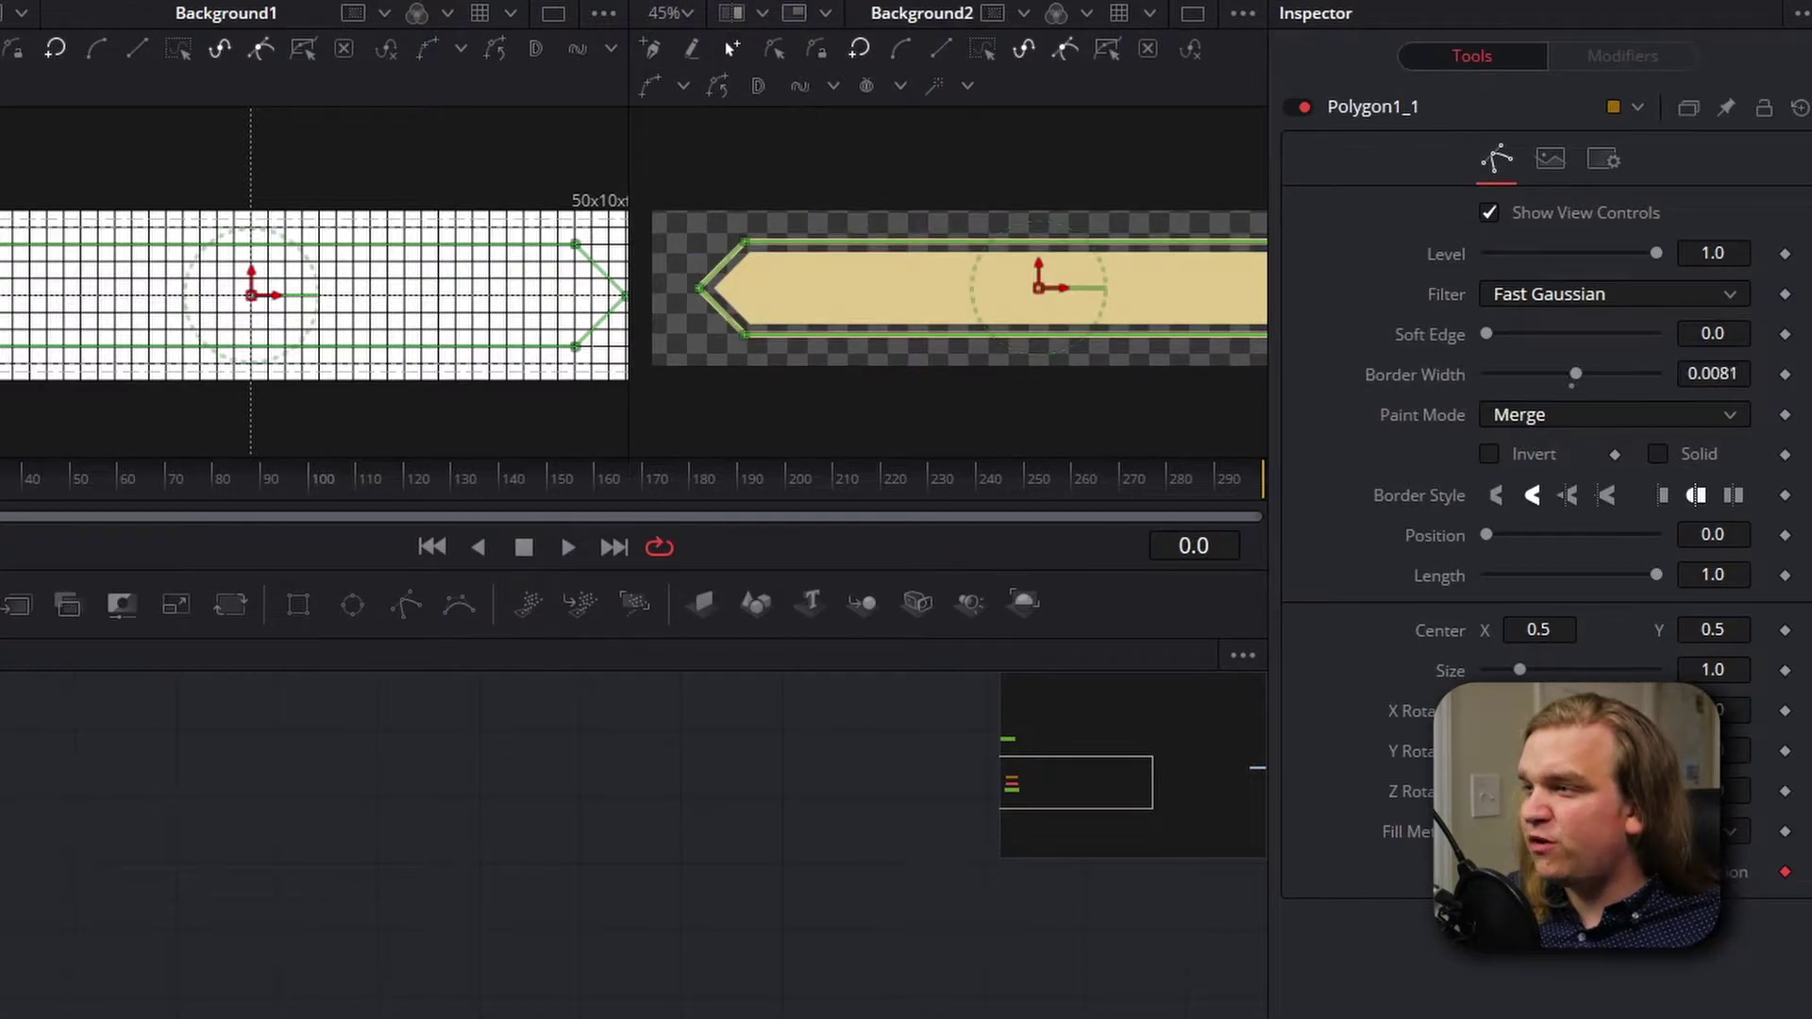
Step: Set Polygon1_1's border width to 0.0089 with the Miter border style
{"action": "left_click_drag", "start_coordinate": [1712, 374], "coordinate": [1715, 373]}
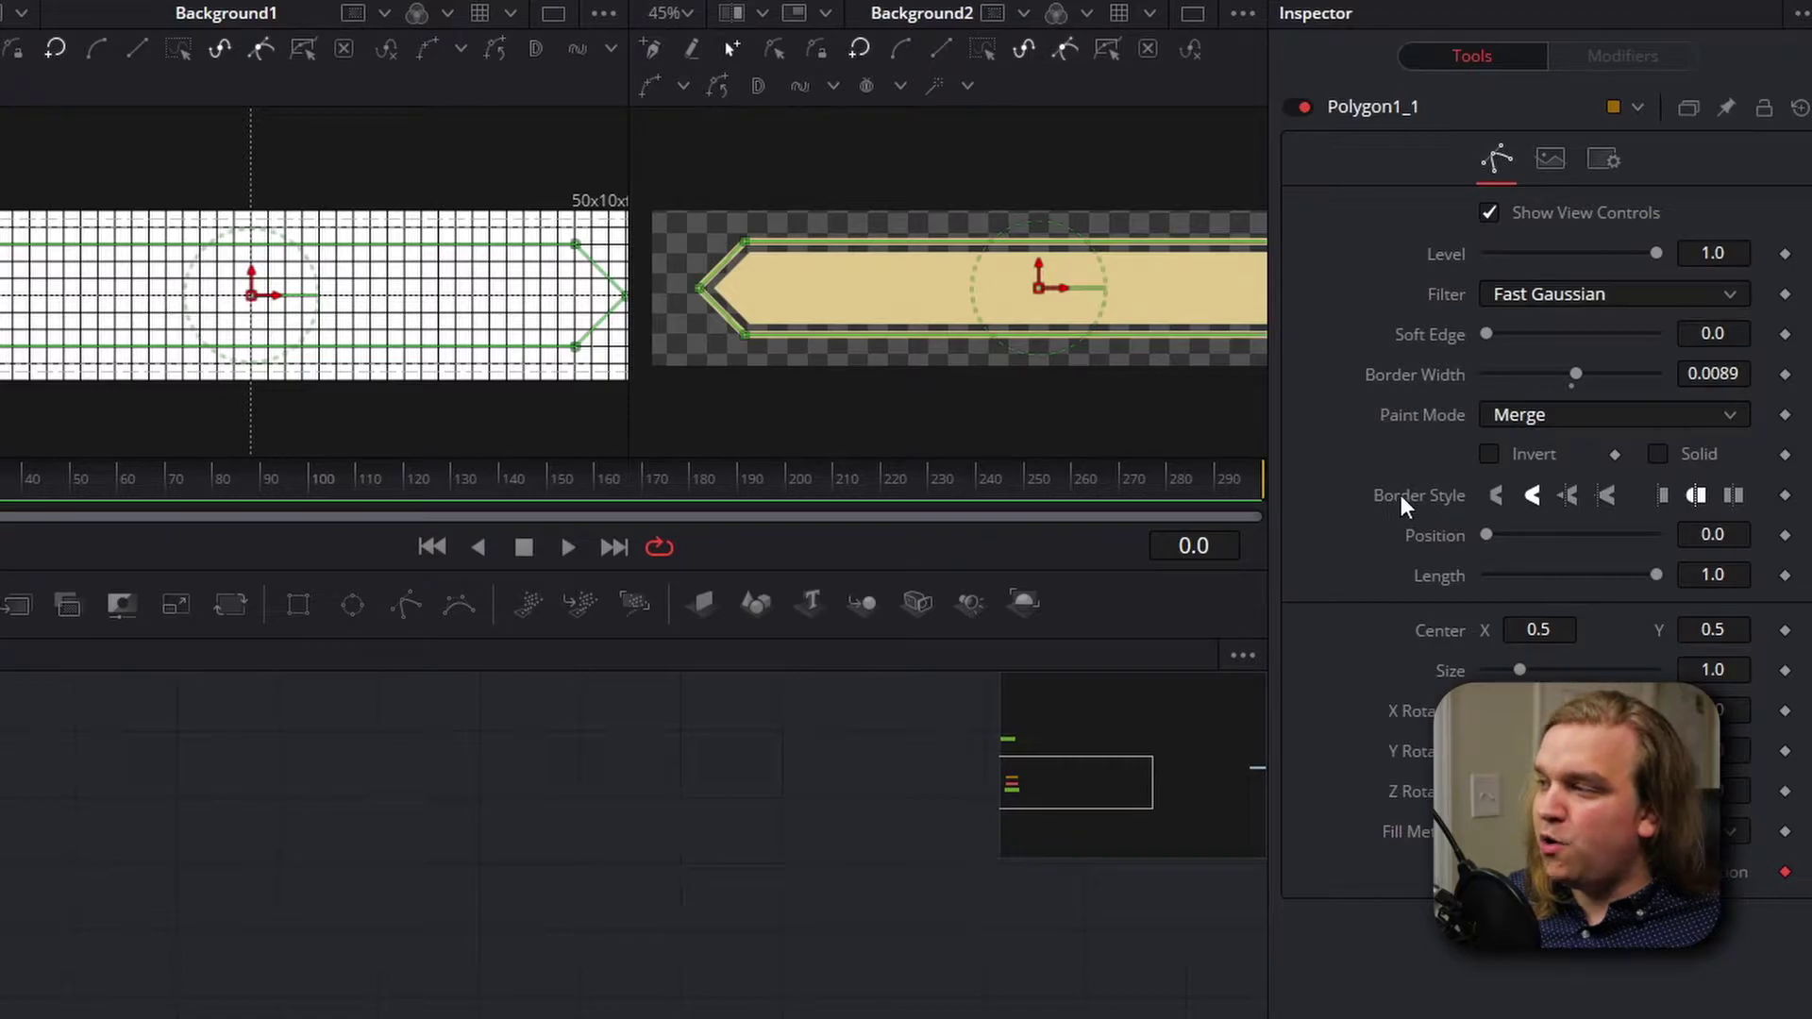
{"action": "left_click", "coordinate": [541, 827]}
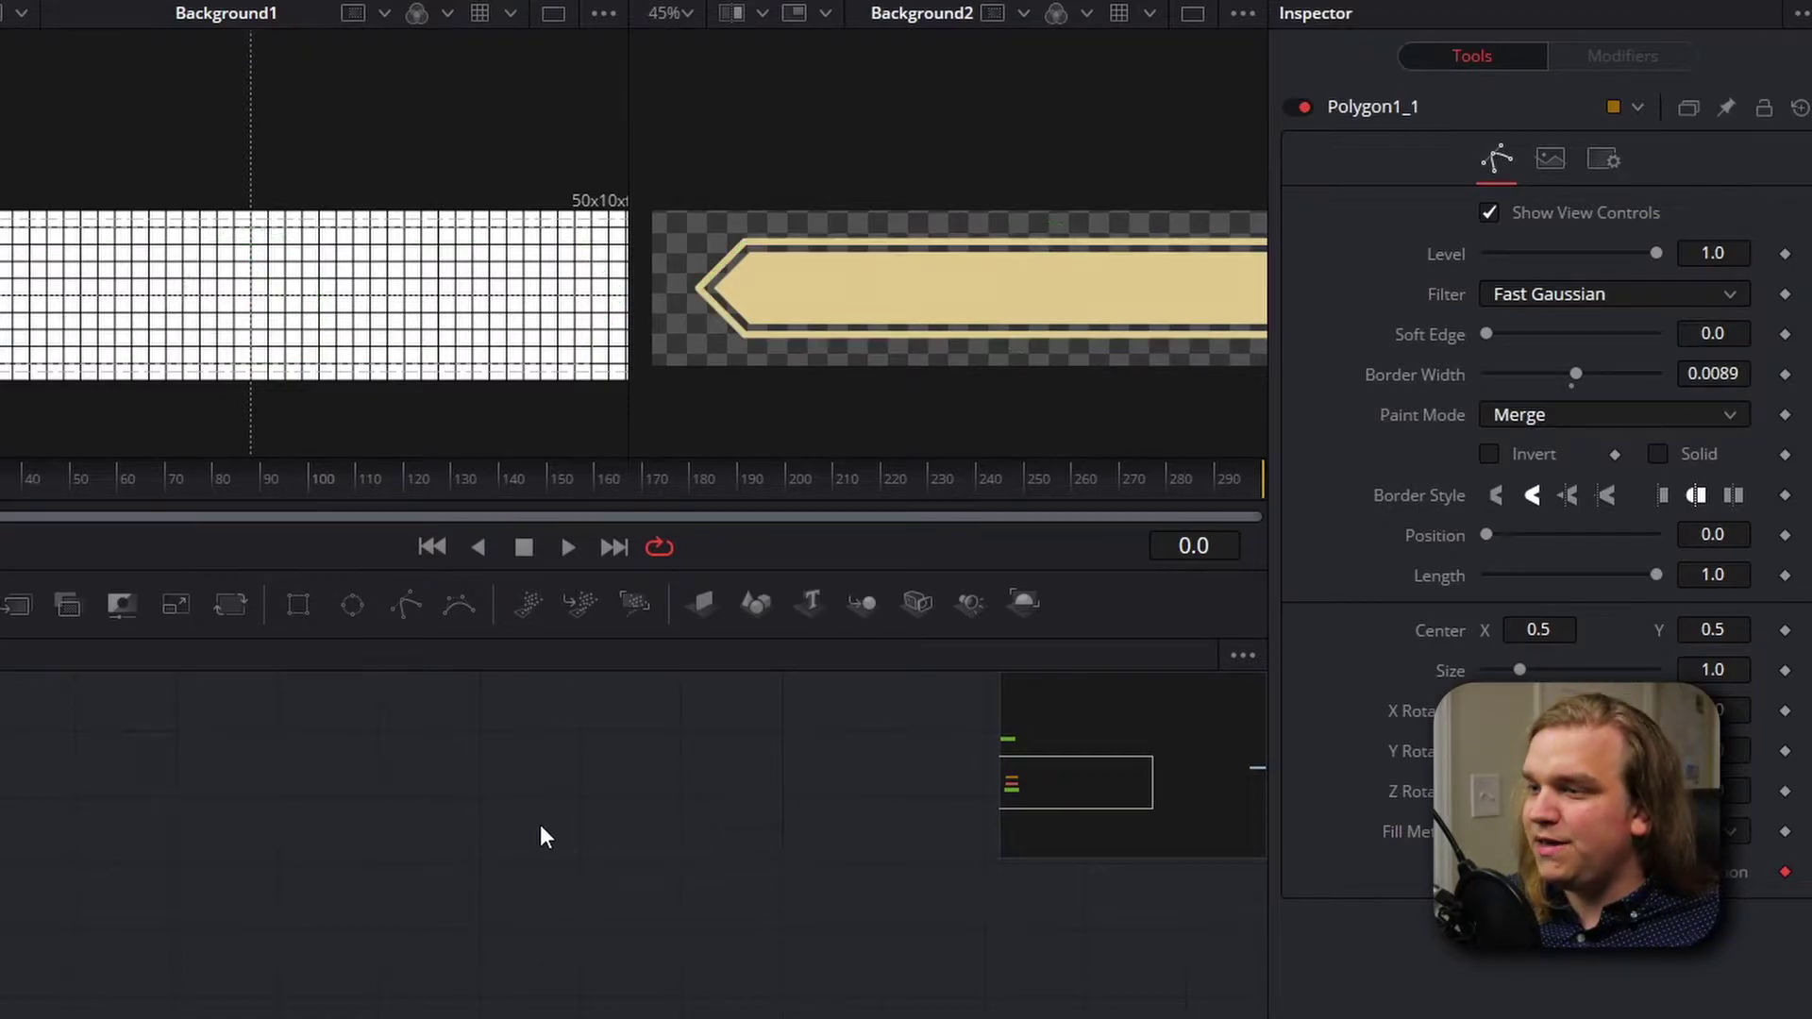
{"action": "scroll", "coordinate": [679, 318], "scroll_direction": "up", "scroll_amount": 6}
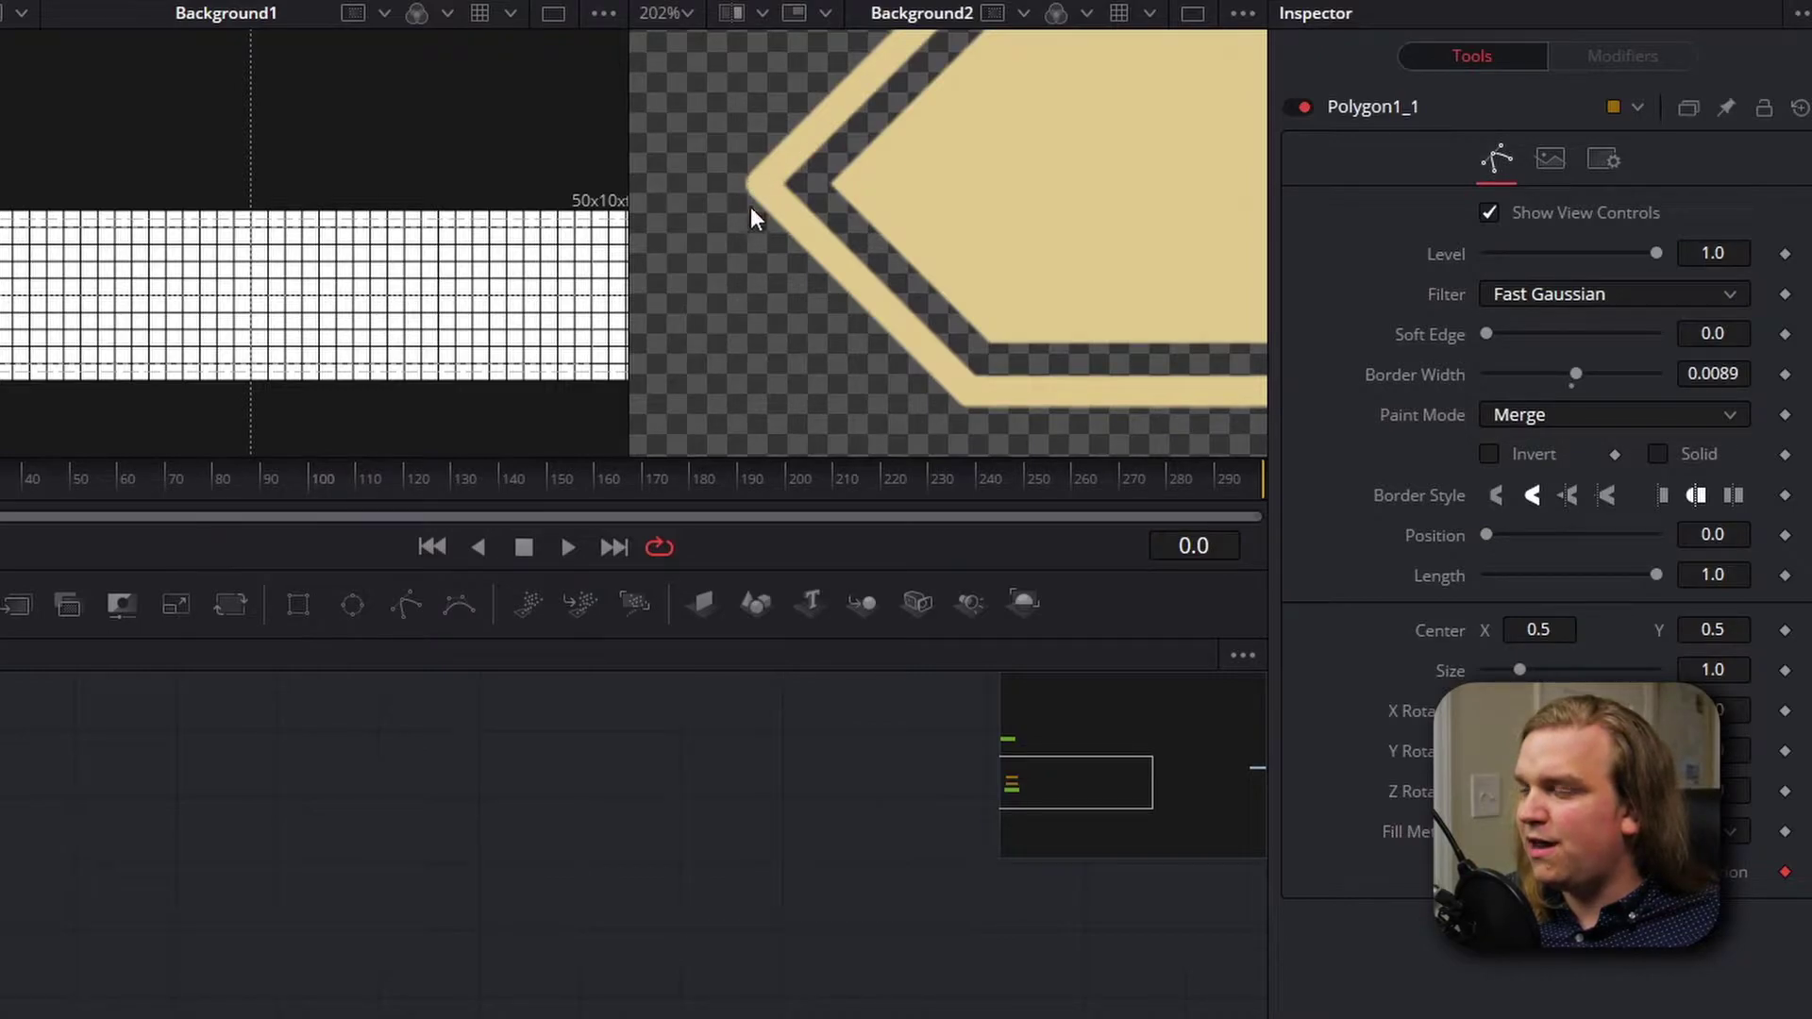
{"action": "left_click", "coordinate": [1570, 500]}
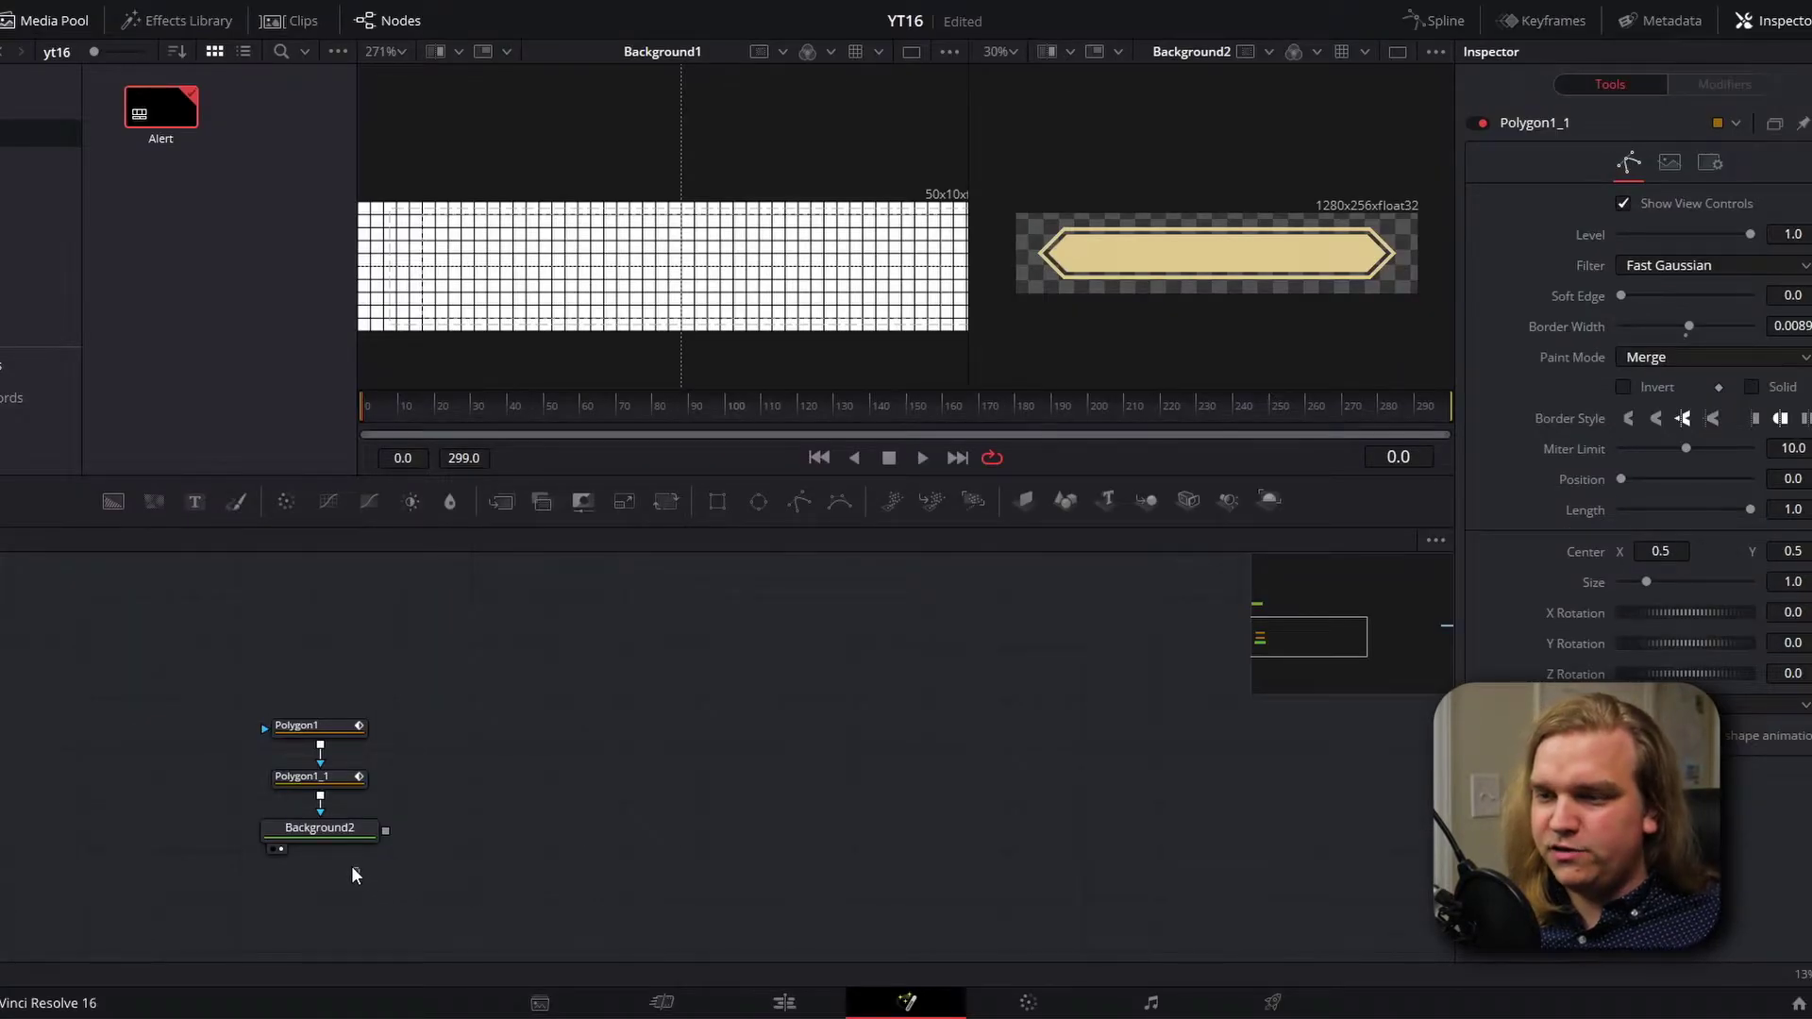
Step: Duplicate the banner background as Background2_1 and add a Rectangle1 mask to it
{"action": "left_click_drag", "start_coordinate": [317, 830], "coordinate": [534, 864]}
{"action": "key", "text": "ctrl+c"}
{"action": "key", "text": "ctrl+v"}
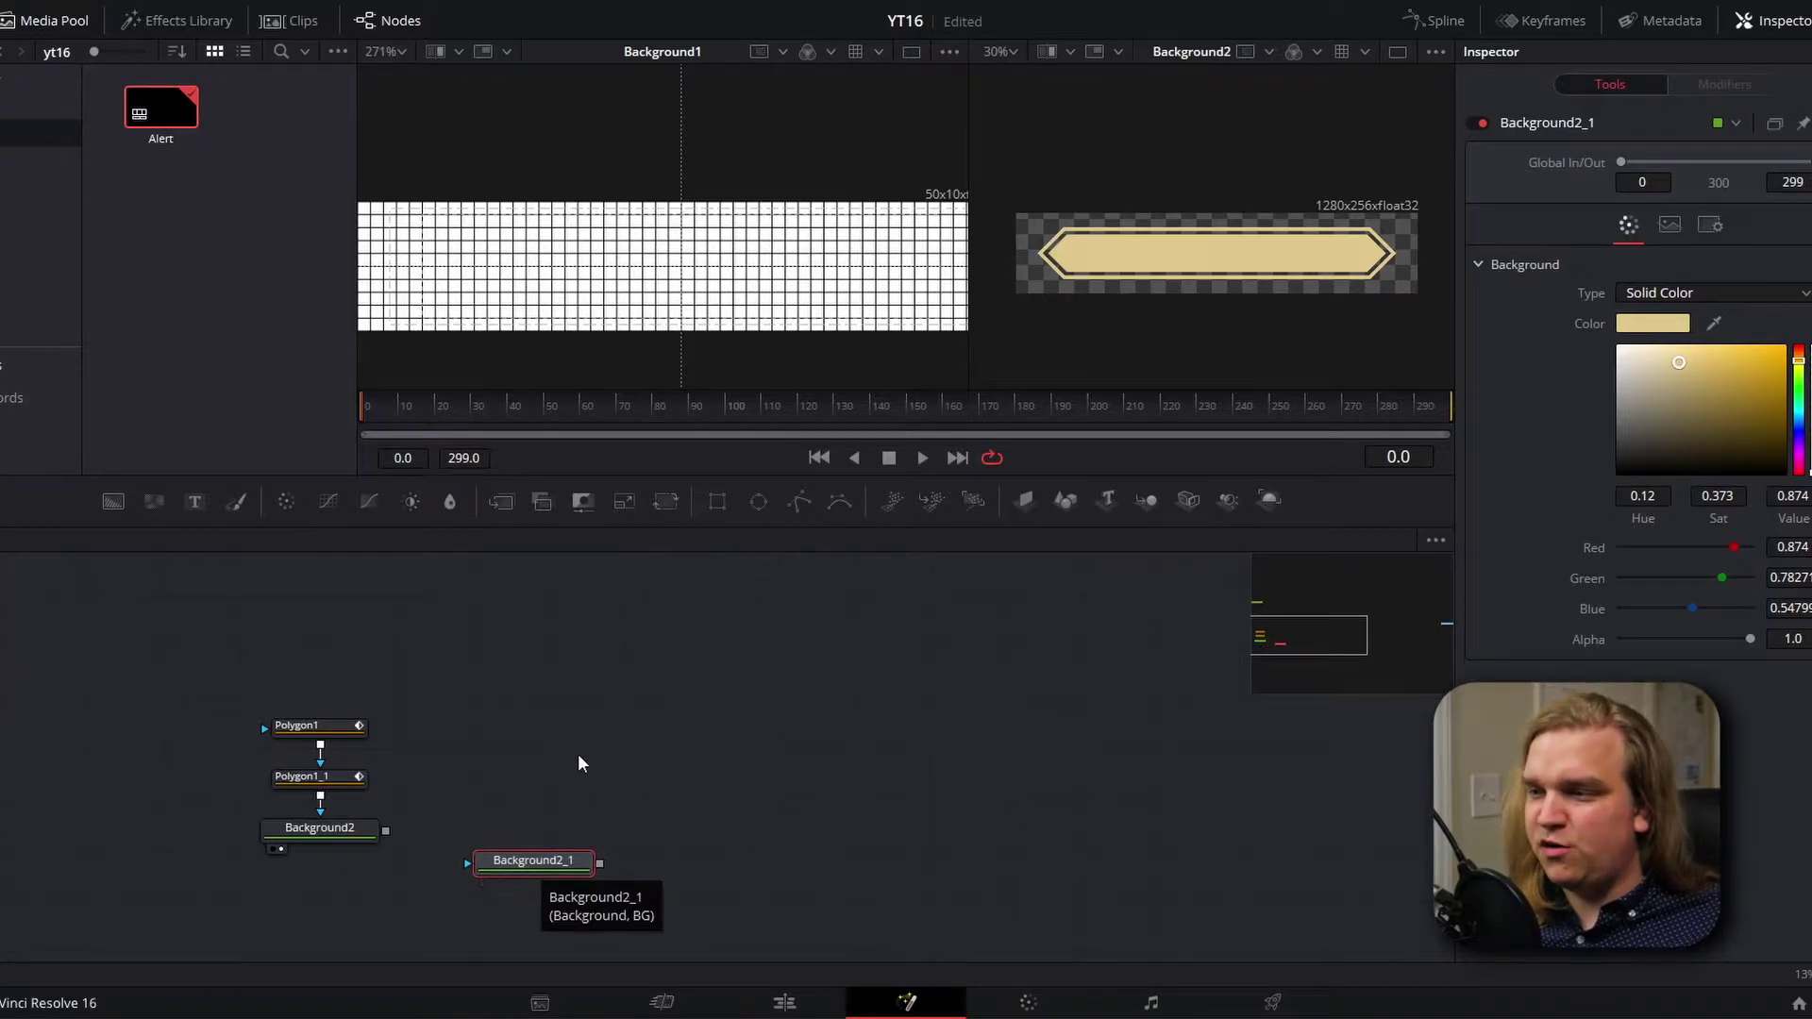
{"action": "left_click", "coordinate": [717, 502]}
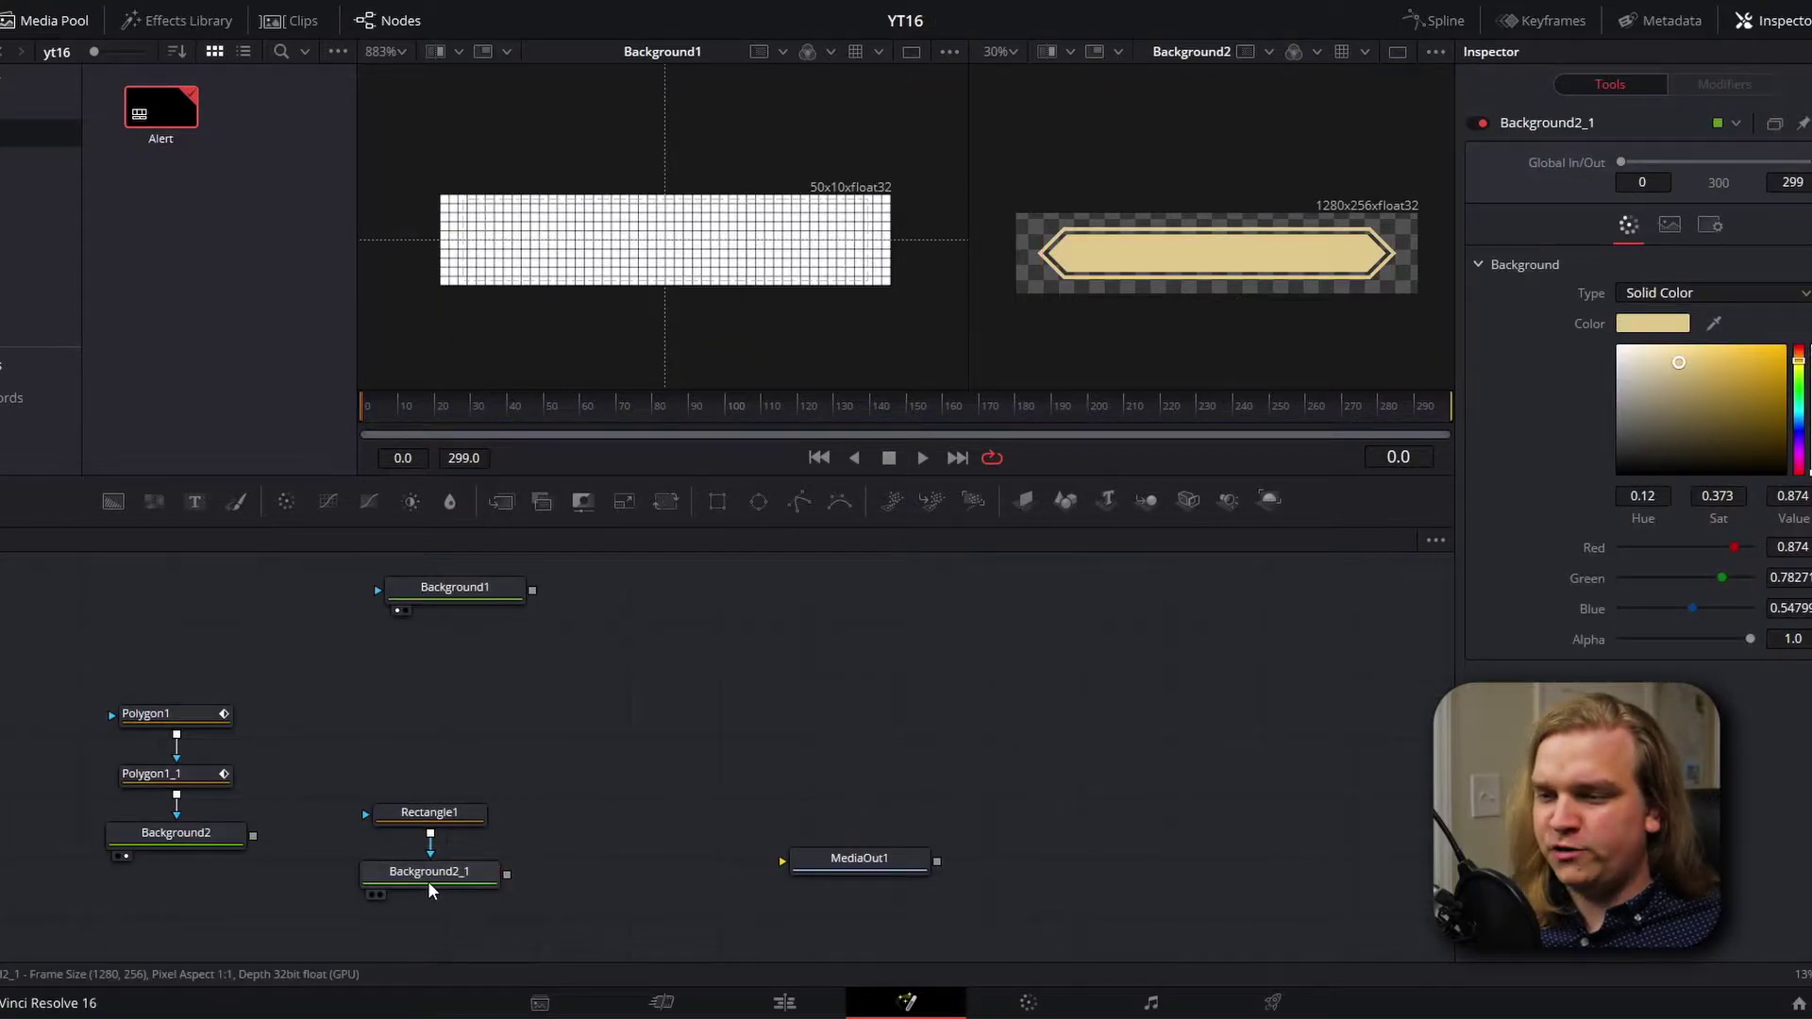
Step: Make Rectangle1 a thin outline with Solid off, then move Background1 aside
{"action": "left_click_drag", "start_coordinate": [427, 877], "coordinate": [639, 356]}
{"action": "scroll", "coordinate": [717, 264], "scroll_direction": "down", "scroll_amount": 5}
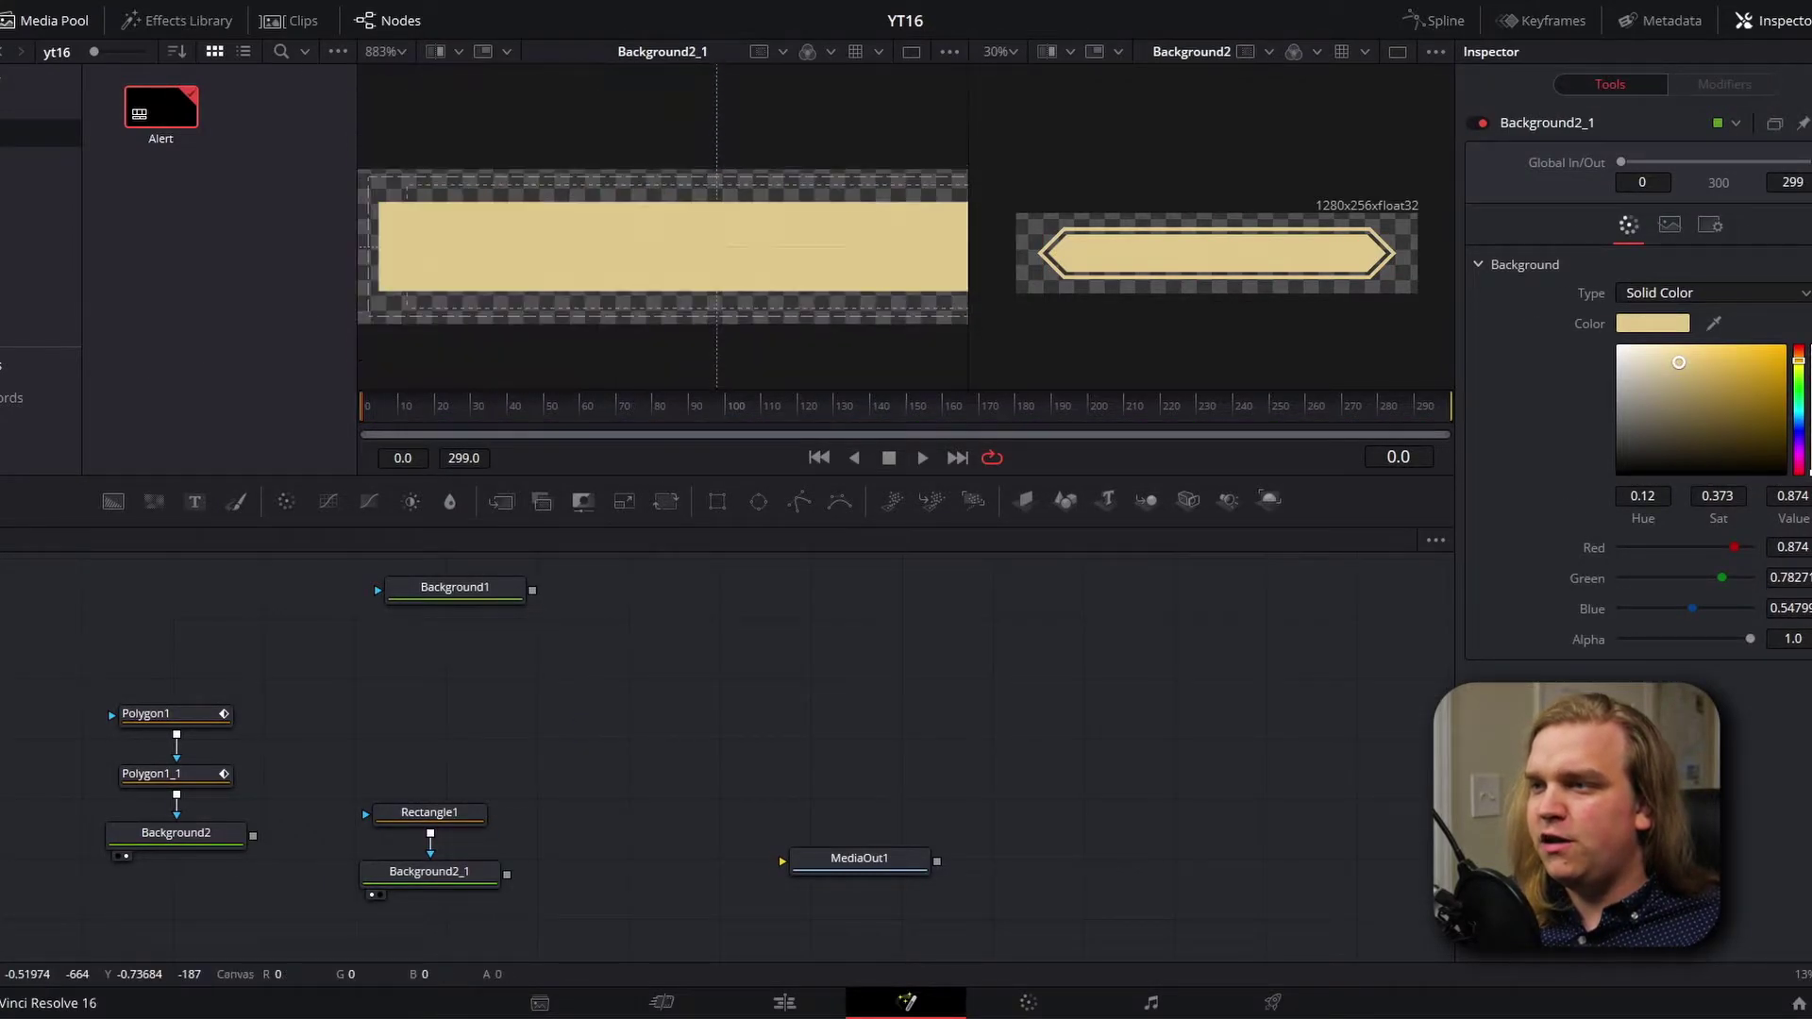
{"action": "scroll", "coordinate": [691, 273], "scroll_direction": "down", "scroll_amount": 2}
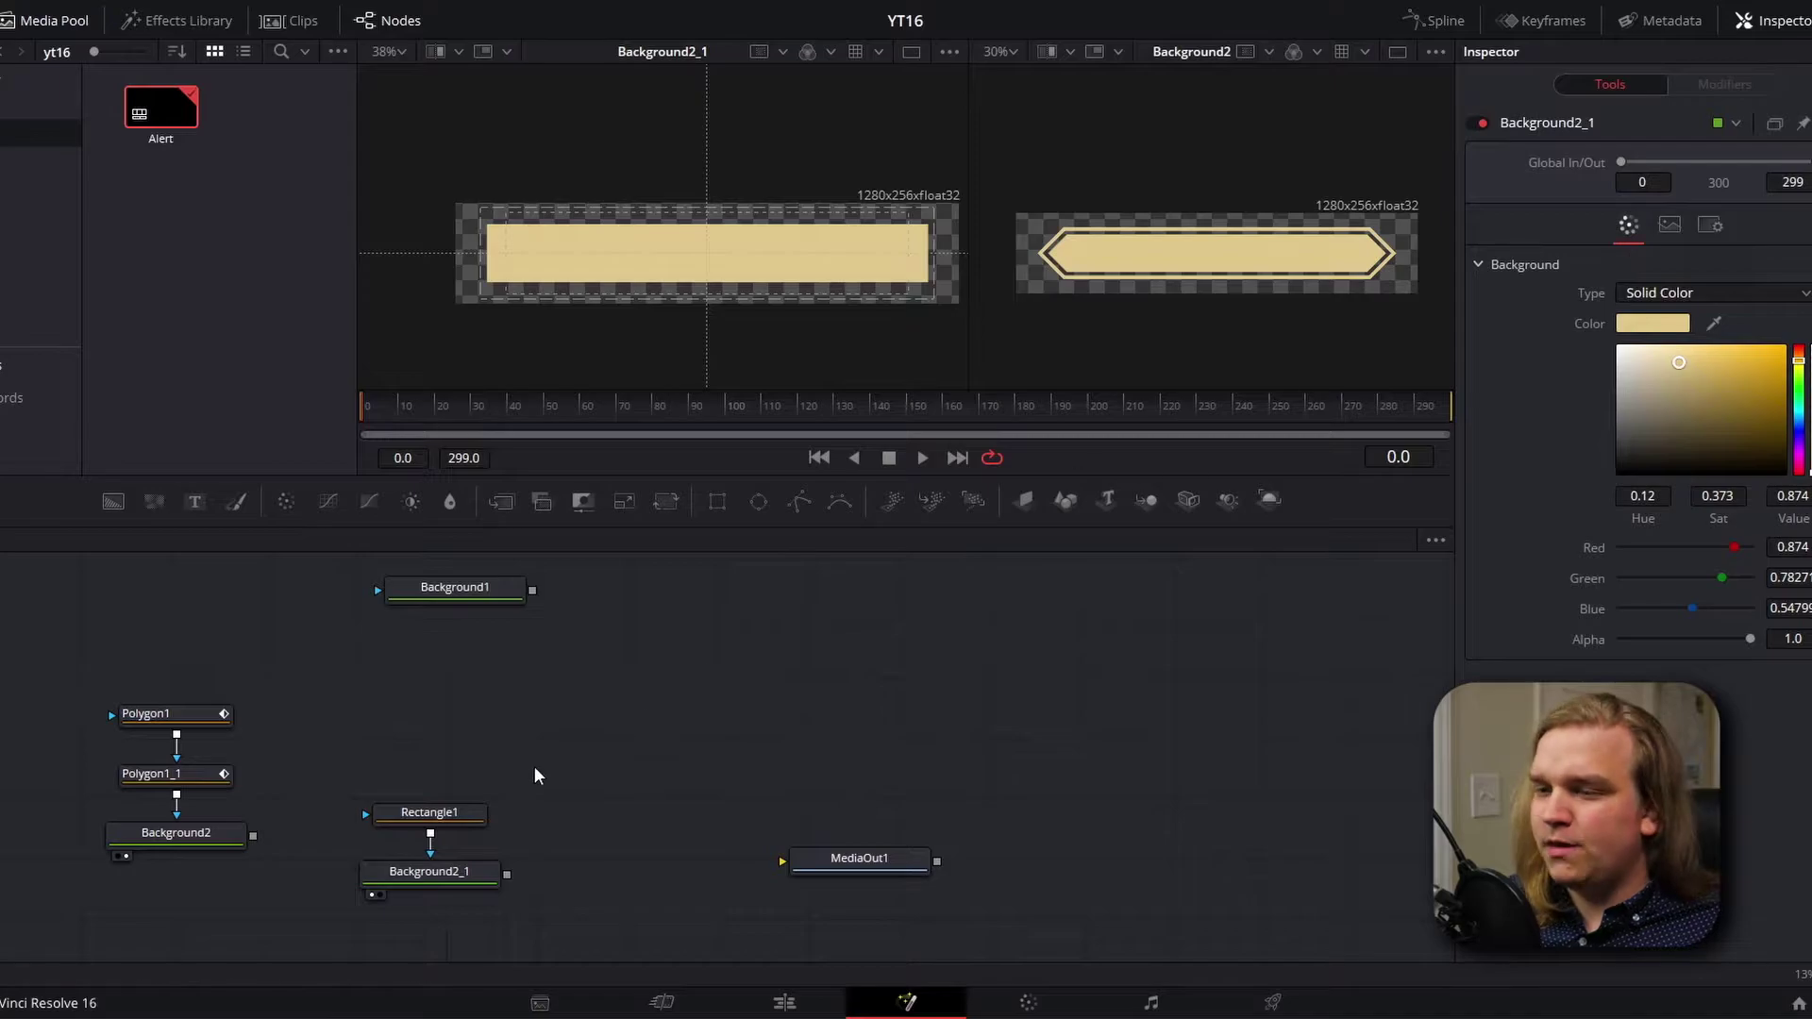
{"action": "left_click", "coordinate": [435, 824]}
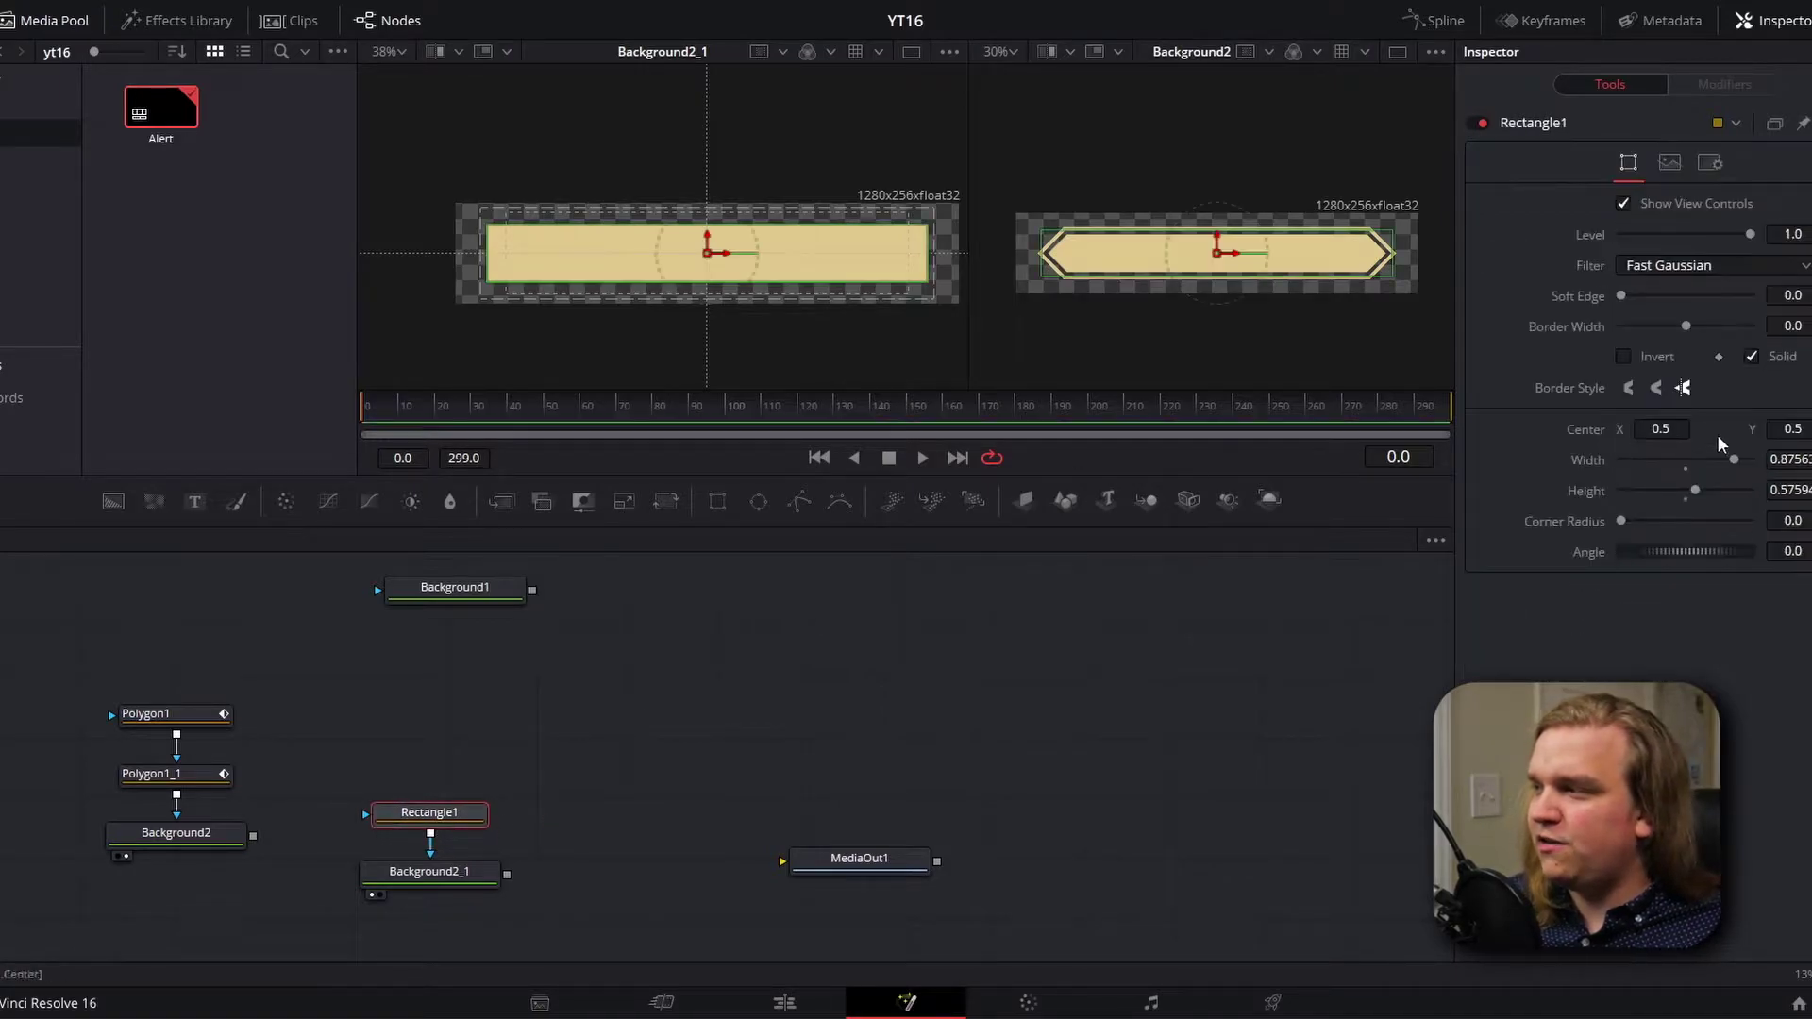
{"action": "left_click", "coordinate": [1751, 356]}
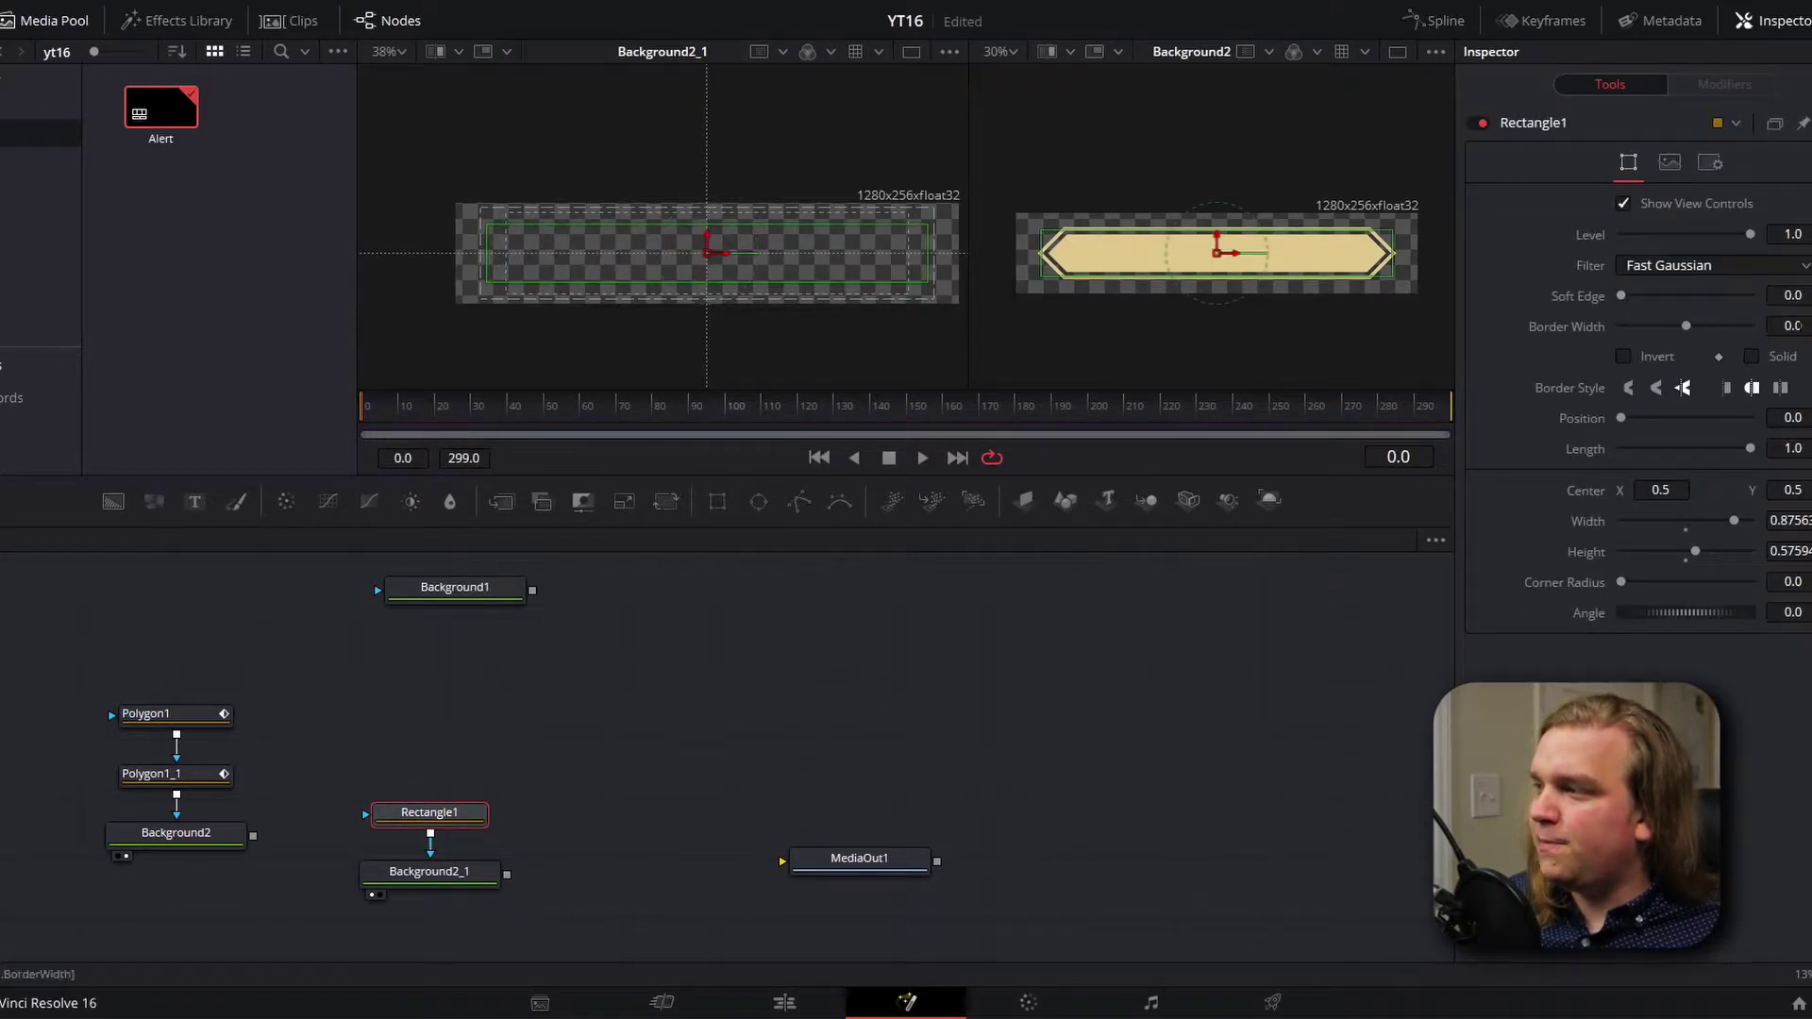
{"action": "left_click_drag", "start_coordinate": [1685, 327], "coordinate": [1689, 326]}
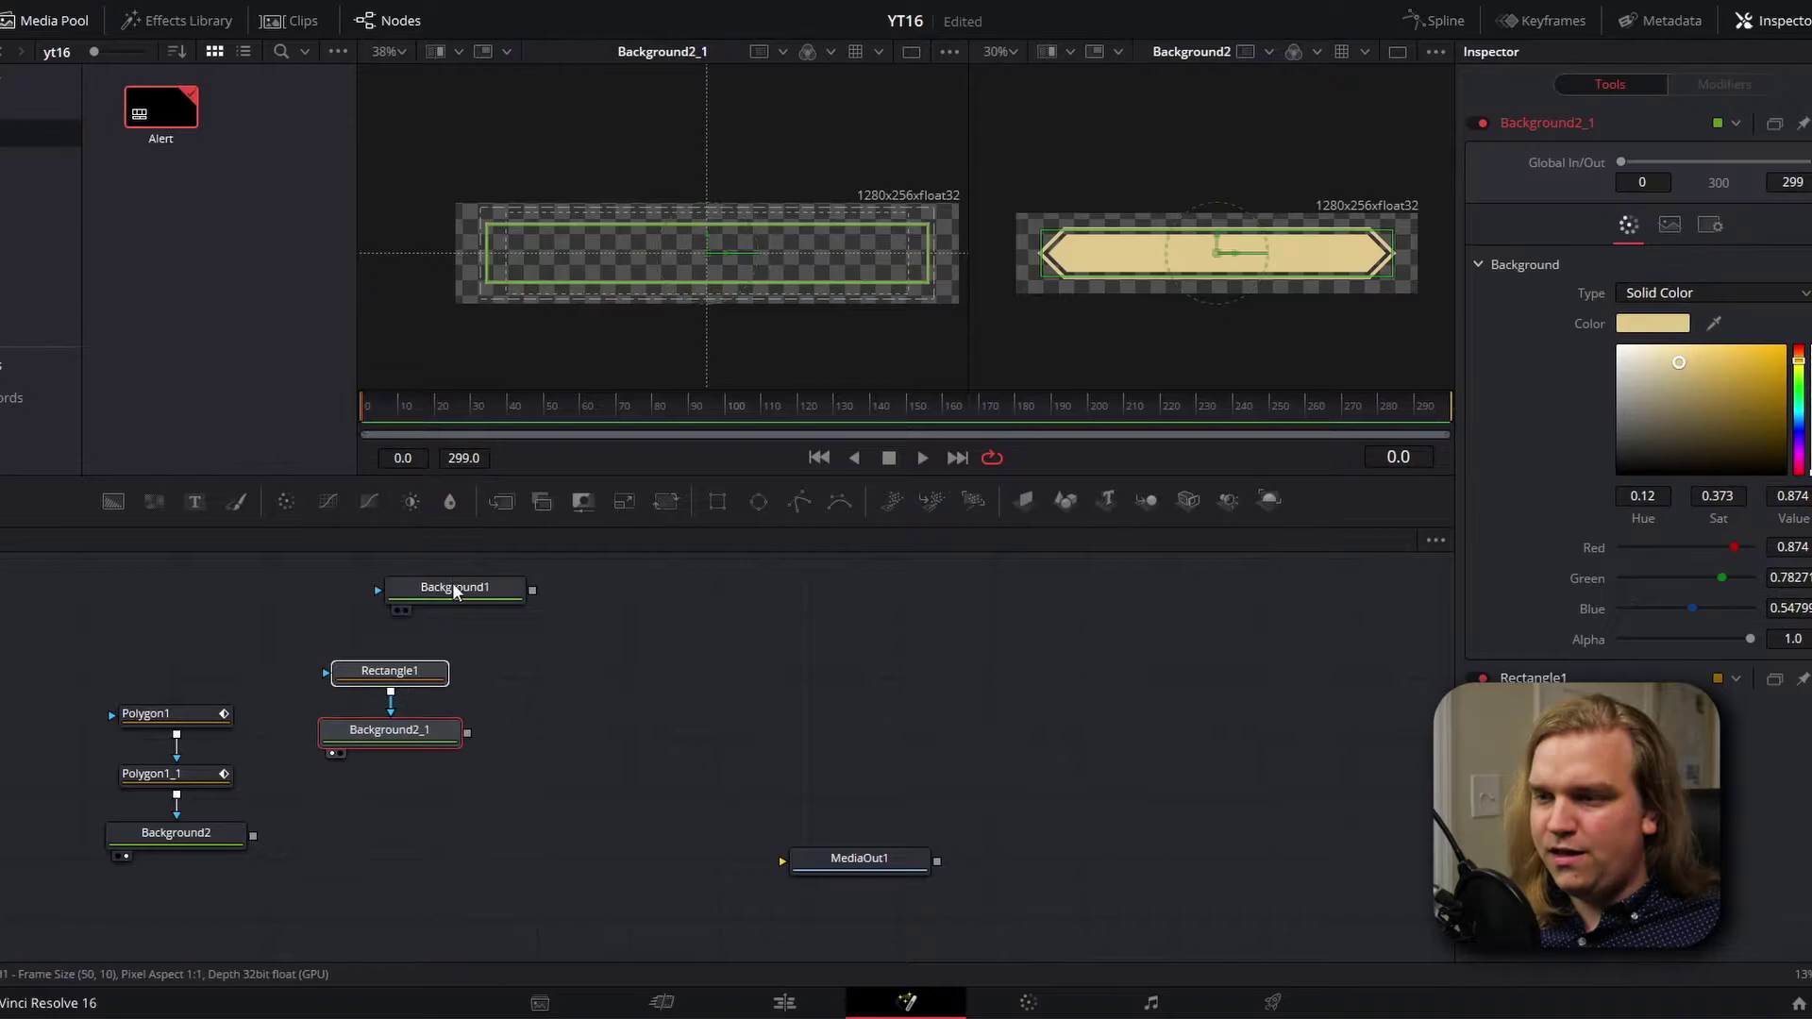
{"action": "left_click_drag", "start_coordinate": [453, 589], "coordinate": [904, 575]}
{"action": "left_click_drag", "start_coordinate": [381, 768], "coordinate": [364, 820]}
Step: Merge Background2_1 over the banner as Merge1 and show it in the right viewer
{"action": "left_click", "coordinate": [506, 718]}
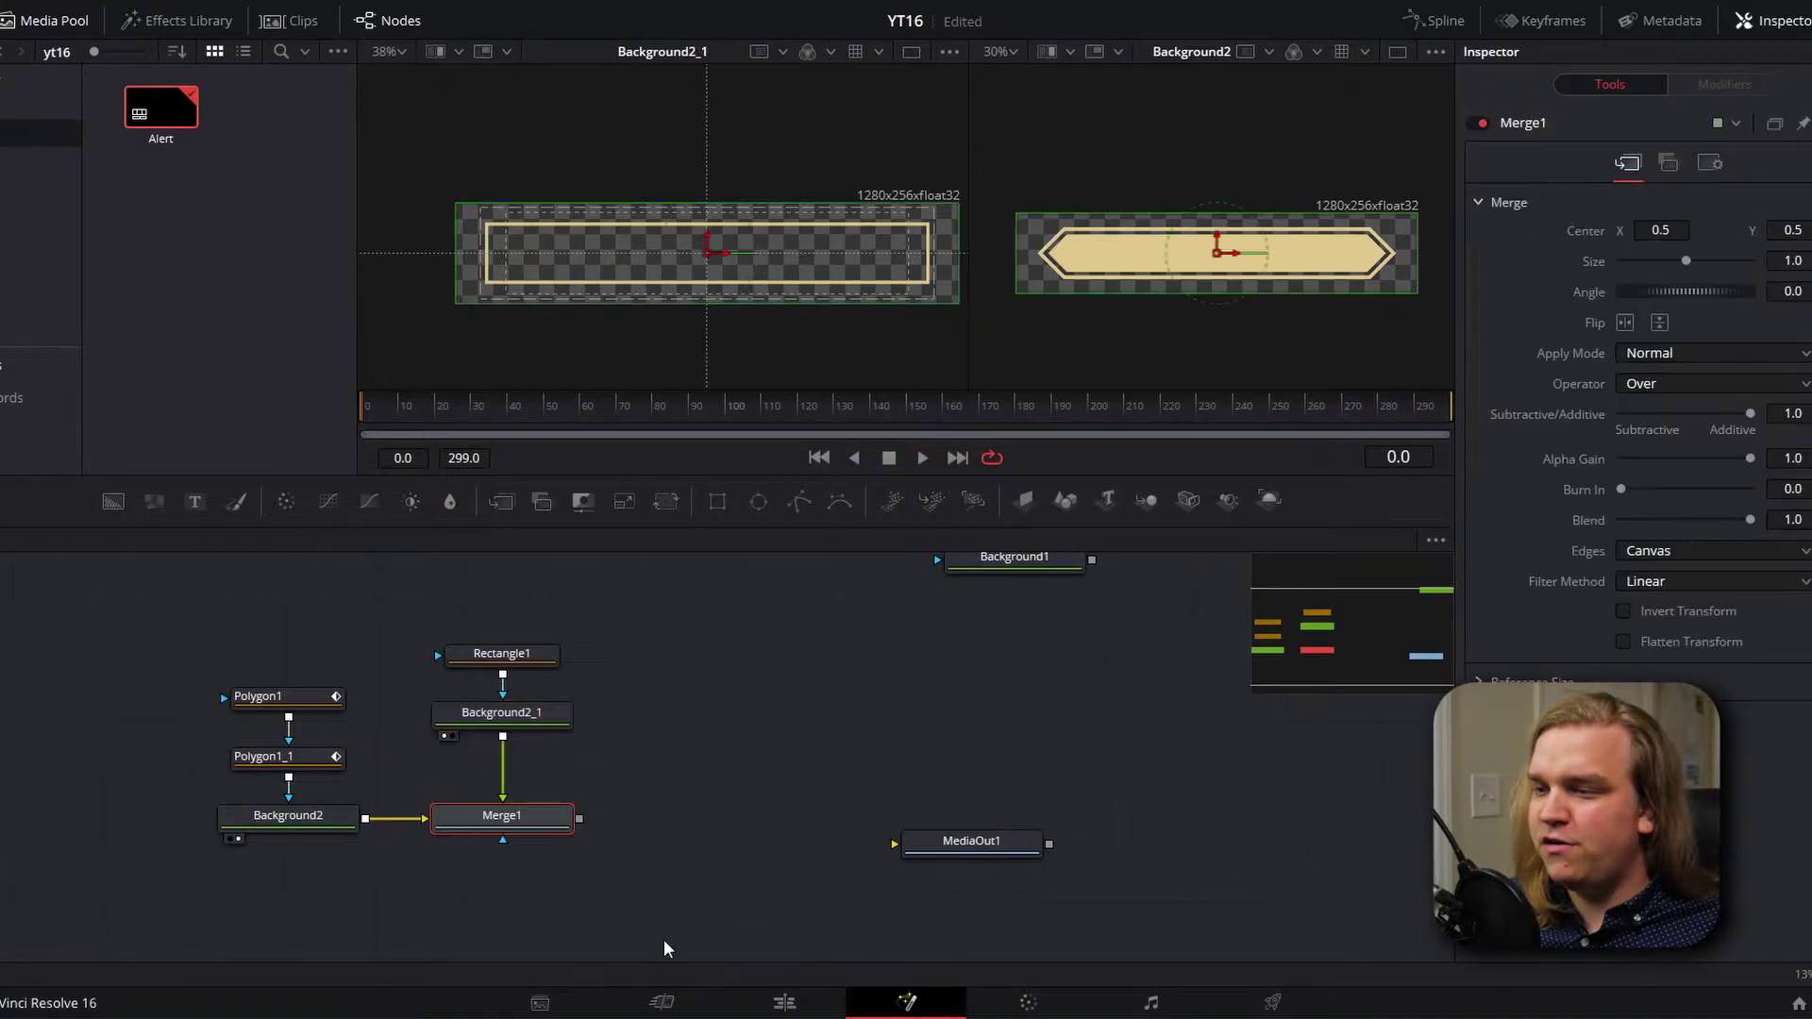
{"action": "key", "text": "2"}
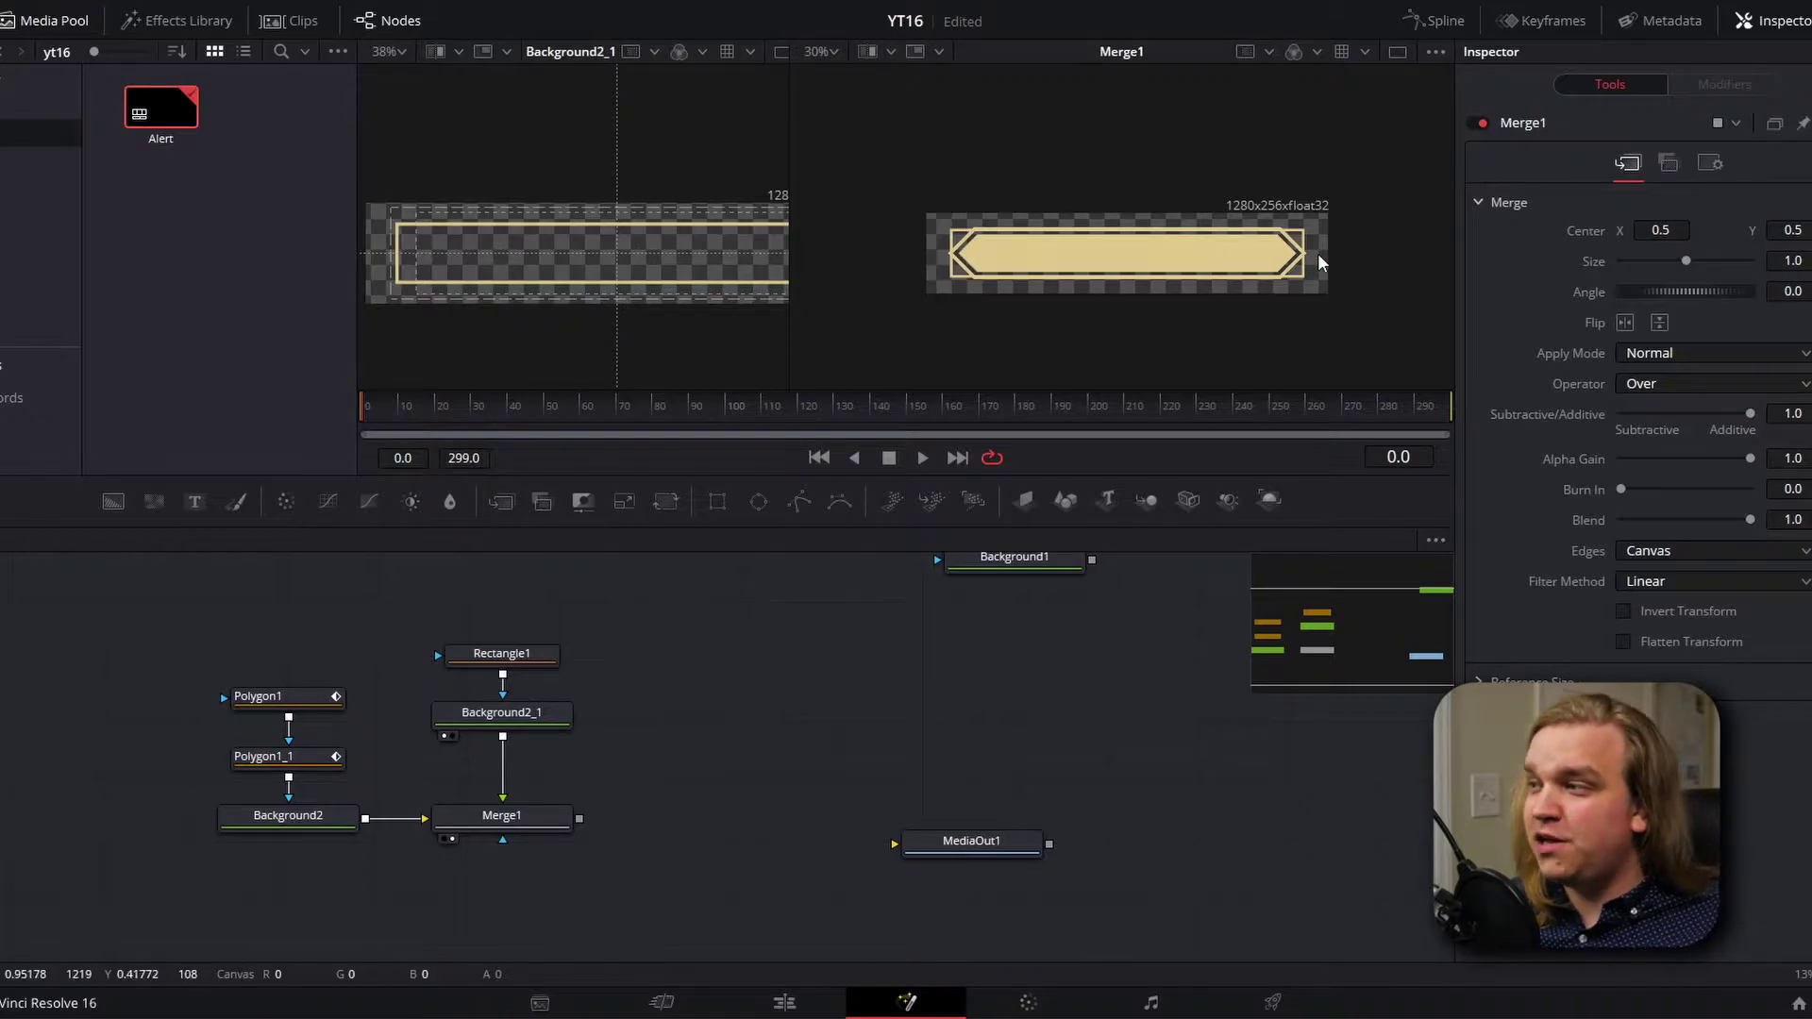
{"action": "left_click_drag", "start_coordinate": [497, 718], "coordinate": [497, 730]}
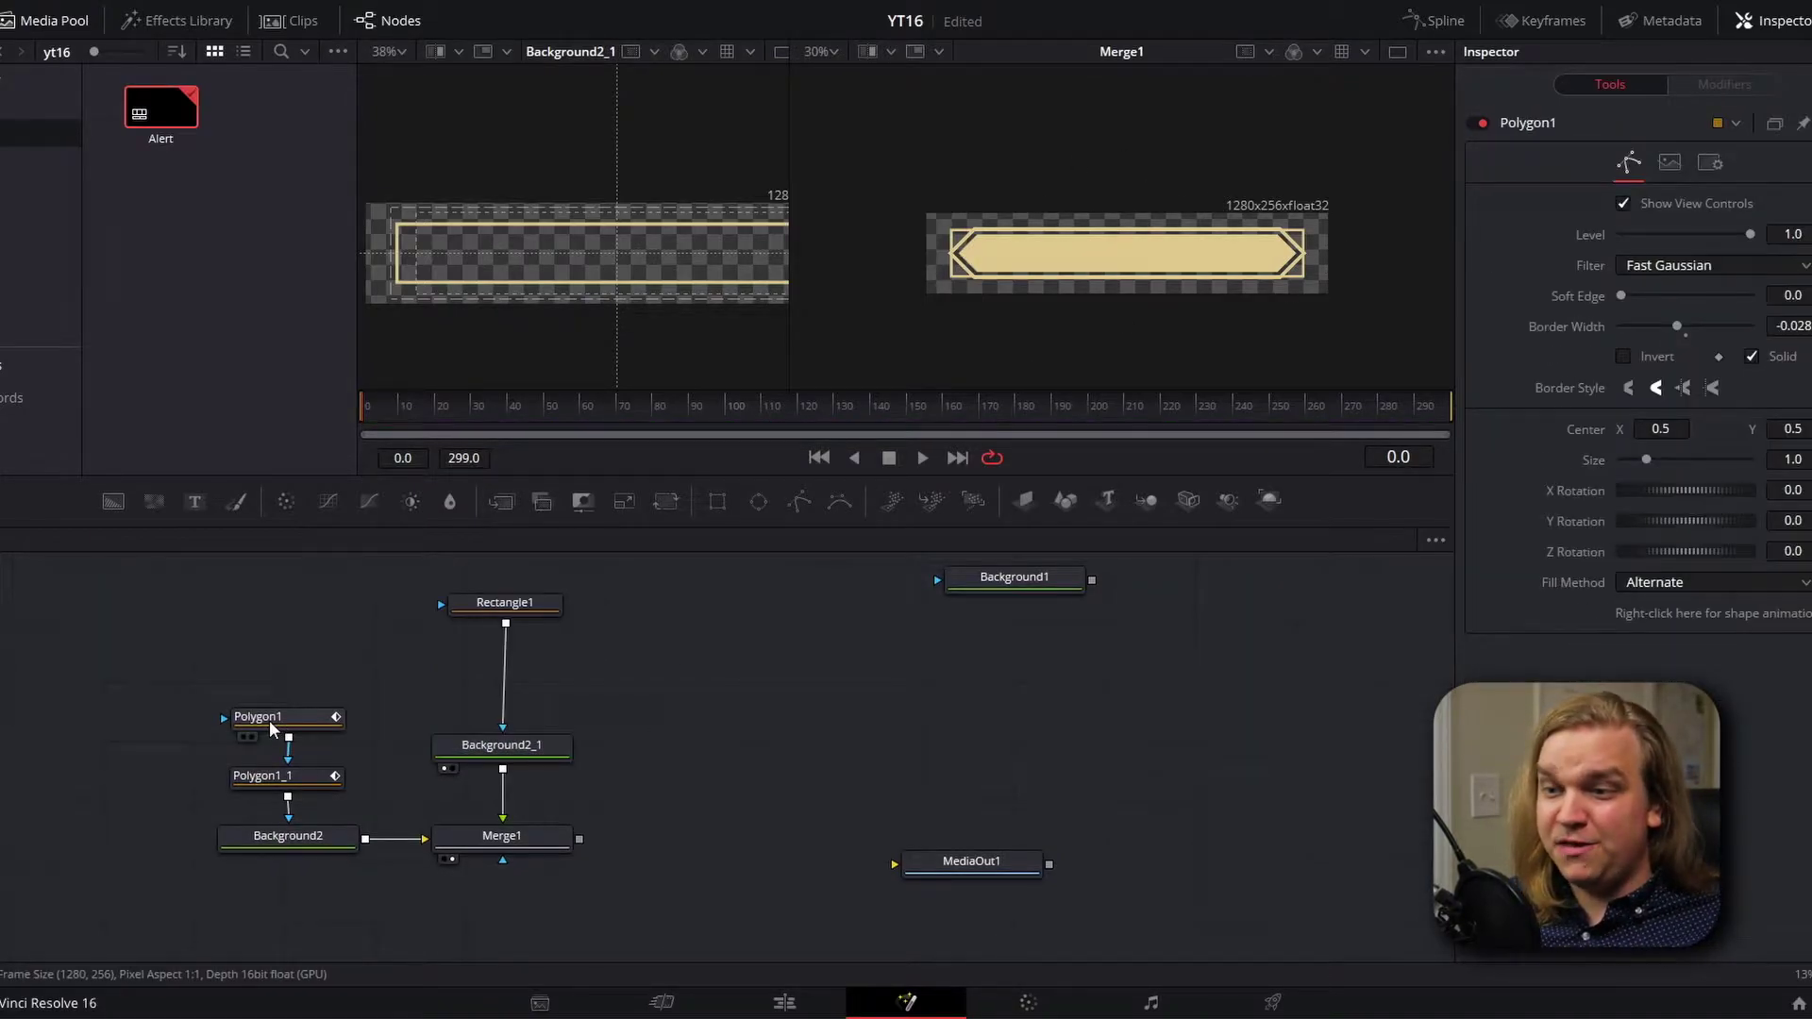
Step: Paste a copy of Polygon1 as Polygon1_2 between Rectangle1 and Background2_1
{"action": "left_click", "coordinate": [270, 727]}
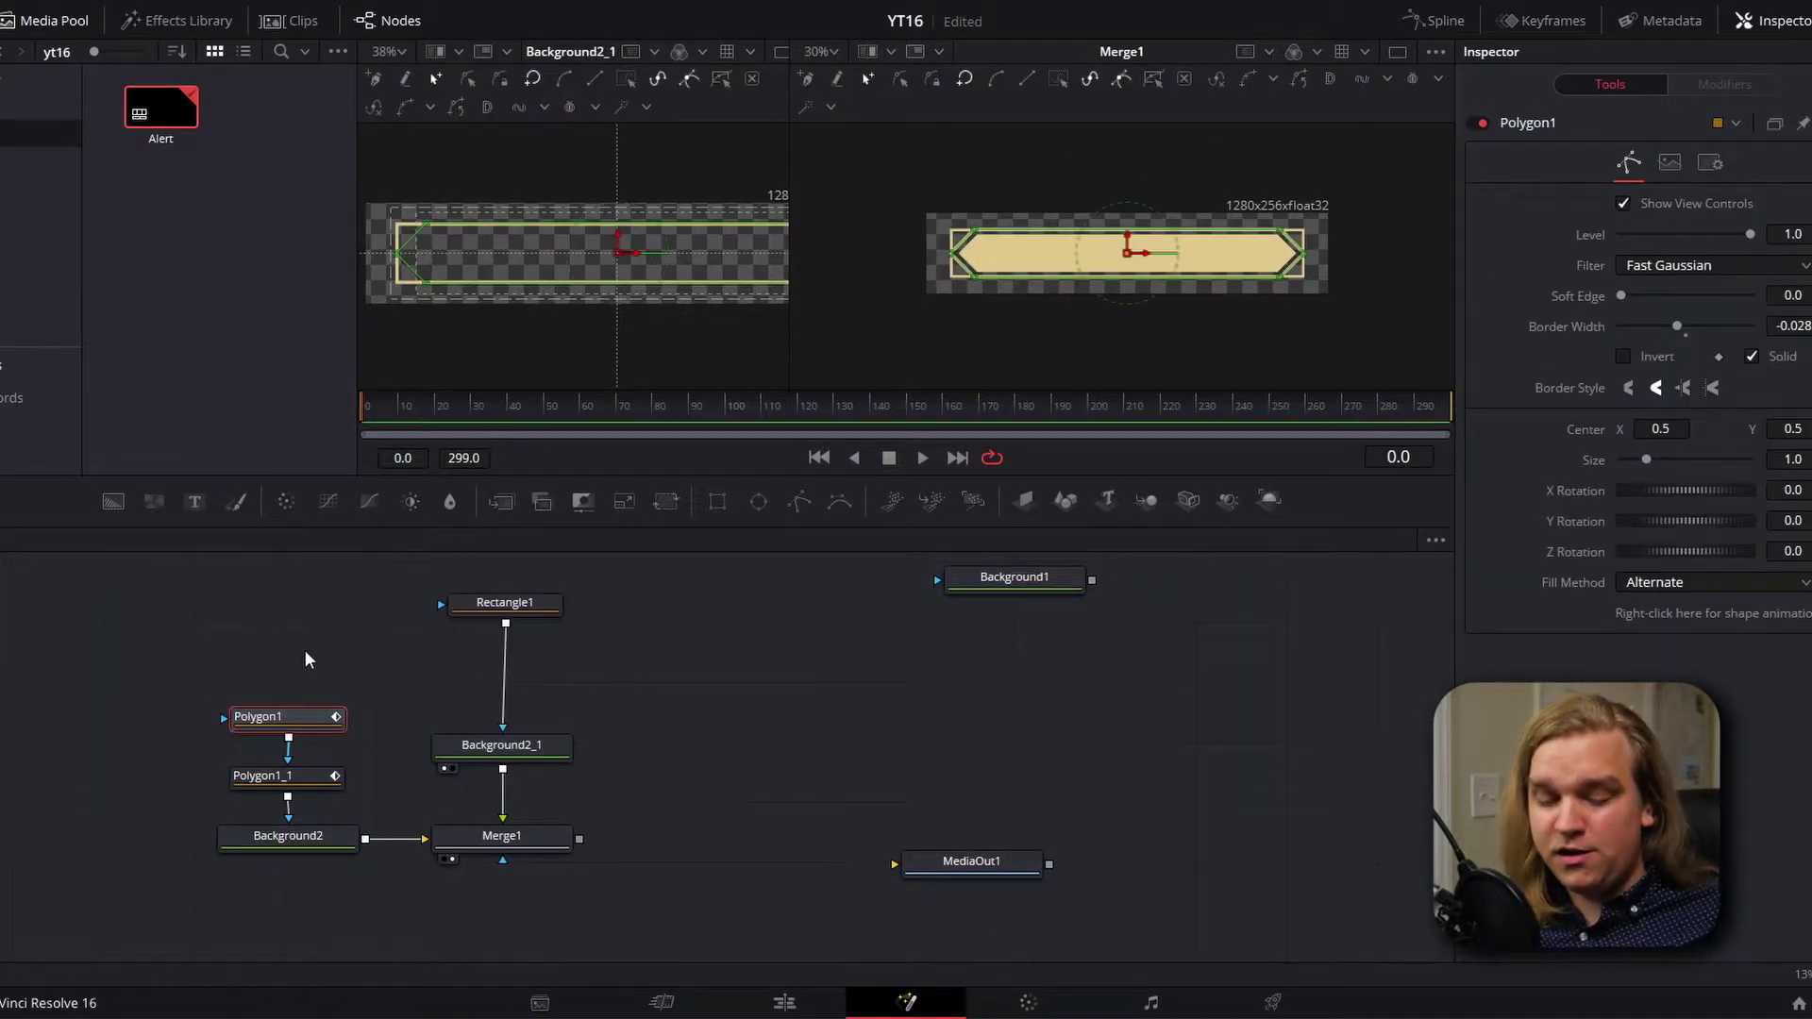
{"action": "key", "text": "ctrl+c"}
{"action": "key", "text": "ctrl+v"}
{"action": "left_click_drag", "start_coordinate": [662, 693], "coordinate": [521, 681]}
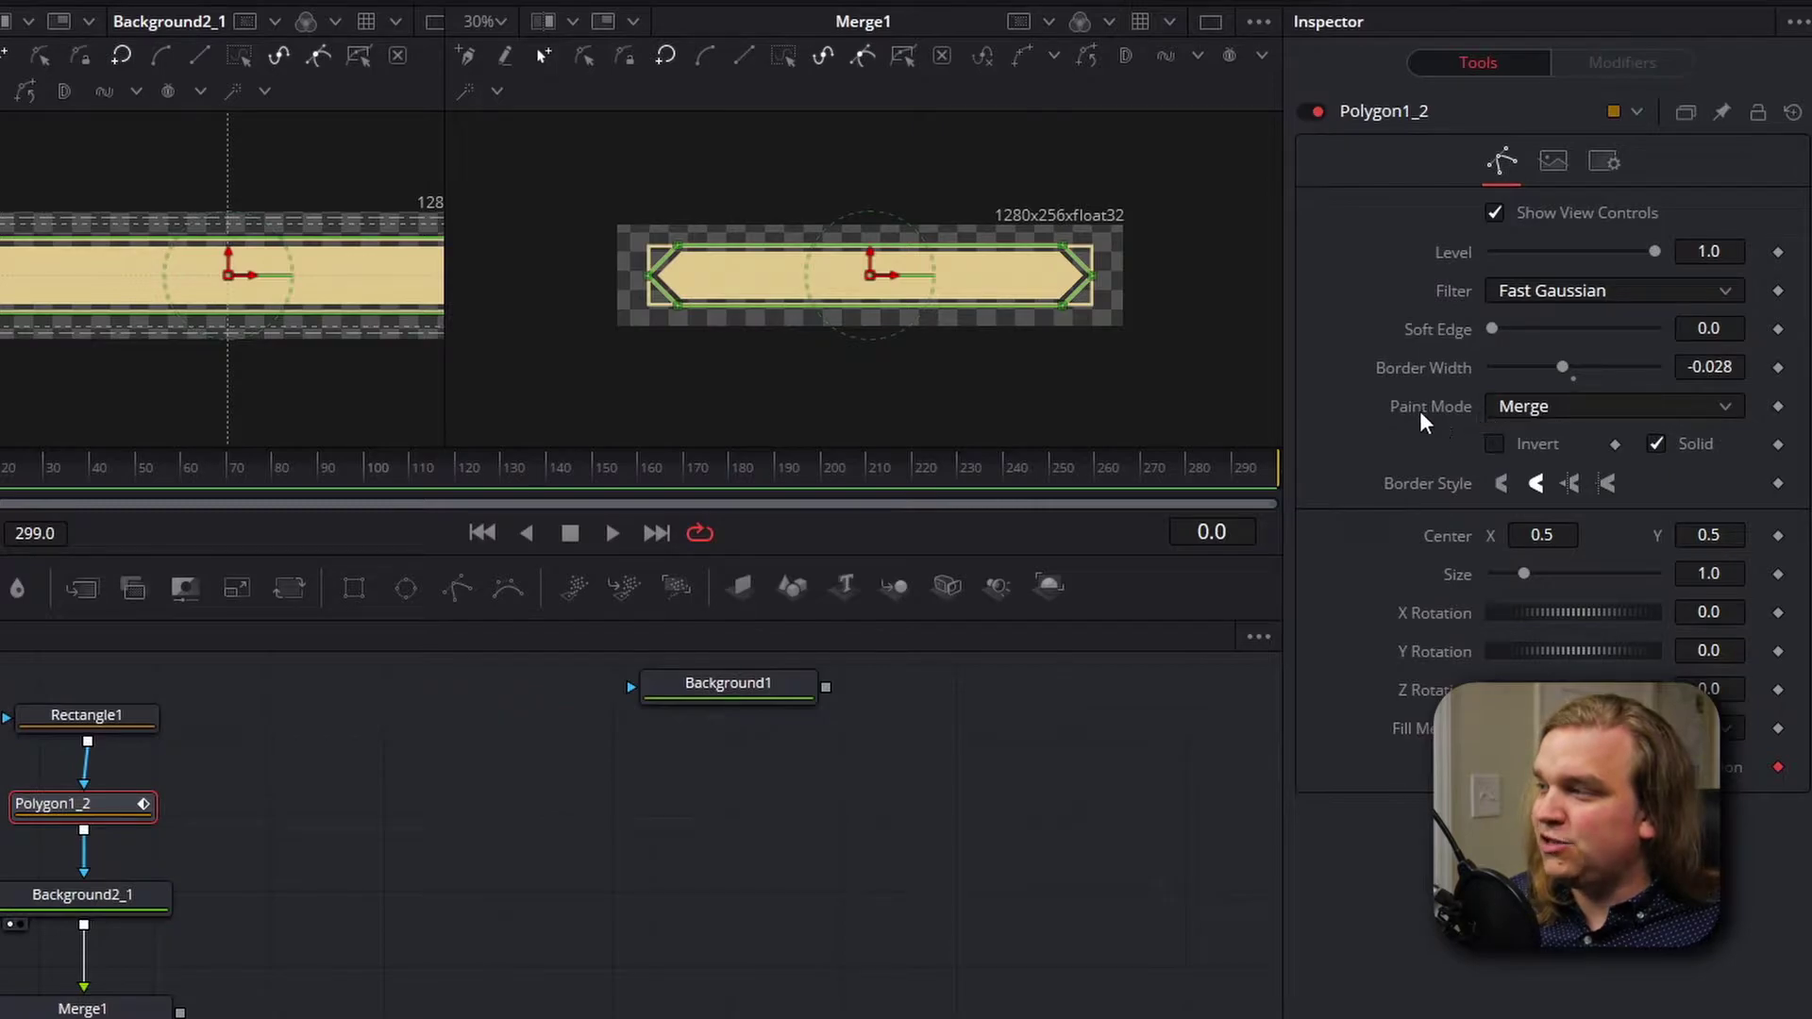
Step: Set Polygon1_2 to Subtract with a 0.029 border, then inspect both banner ends
{"action": "left_click", "coordinate": [1550, 413]}
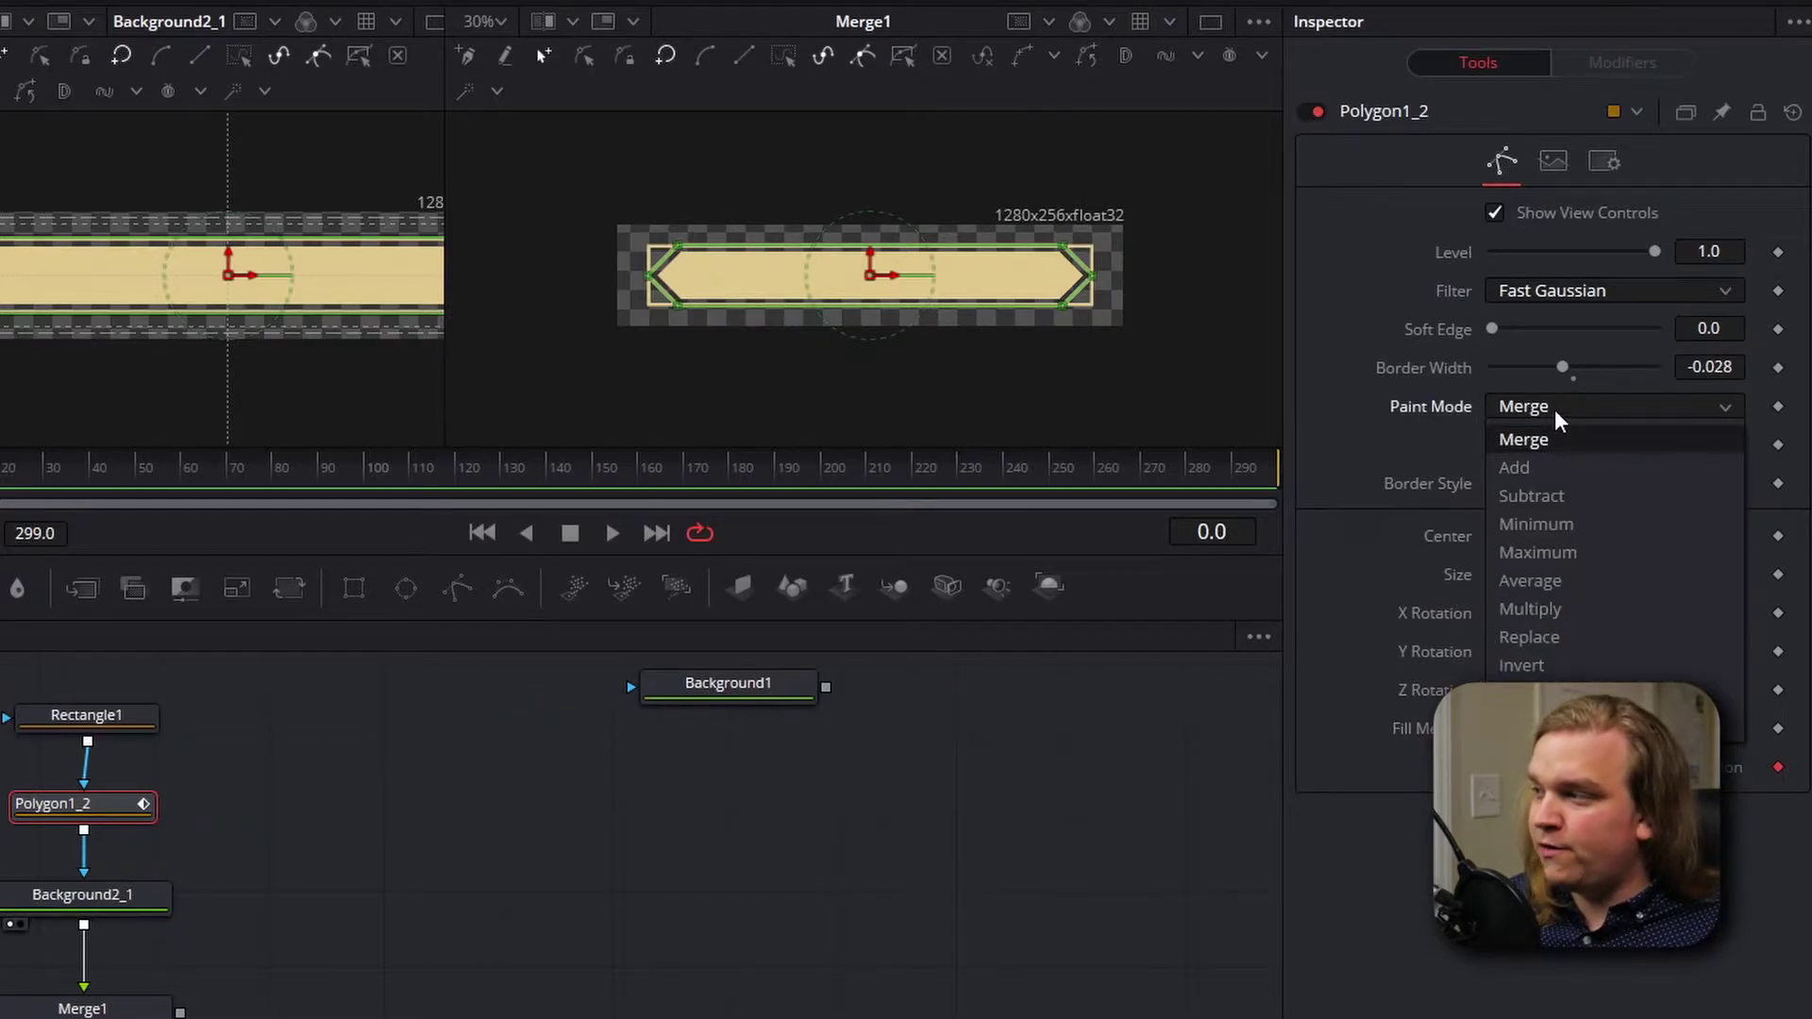
{"action": "left_click", "coordinate": [1540, 495]}
{"action": "left_click", "coordinate": [562, 849]}
{"action": "scroll", "coordinate": [750, 366], "scroll_direction": "up", "scroll_amount": 3}
{"action": "left_click_drag", "start_coordinate": [1561, 375], "coordinate": [1585, 369]}
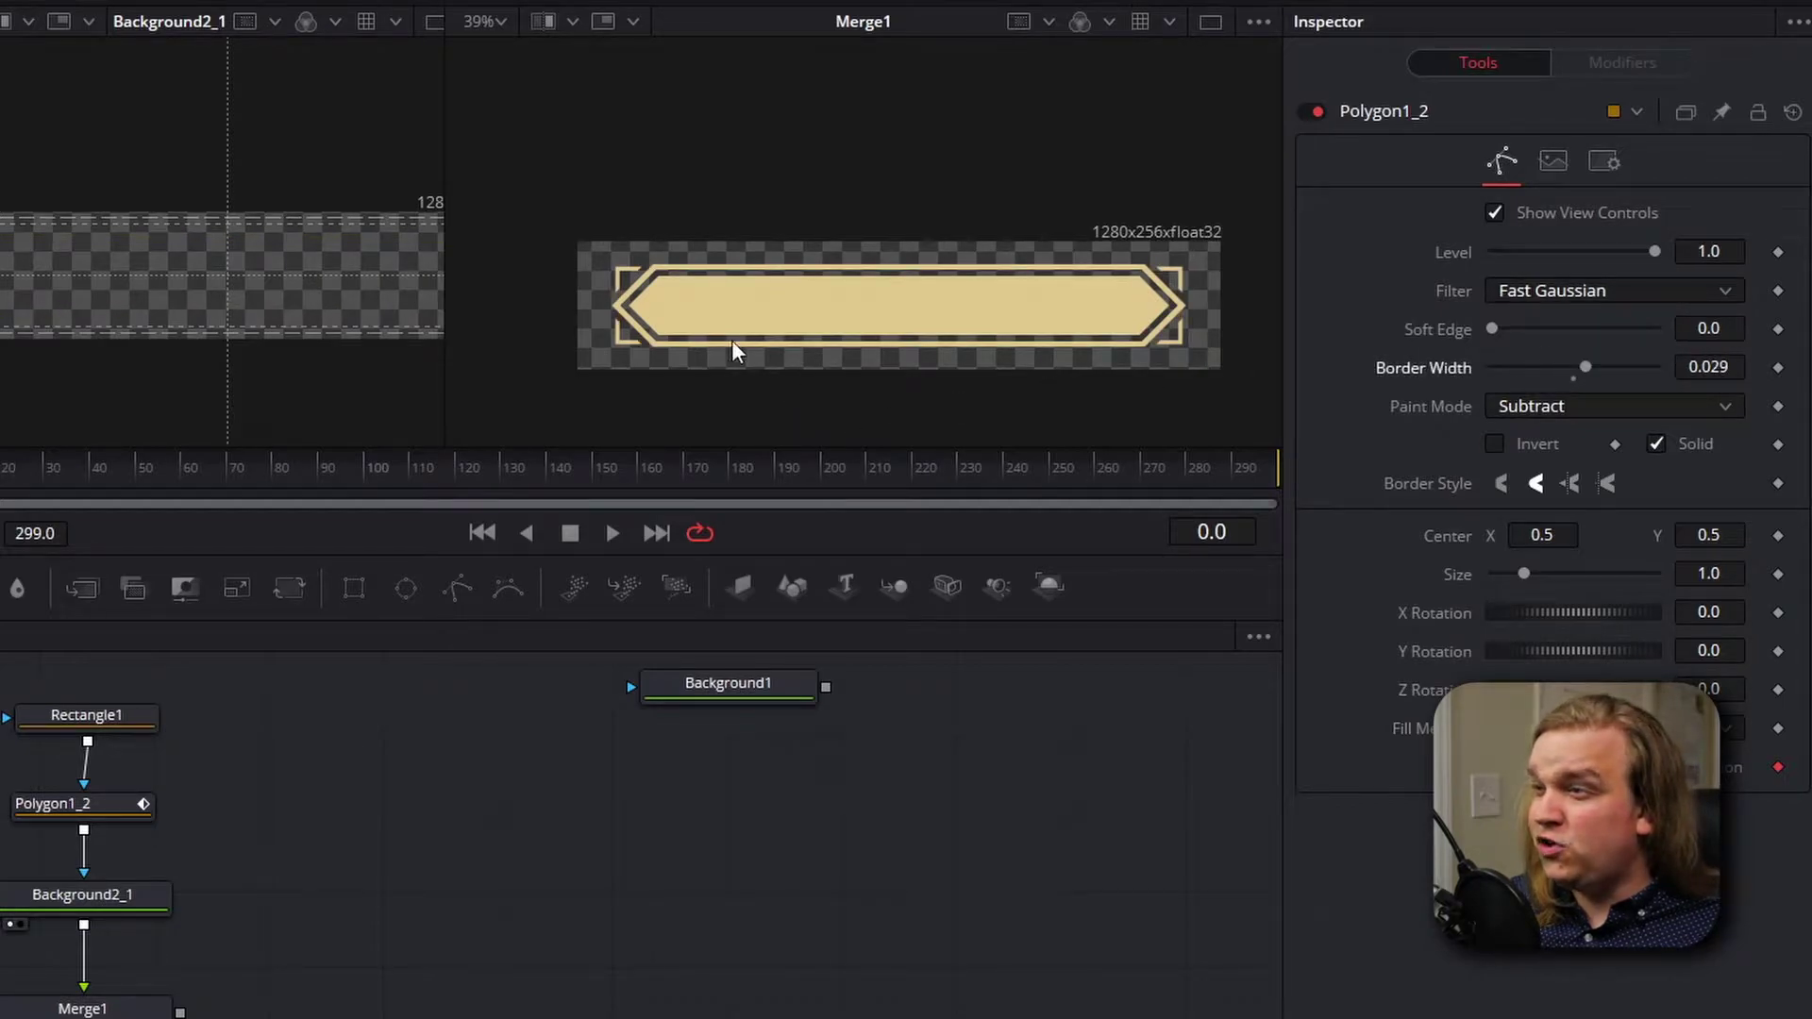
{"action": "scroll", "coordinate": [734, 351], "scroll_direction": "up", "scroll_amount": 5}
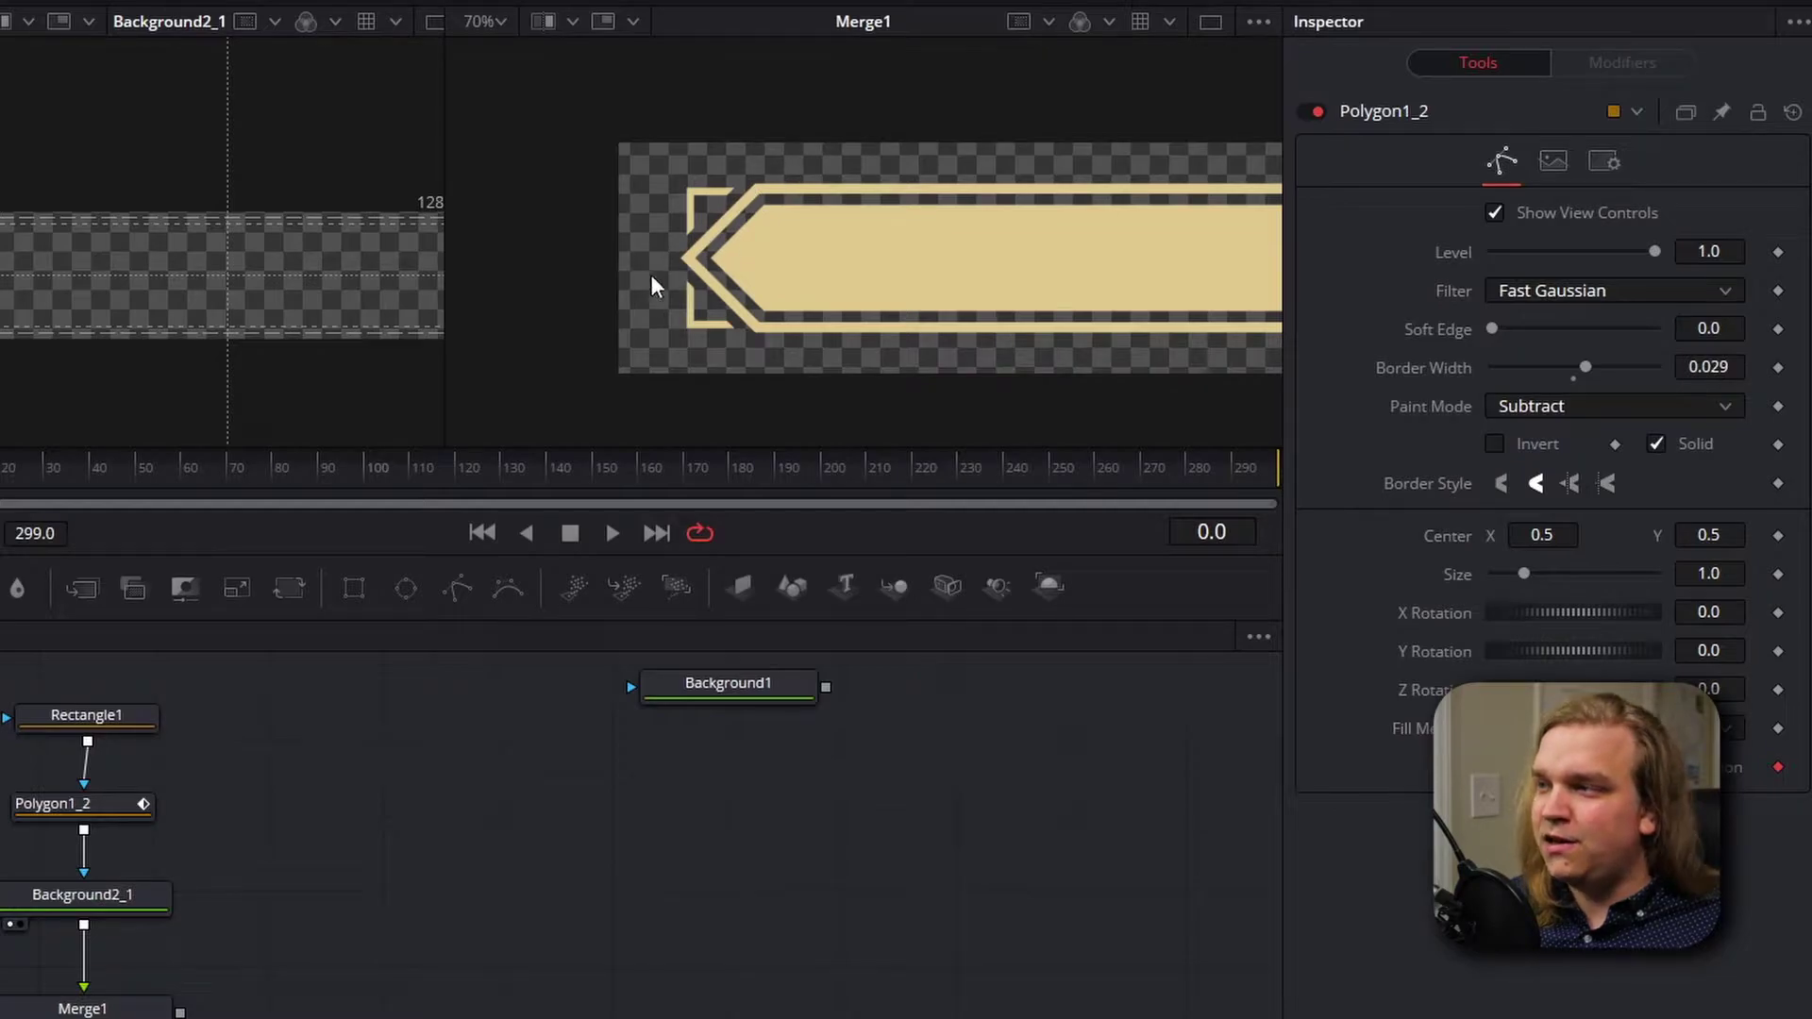
{"action": "left_click_drag", "start_coordinate": [947, 251], "coordinate": [875, 260]}
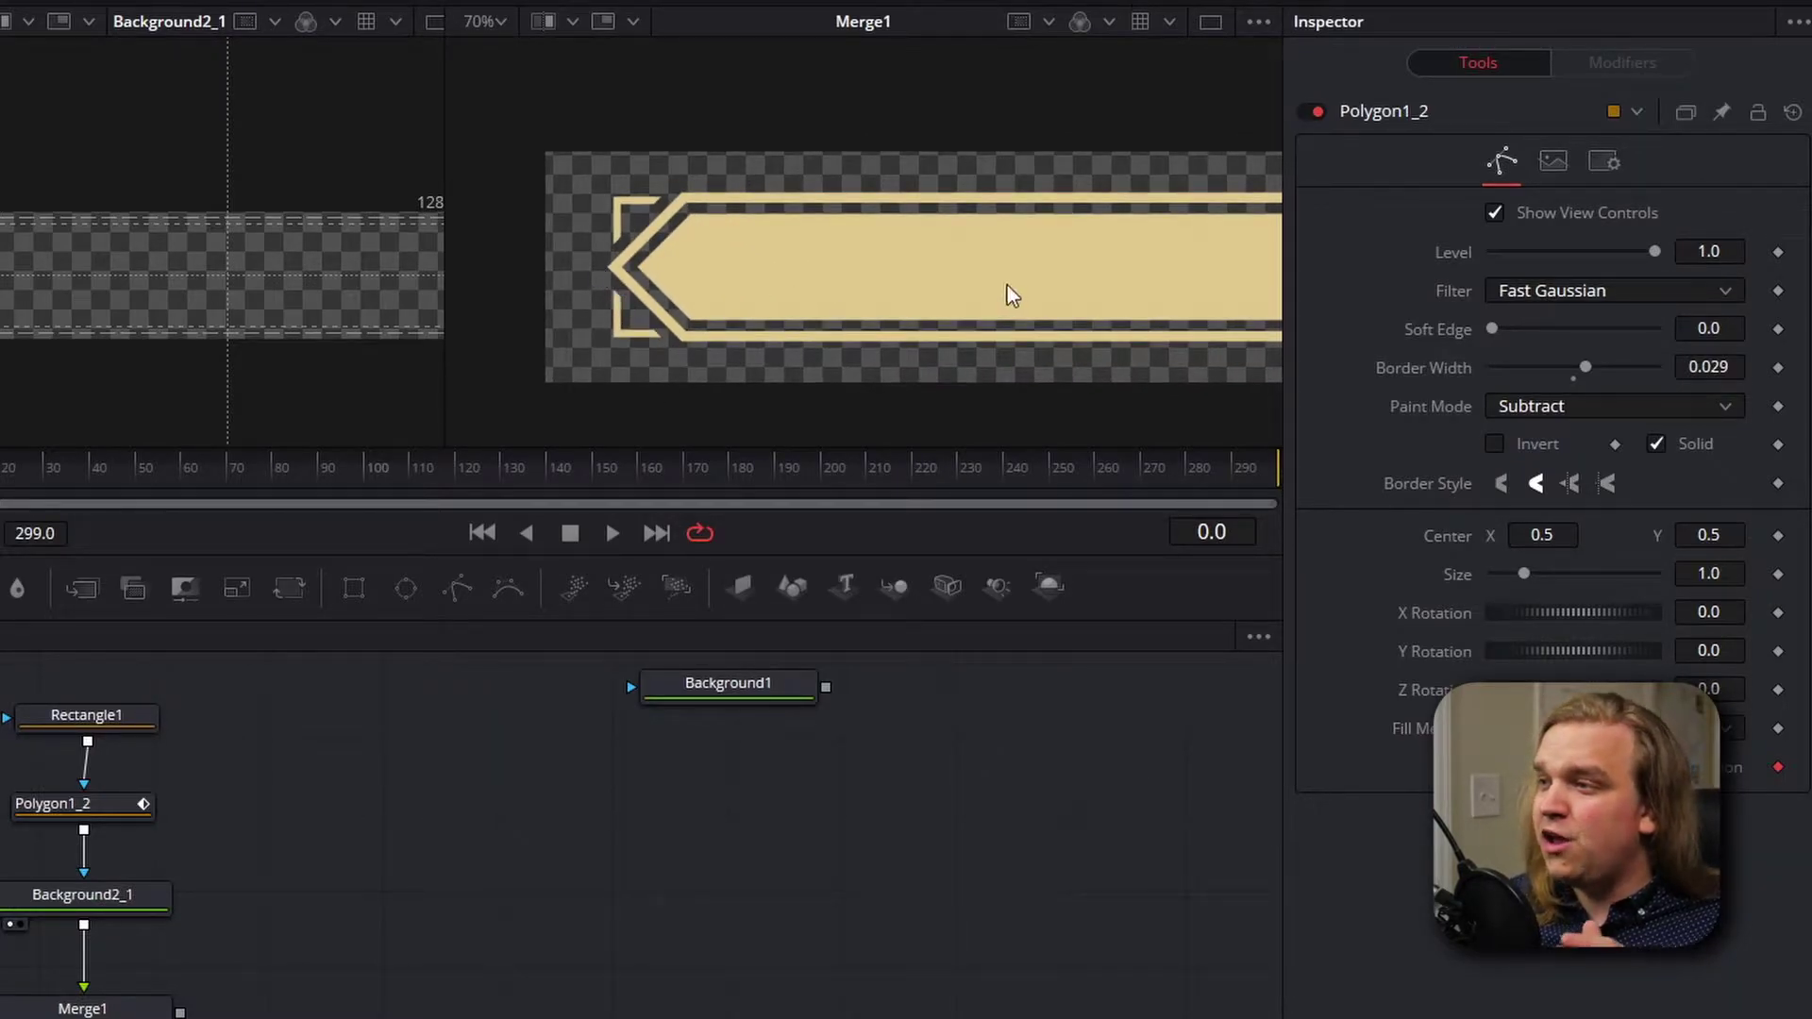
{"action": "left_click_drag", "start_coordinate": [1006, 285], "coordinate": [734, 291]}
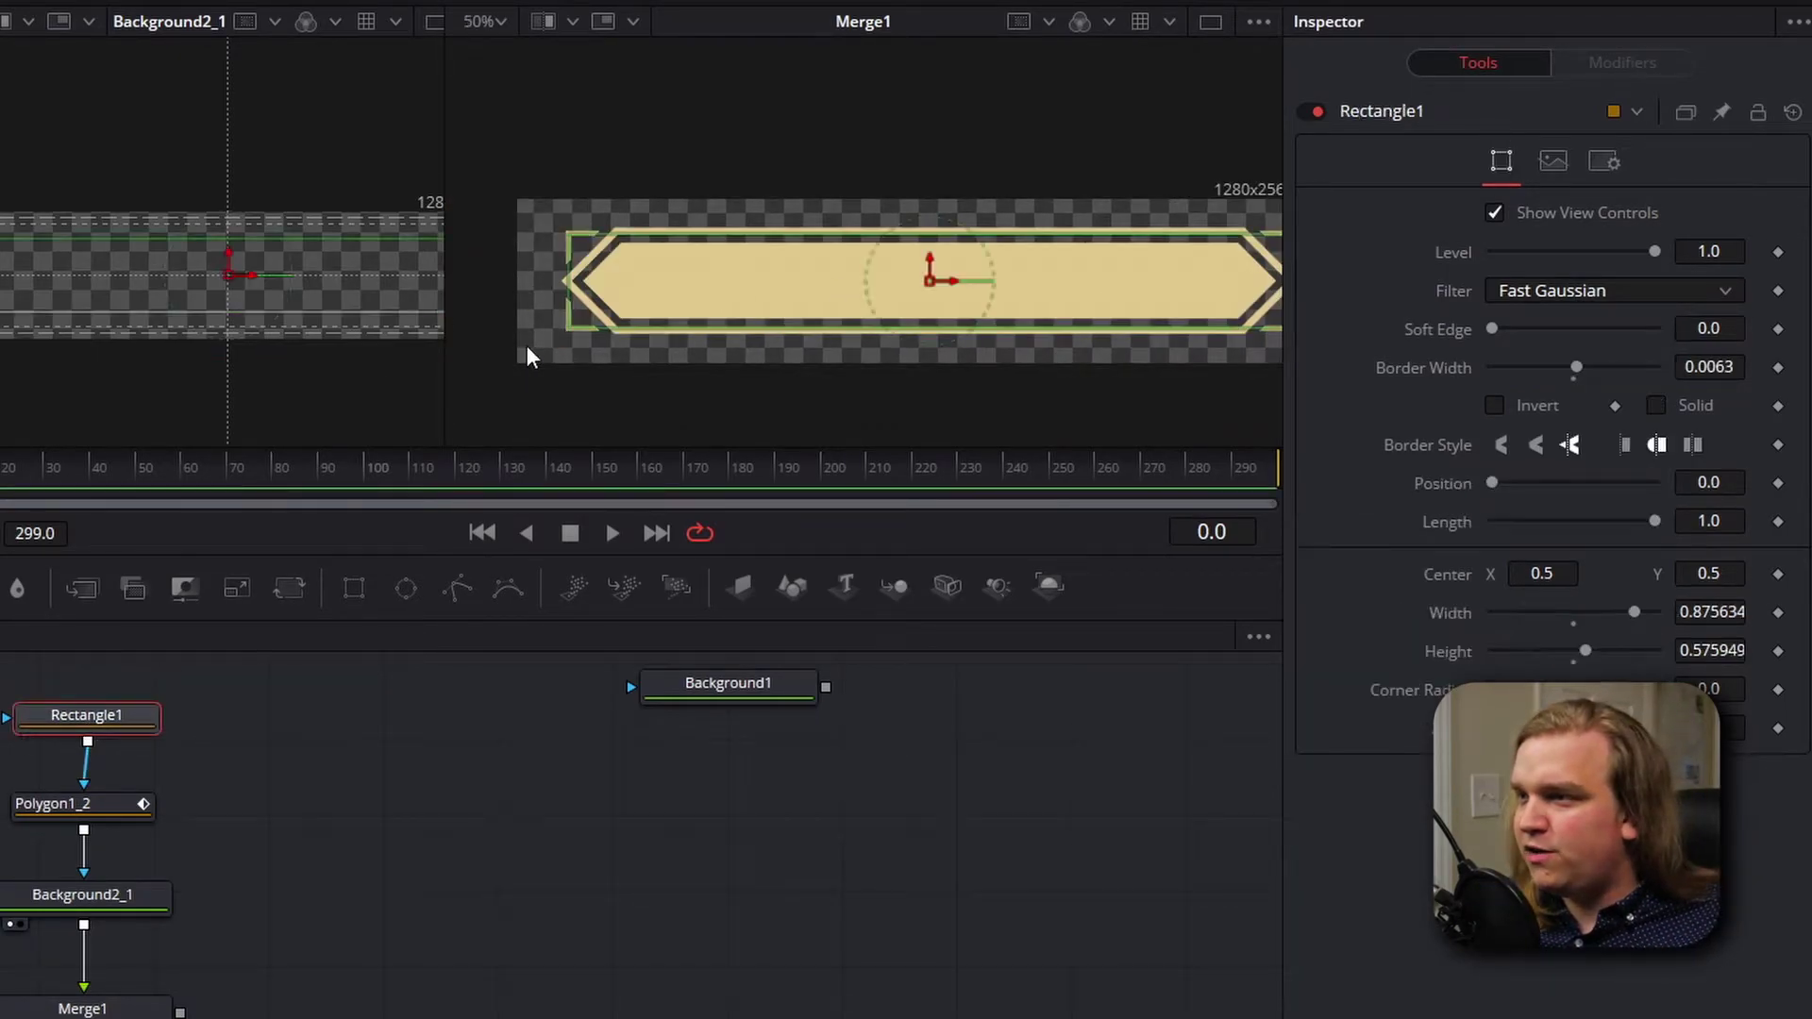
Step: Resize Rectangle1 to 0.878744 × 0.591574, move its node up and paste a copy
{"action": "left_click_drag", "start_coordinate": [569, 308], "coordinate": [614, 327]}
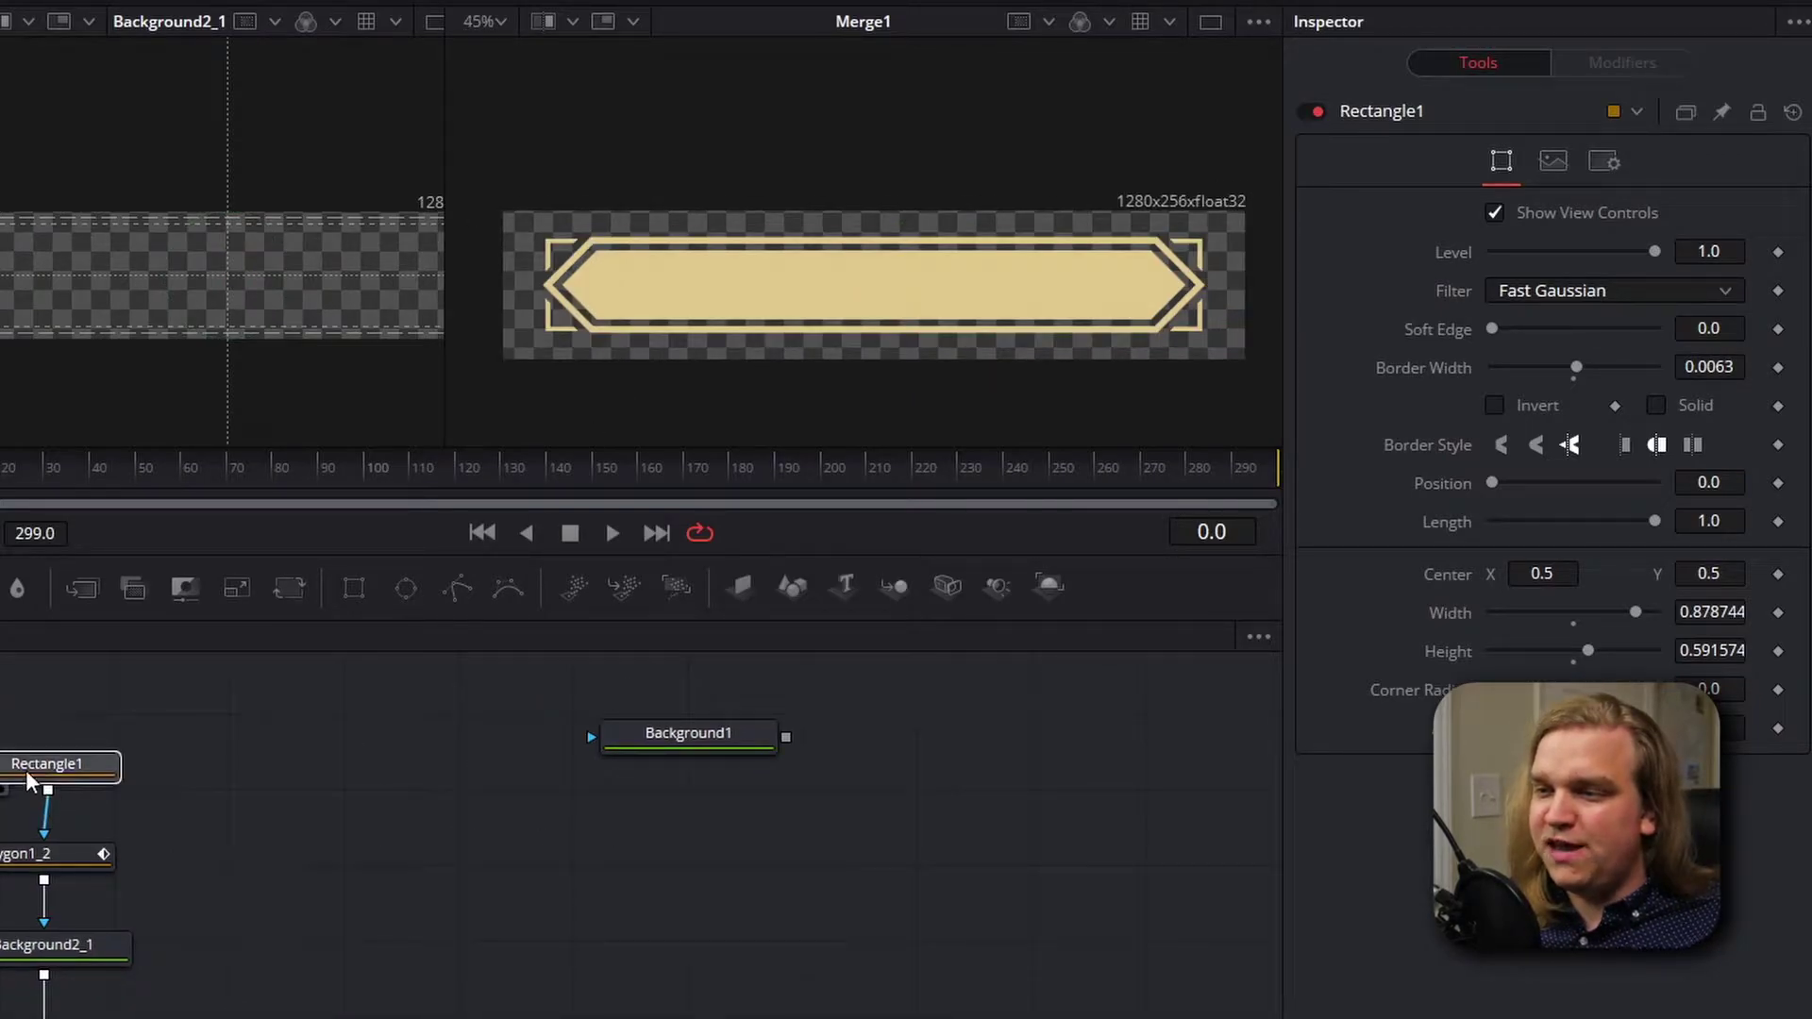
{"action": "left_click_drag", "start_coordinate": [26, 782], "coordinate": [24, 717]}
{"action": "key", "text": "ctrl+v"}
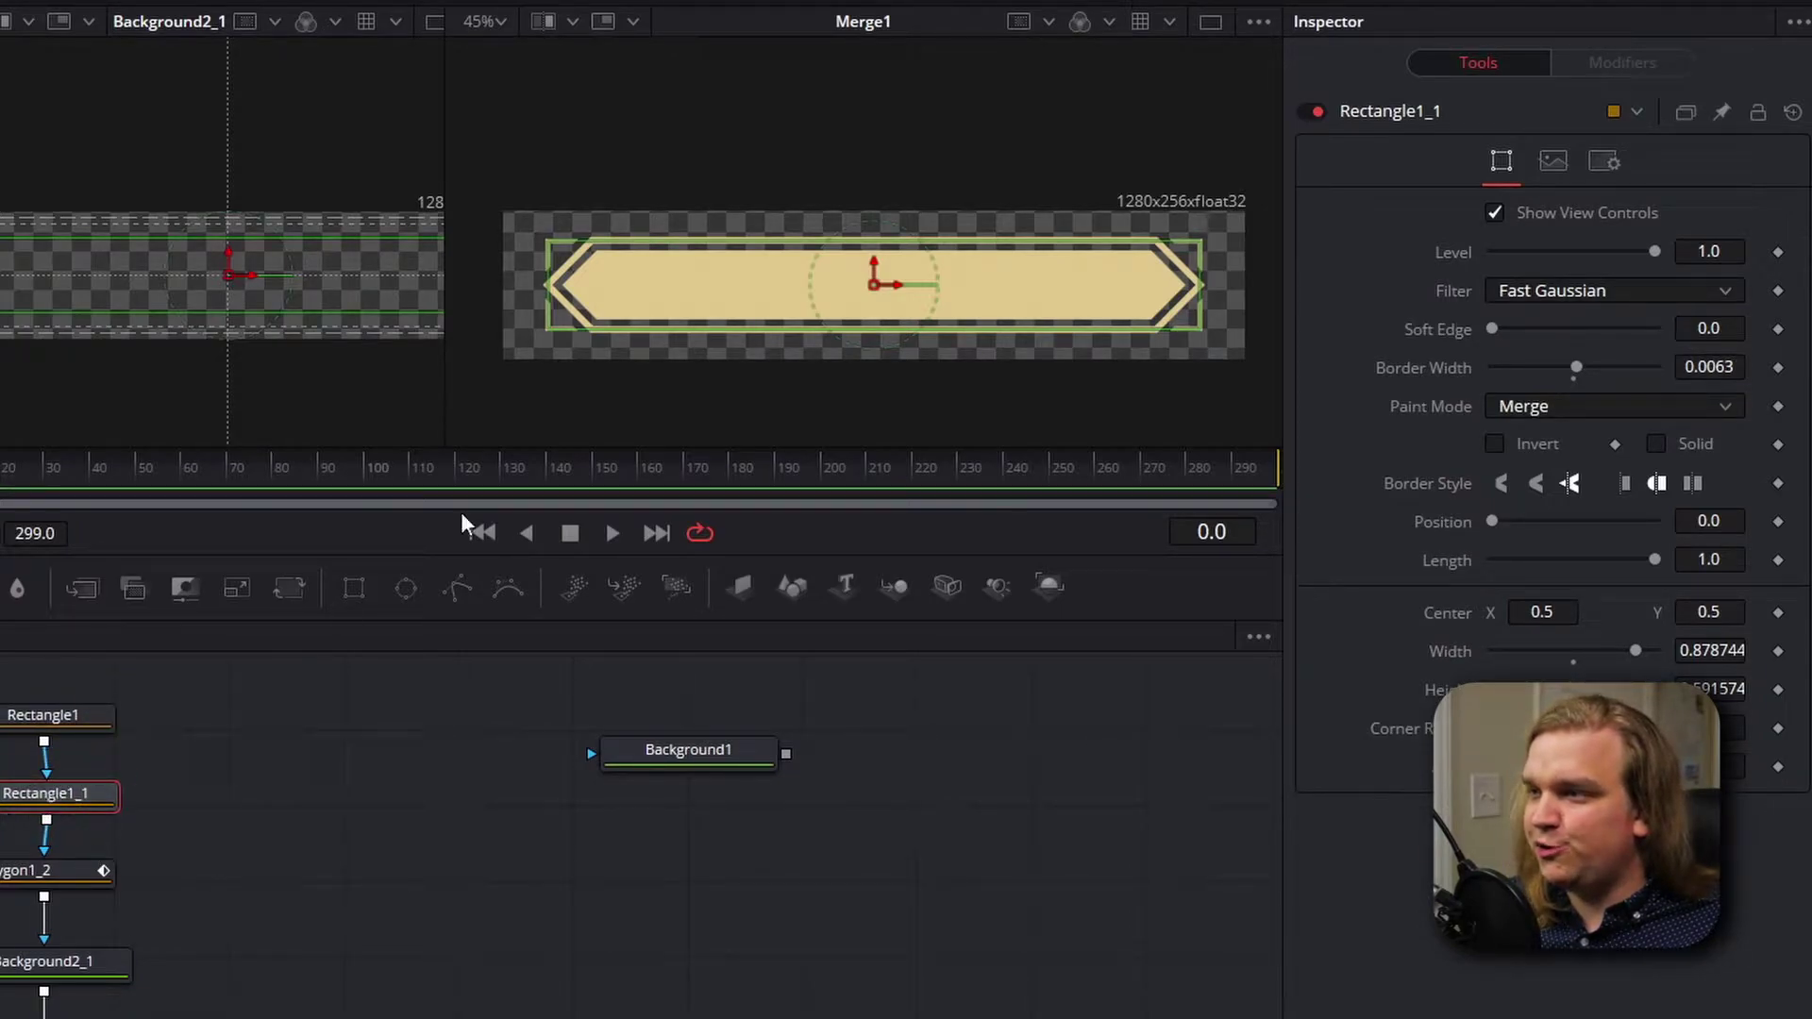
Step: Shrink Rectangle1_1 inward to about 0.854 × 0.471 and set its Border Width to 0.0111
{"action": "left_click_drag", "start_coordinate": [550, 304], "coordinate": [578, 248]}
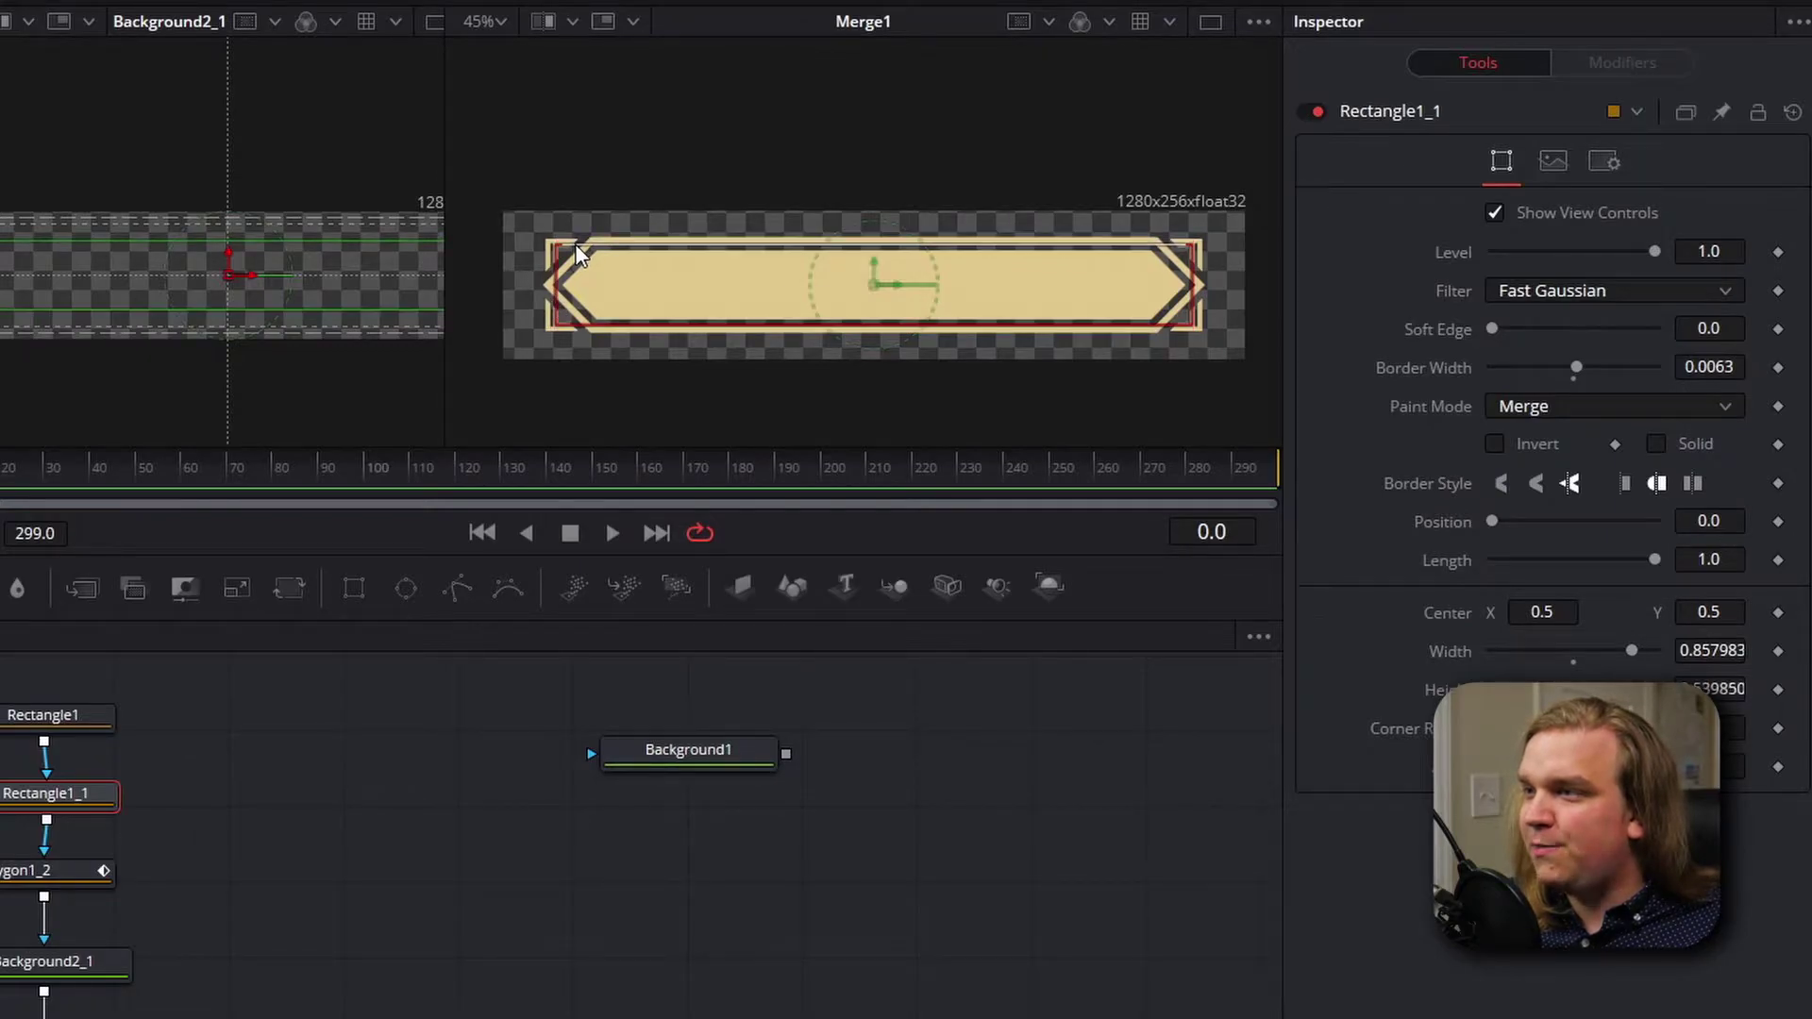
{"action": "left_click_drag", "start_coordinate": [579, 247], "coordinate": [578, 249]}
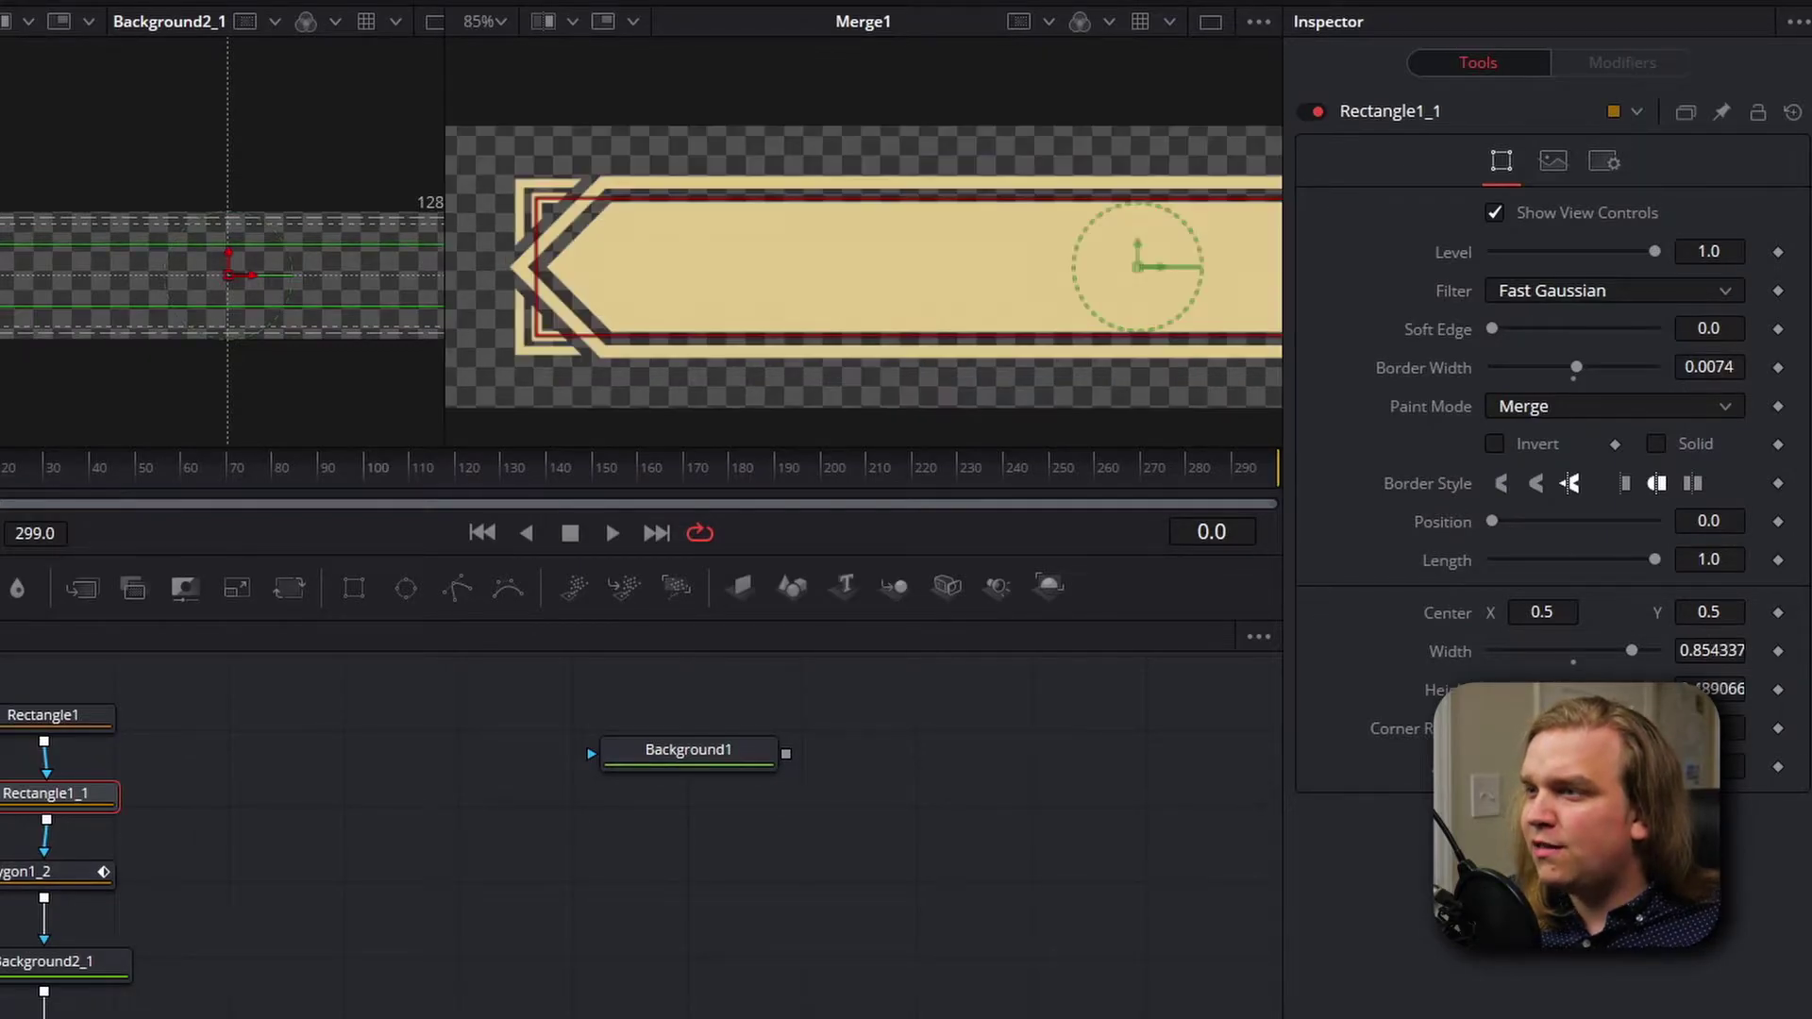
{"action": "left_click_drag", "start_coordinate": [1708, 367], "coordinate": [1719, 367]}
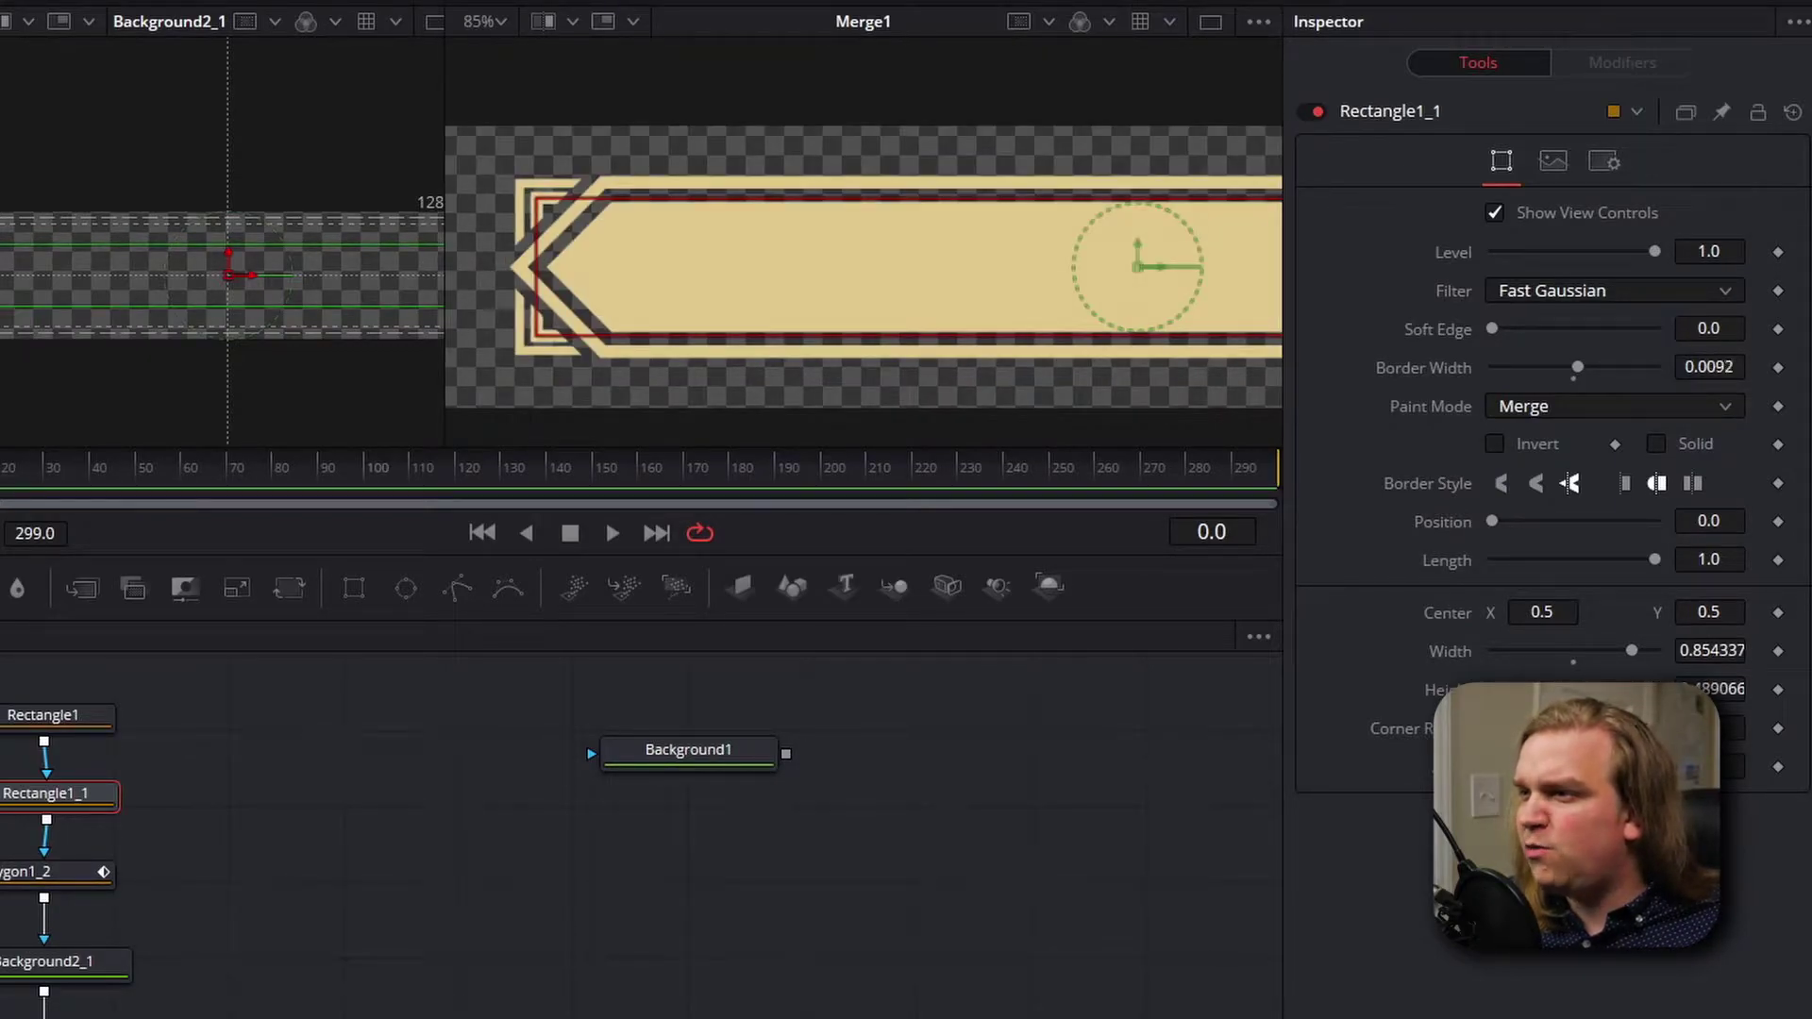
{"action": "left_click_drag", "start_coordinate": [1742, 367], "coordinate": [1744, 367]}
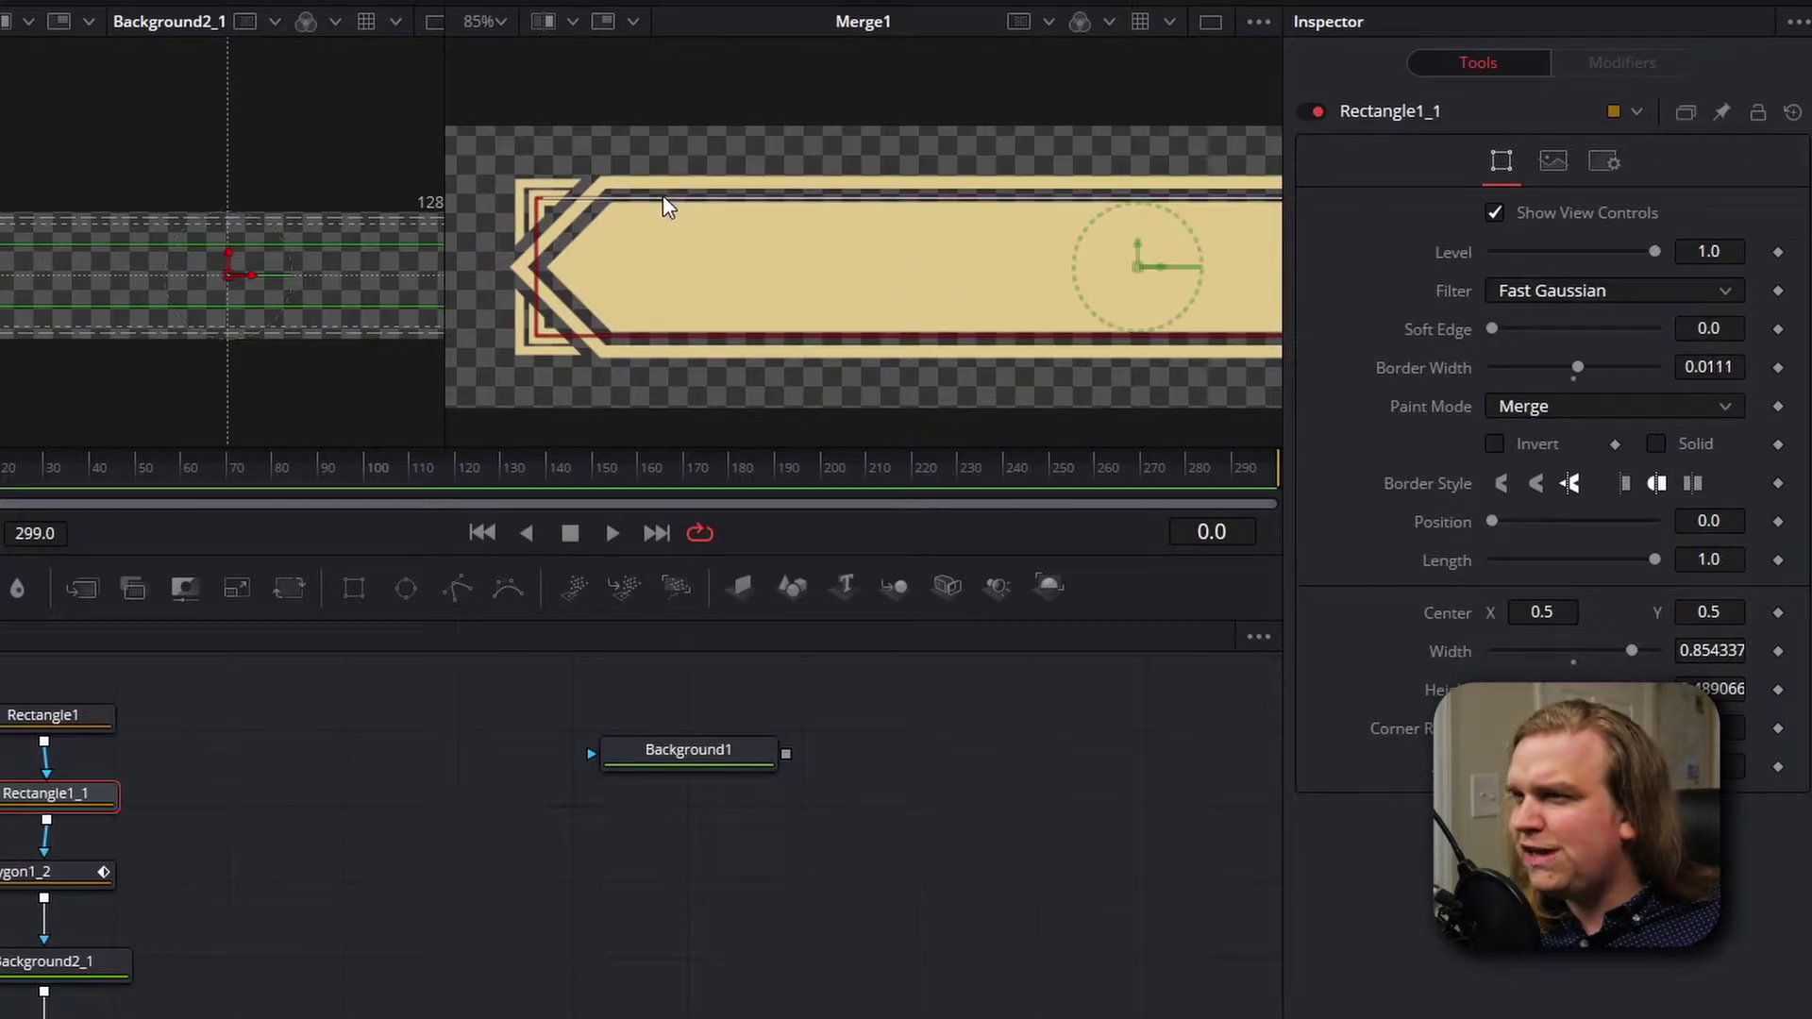
{"action": "left_click_drag", "start_coordinate": [663, 197], "coordinate": [663, 200]}
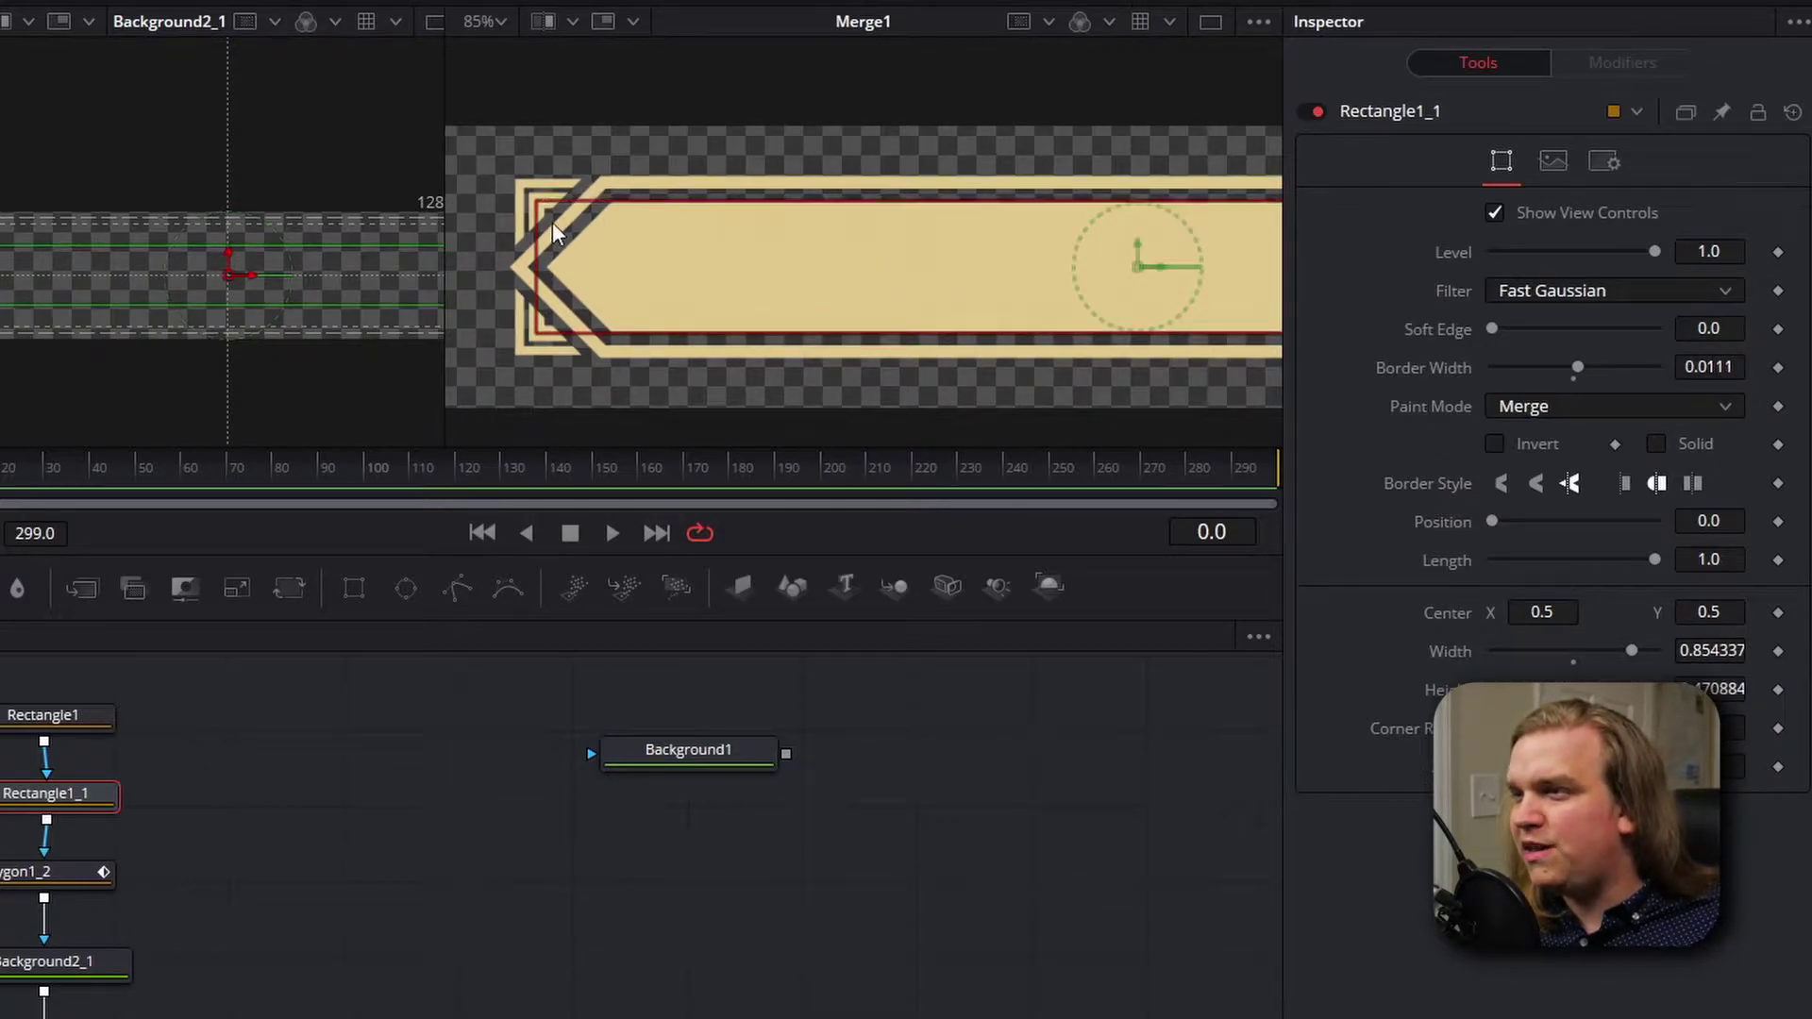
Step: Zoom and recentre the viewer so the whole banner fits in view
{"action": "scroll", "coordinate": [553, 236], "scroll_direction": "up", "scroll_amount": 4}
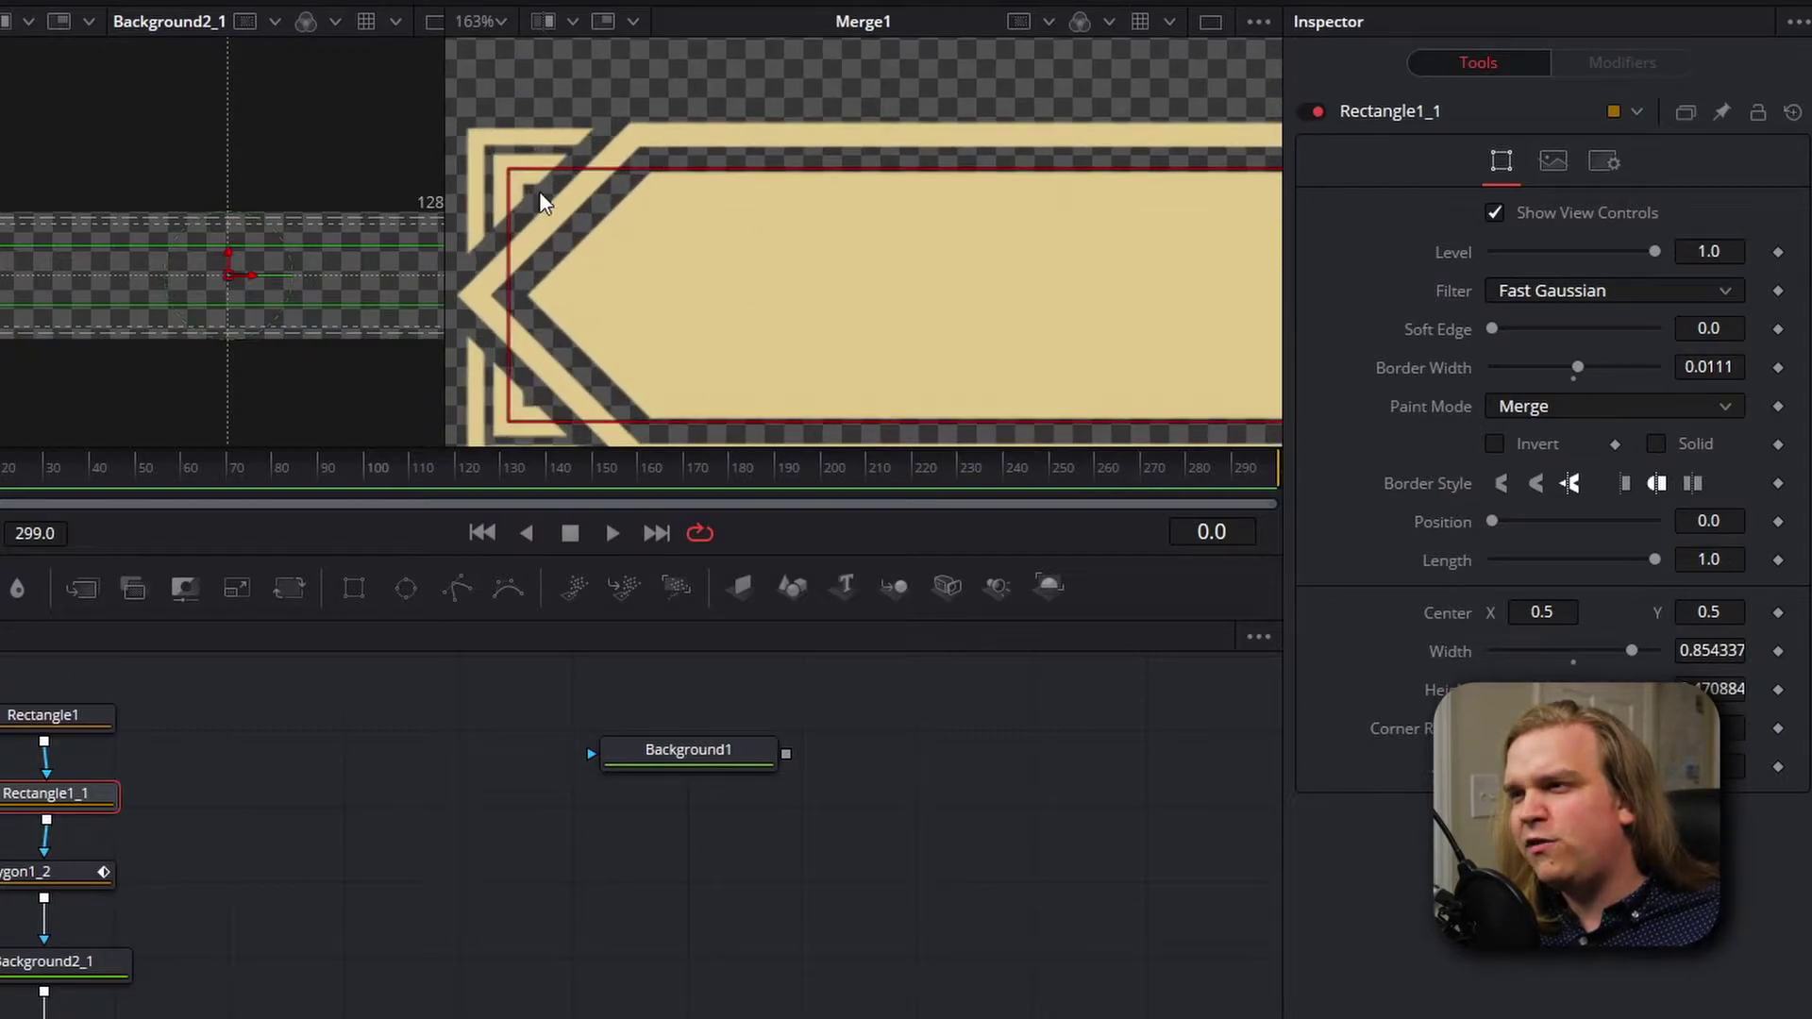
{"action": "scroll", "coordinate": [923, 293], "scroll_direction": "down", "scroll_amount": 3}
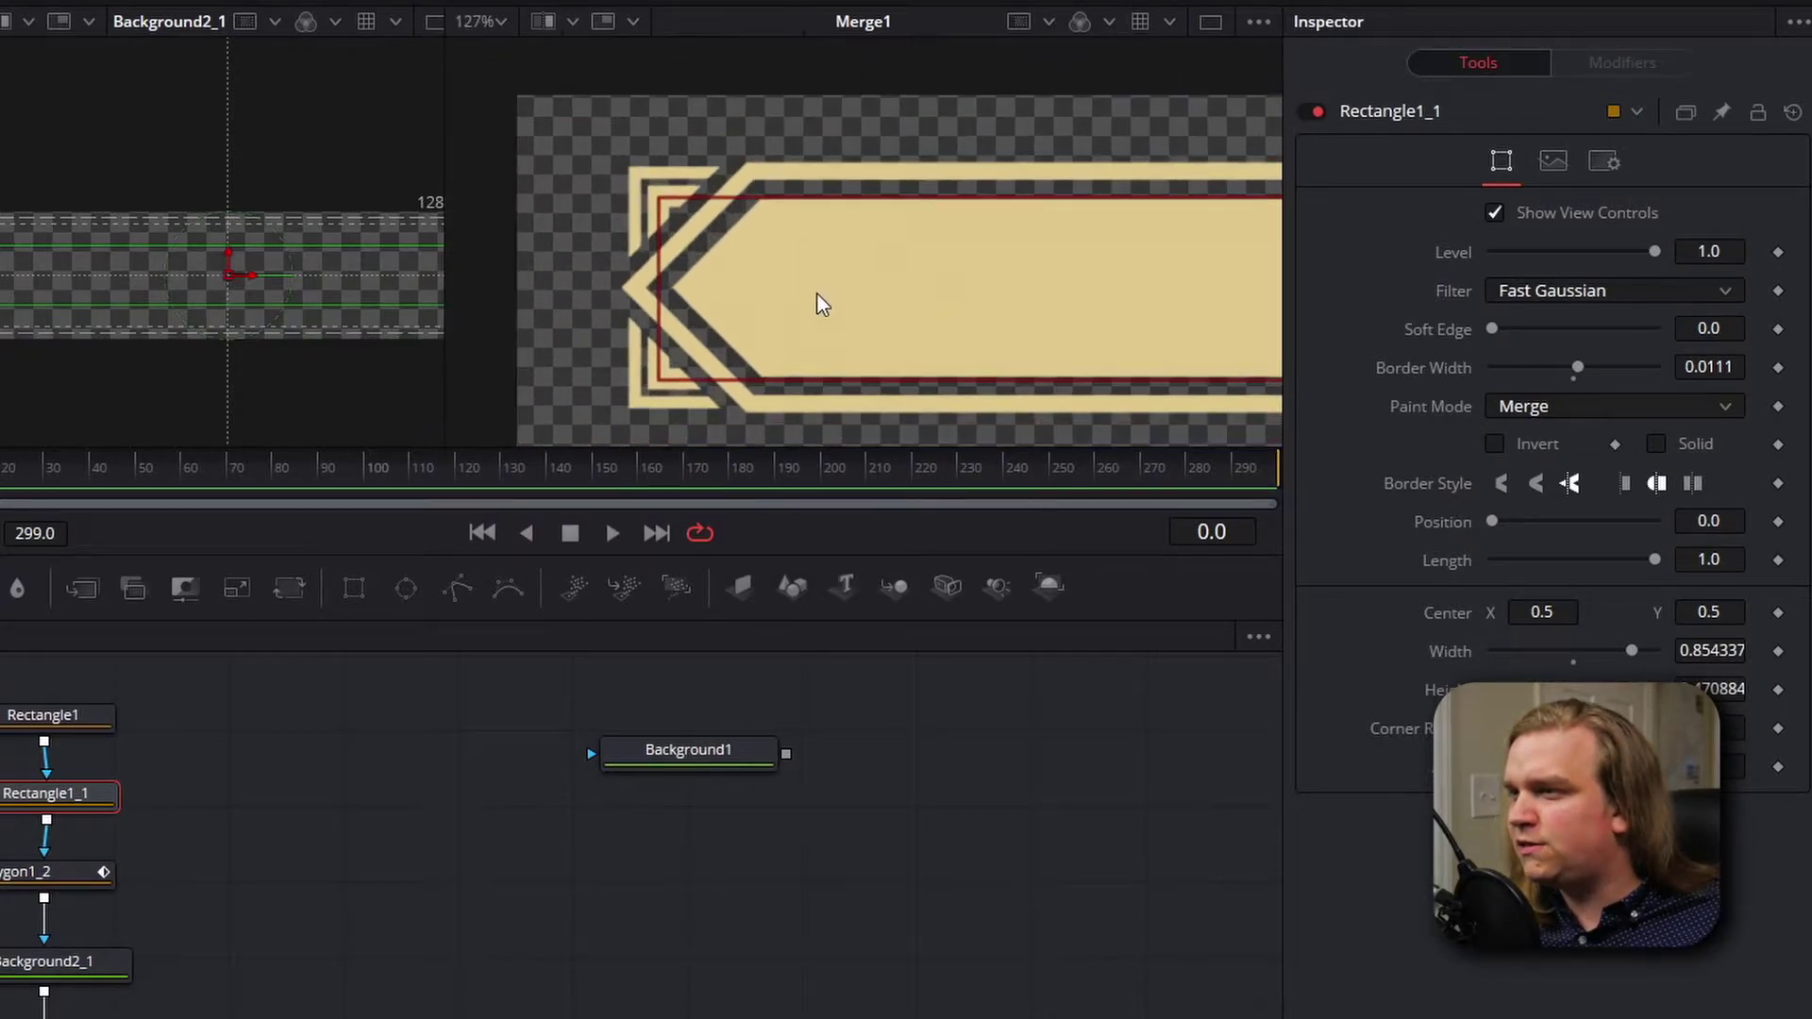
{"action": "scroll", "coordinate": [910, 311], "scroll_direction": "down", "scroll_amount": 3}
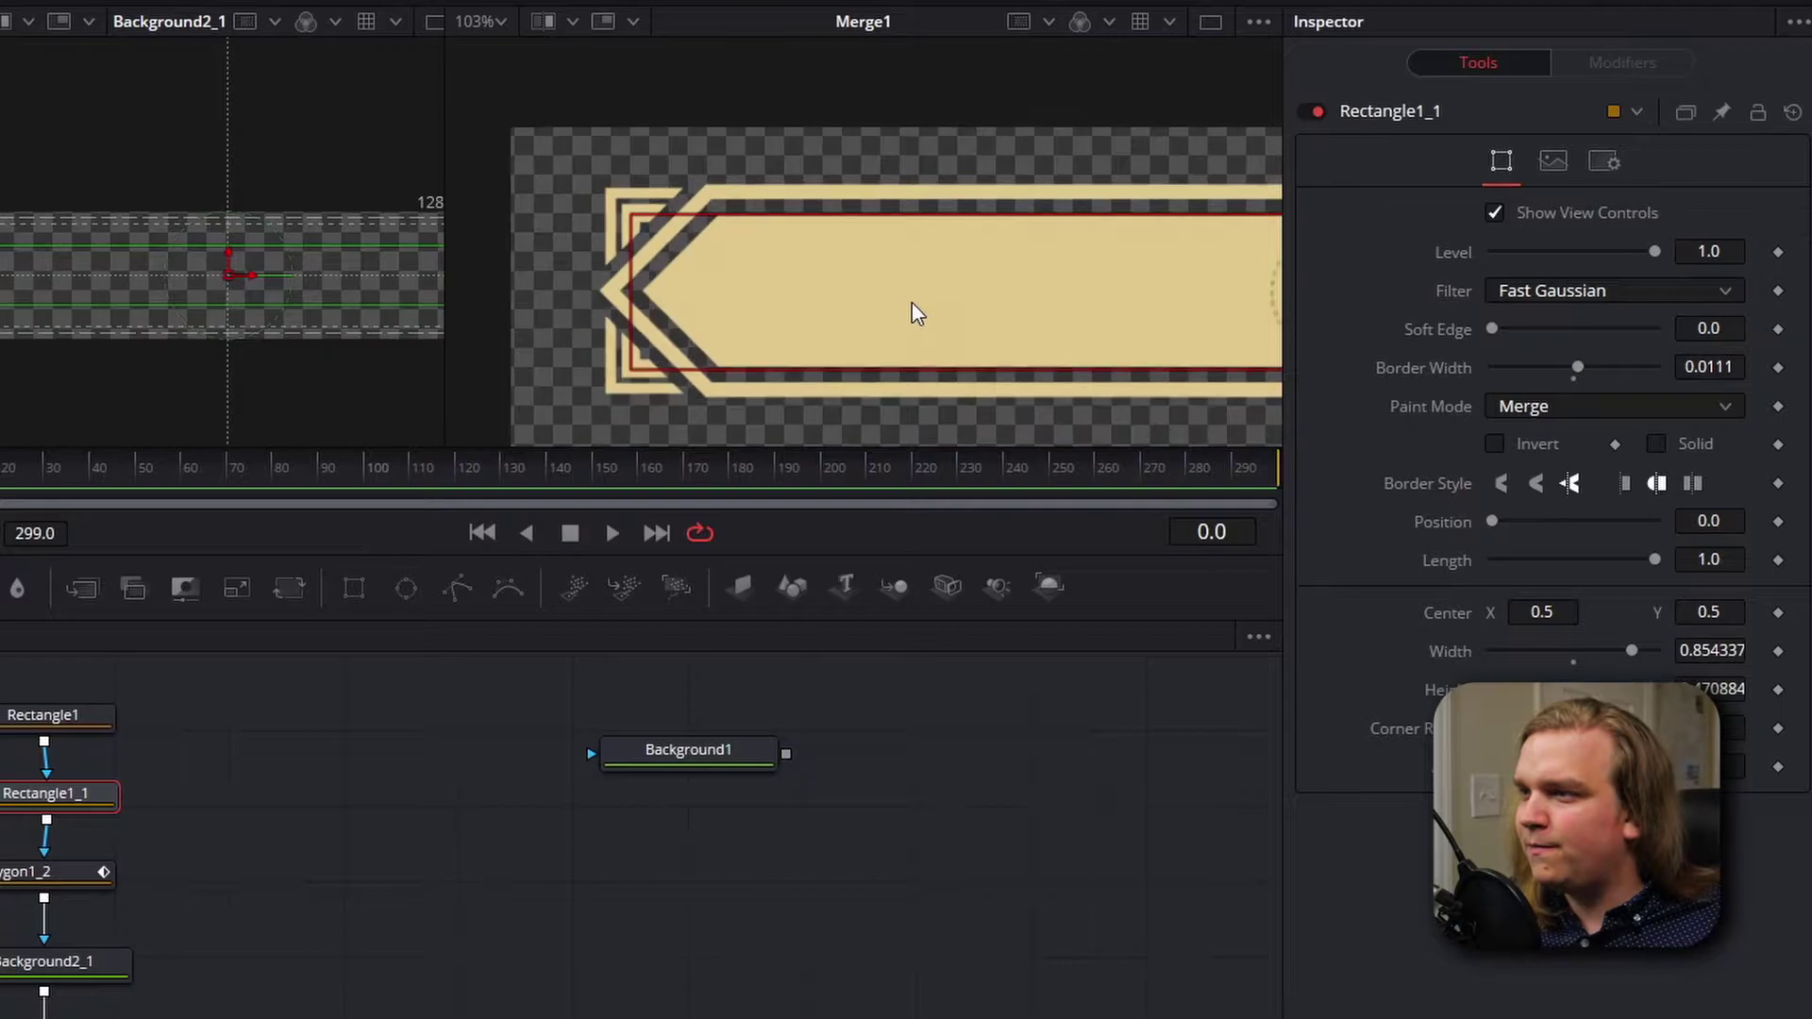
{"action": "scroll", "coordinate": [569, 198], "scroll_direction": "down", "scroll_amount": 5}
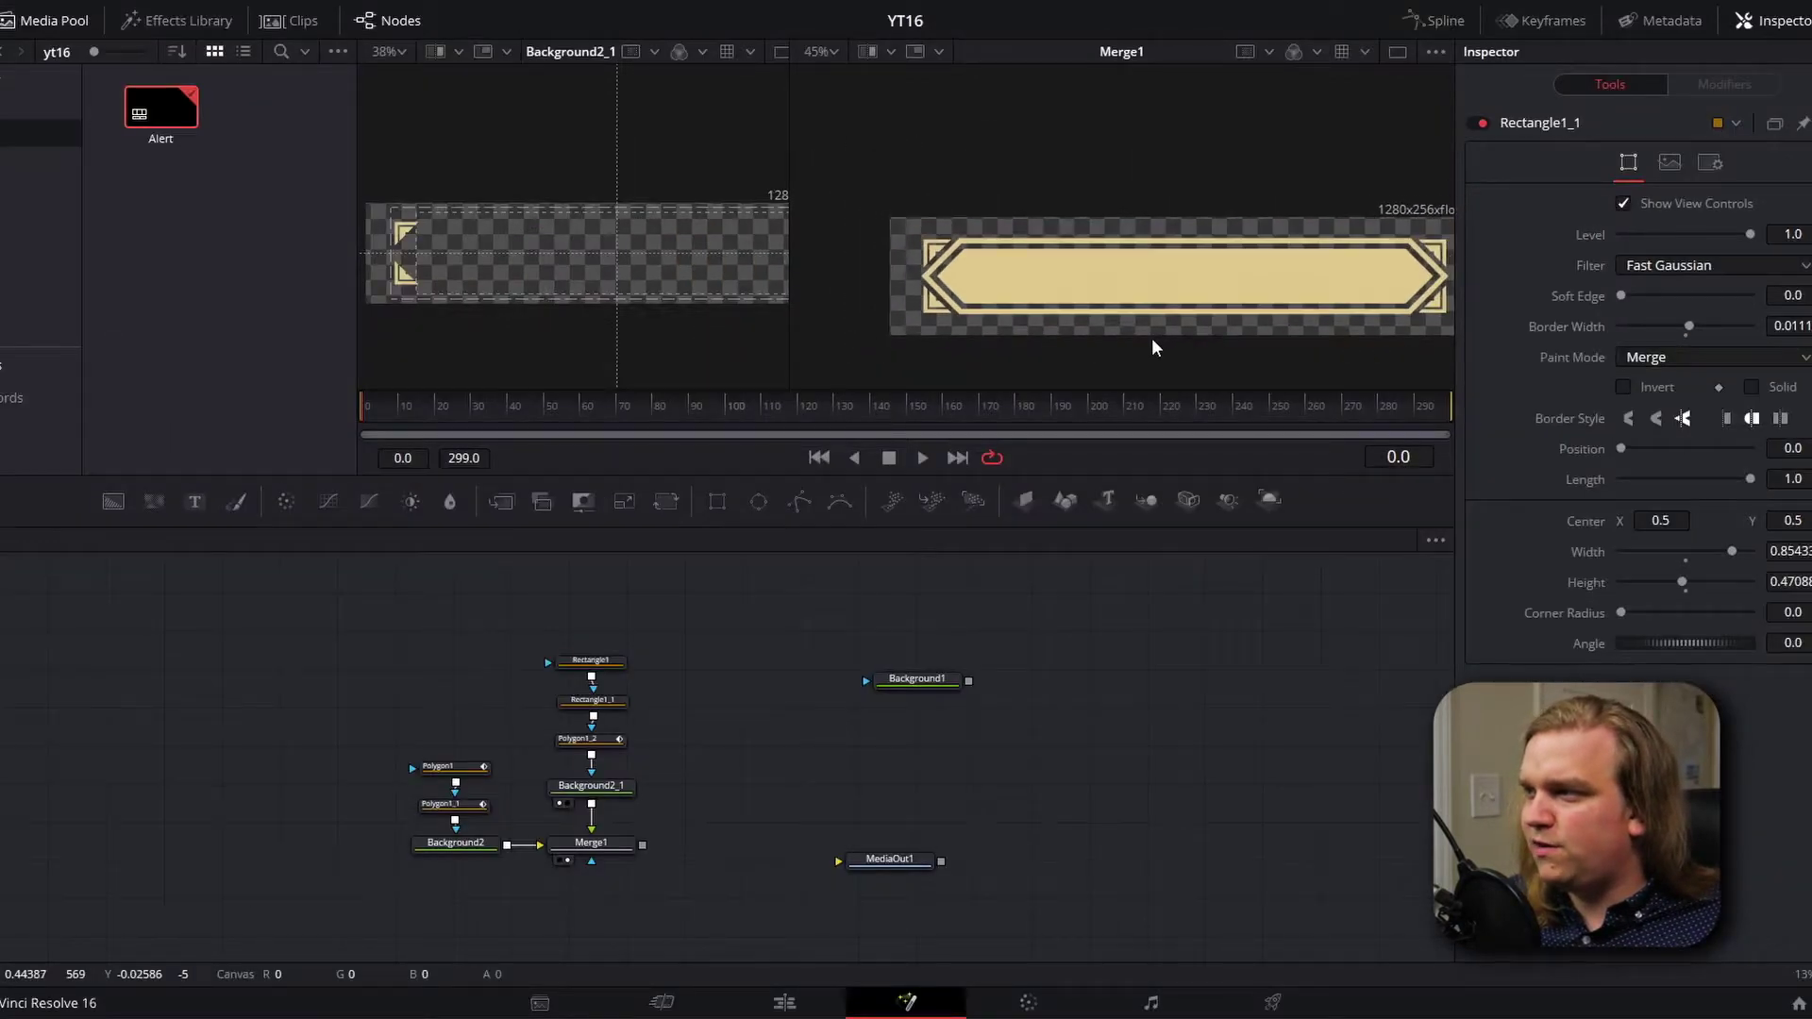
{"action": "scroll", "coordinate": [1152, 339], "scroll_direction": "down", "scroll_amount": 1}
{"action": "scroll", "coordinate": [1153, 341], "scroll_direction": "up", "scroll_amount": 2}
{"action": "left_click_drag", "start_coordinate": [1173, 284], "coordinate": [1100, 226]}
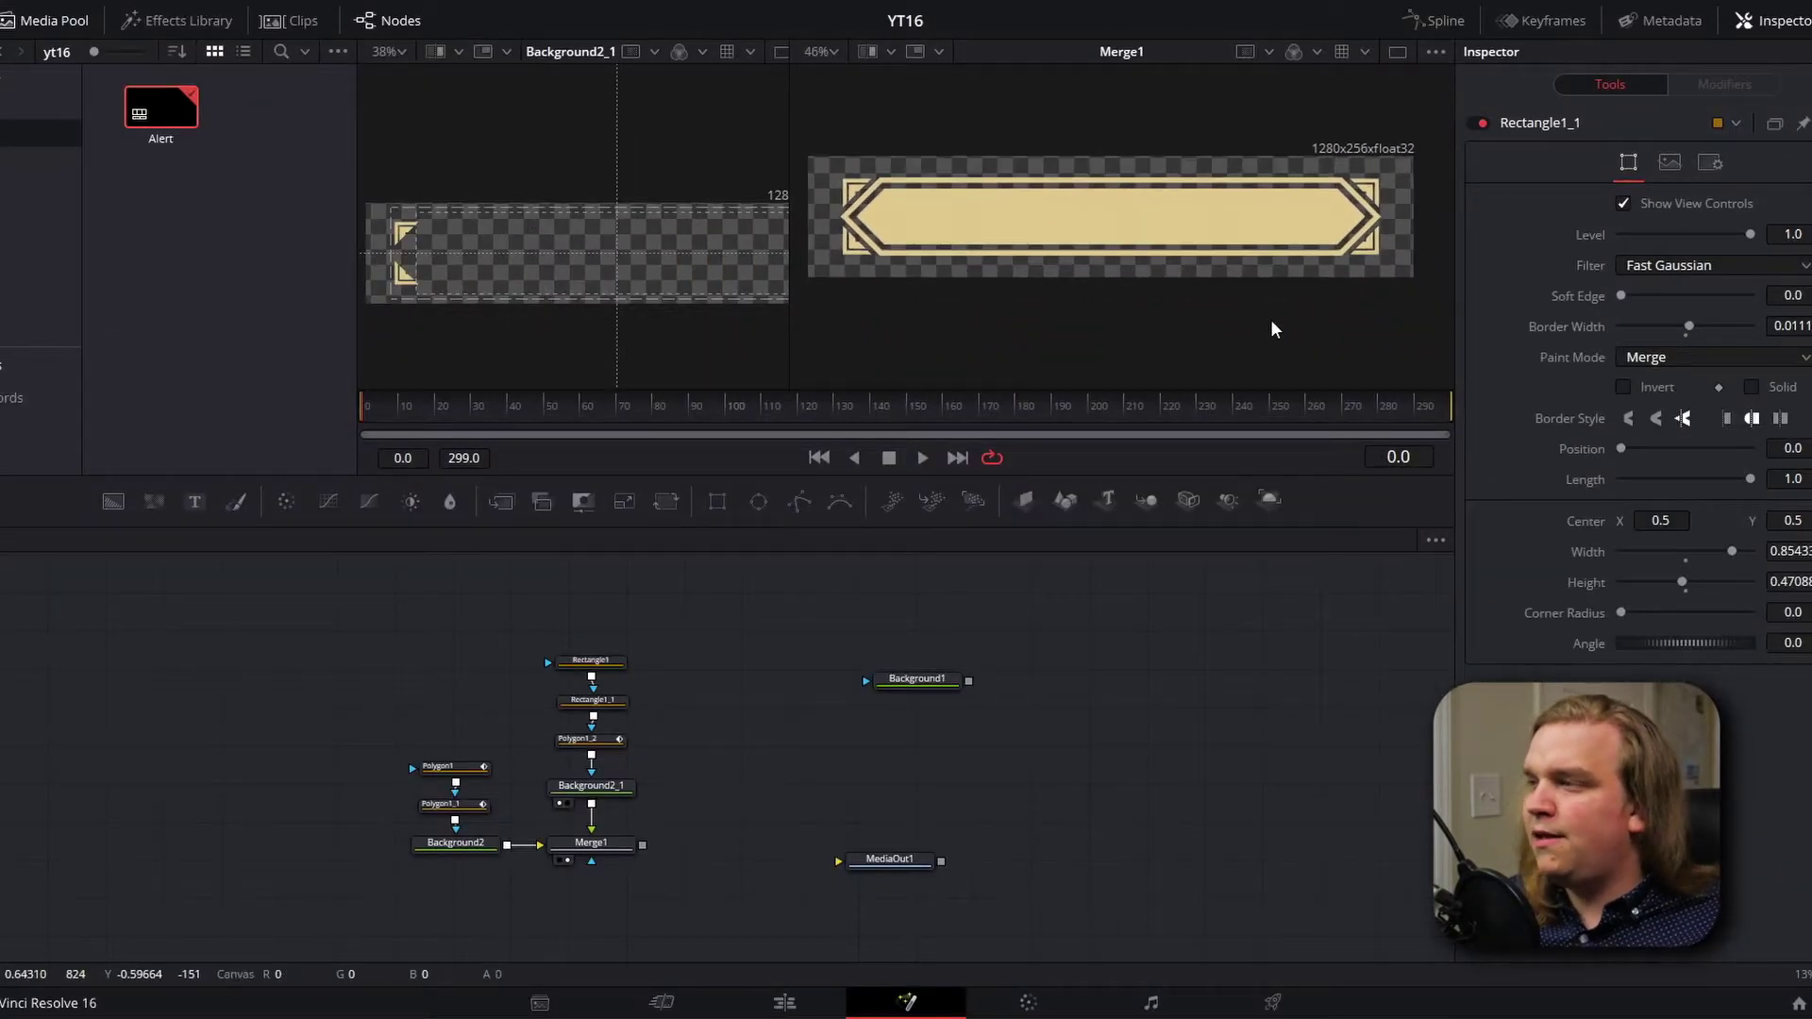
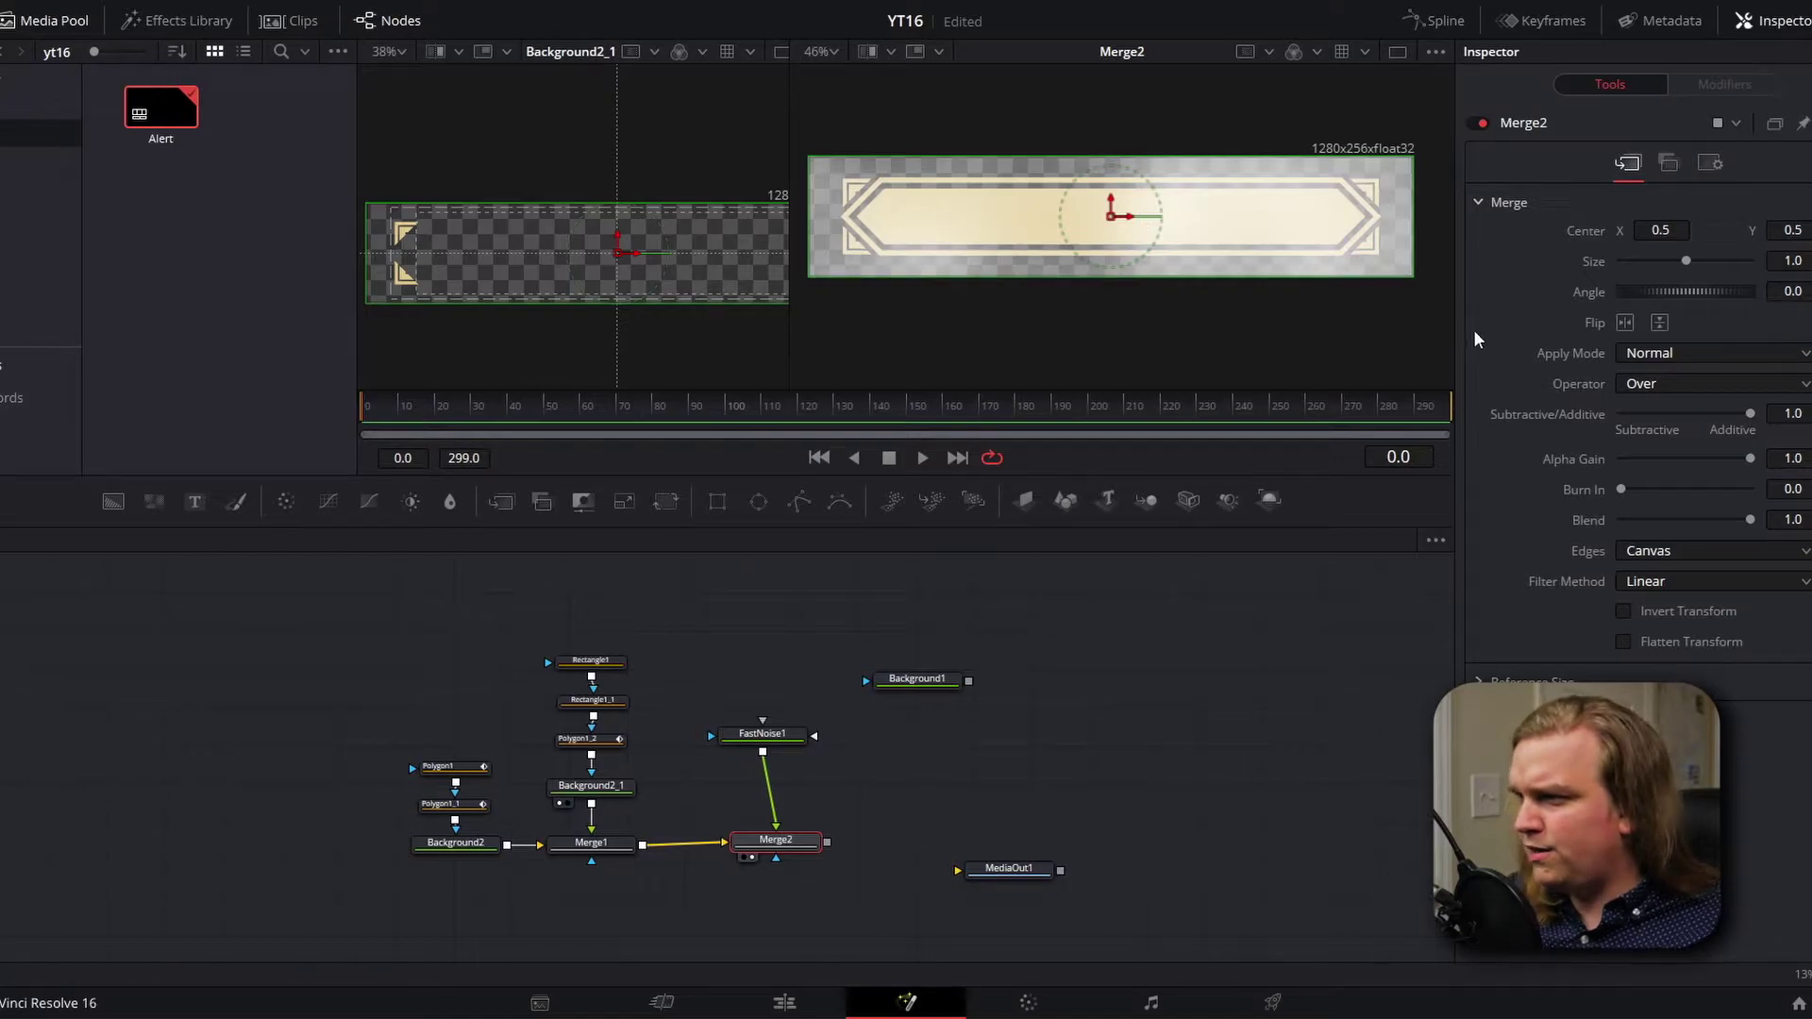
Step: Raise FastNoise1's contrast to 1.95 and enlarge the noise scale
{"action": "left_click", "coordinate": [821, 779]}
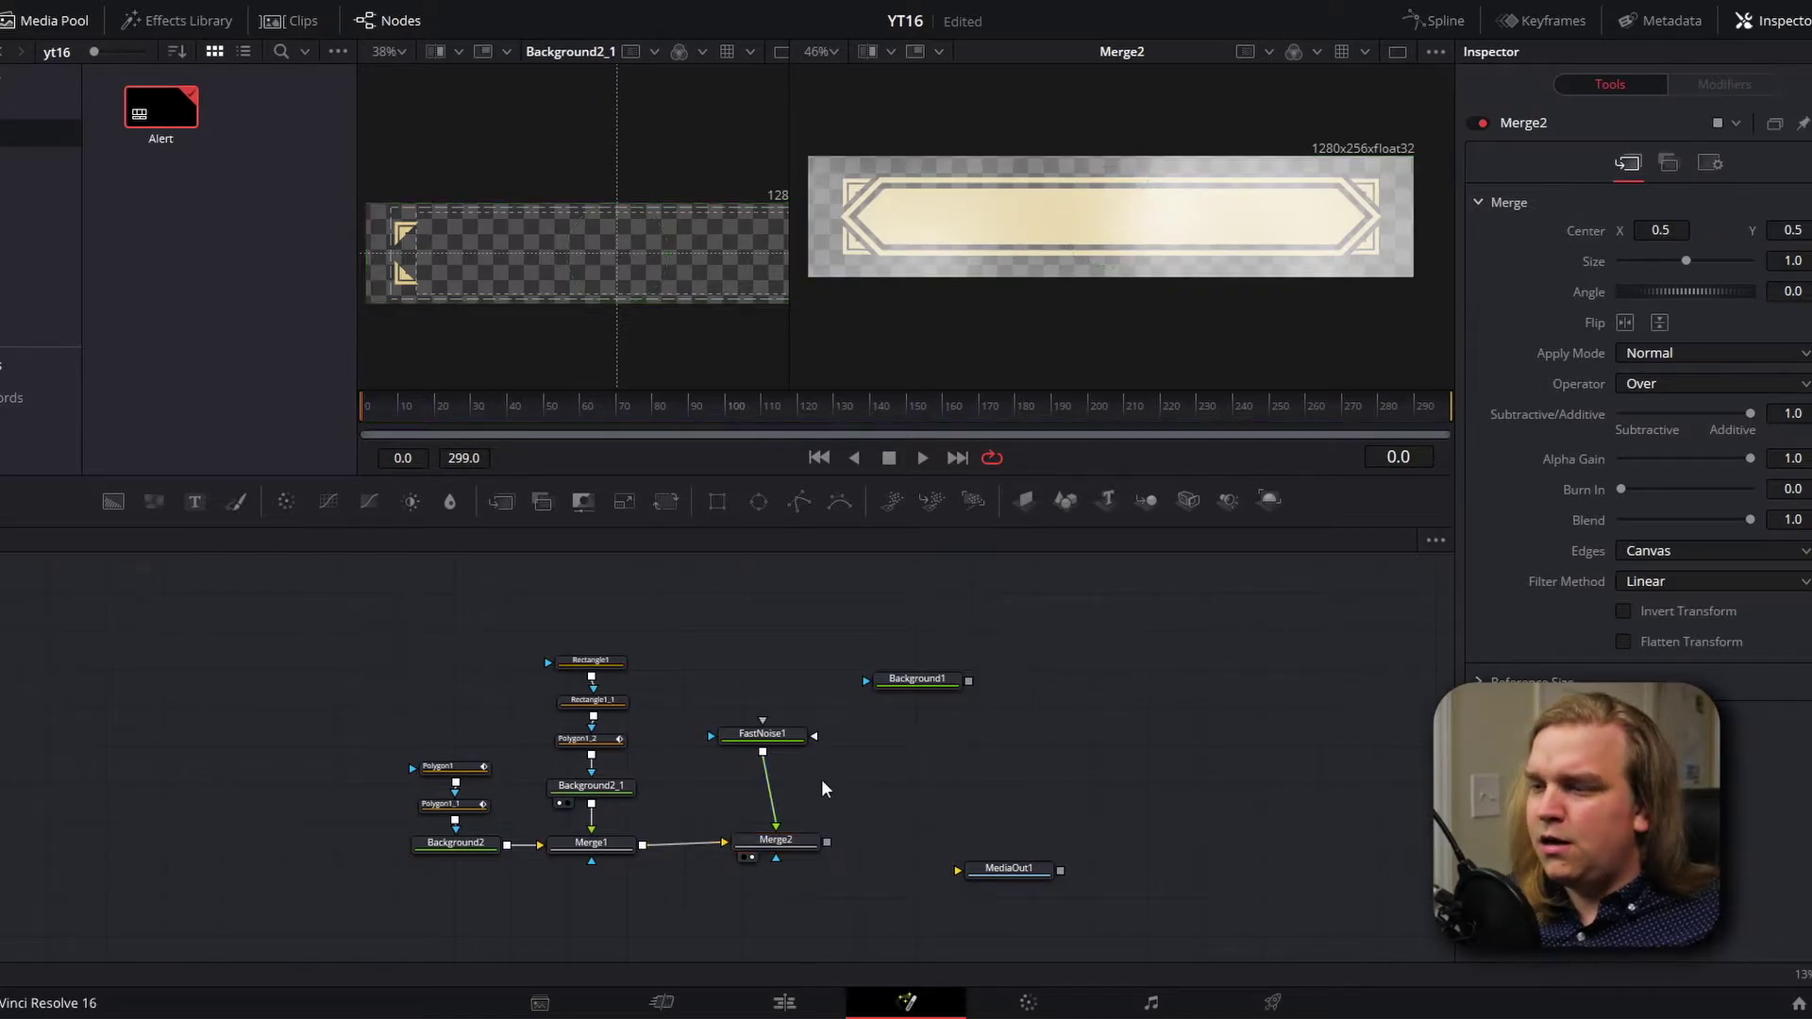
{"action": "left_click", "coordinate": [751, 733]}
{"action": "left_click_drag", "start_coordinate": [1687, 355], "coordinate": [1701, 354]}
{"action": "left_click_drag", "start_coordinate": [1638, 445], "coordinate": [1648, 442]}
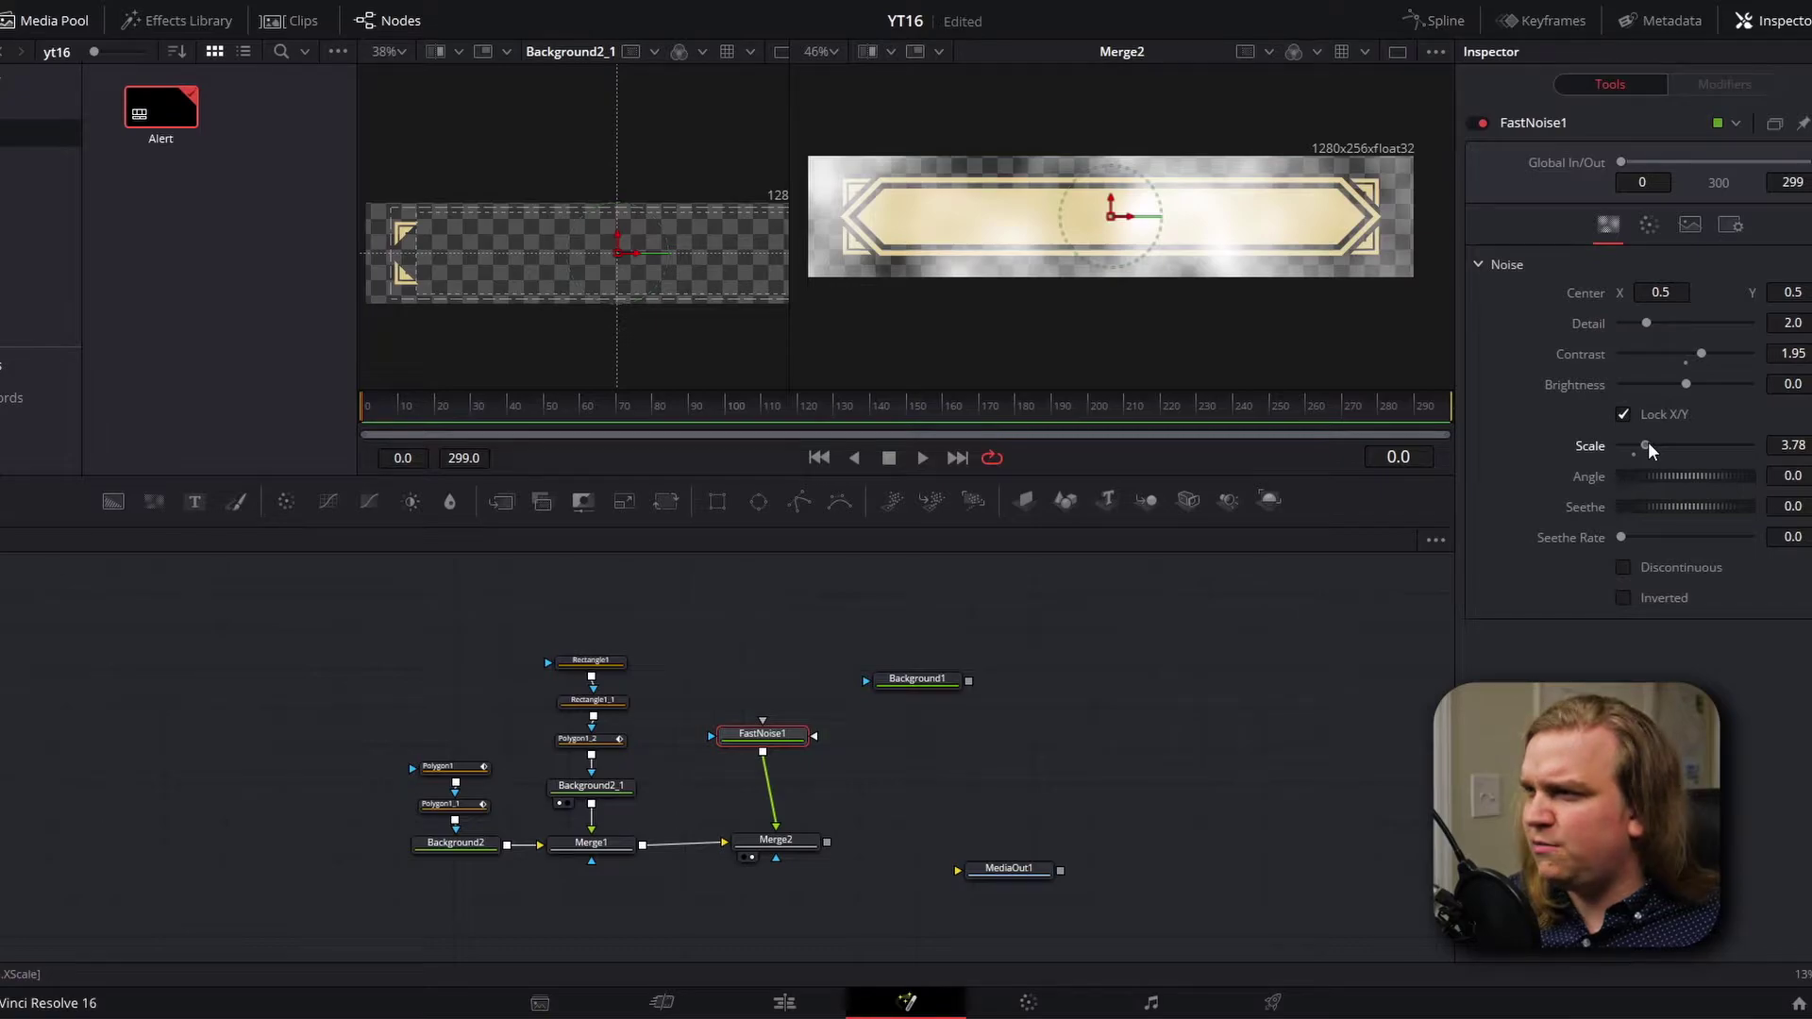
Step: Set Merge2's apply mode to Overlay so the noise blends over the banner
{"action": "left_click", "coordinate": [775, 840]}
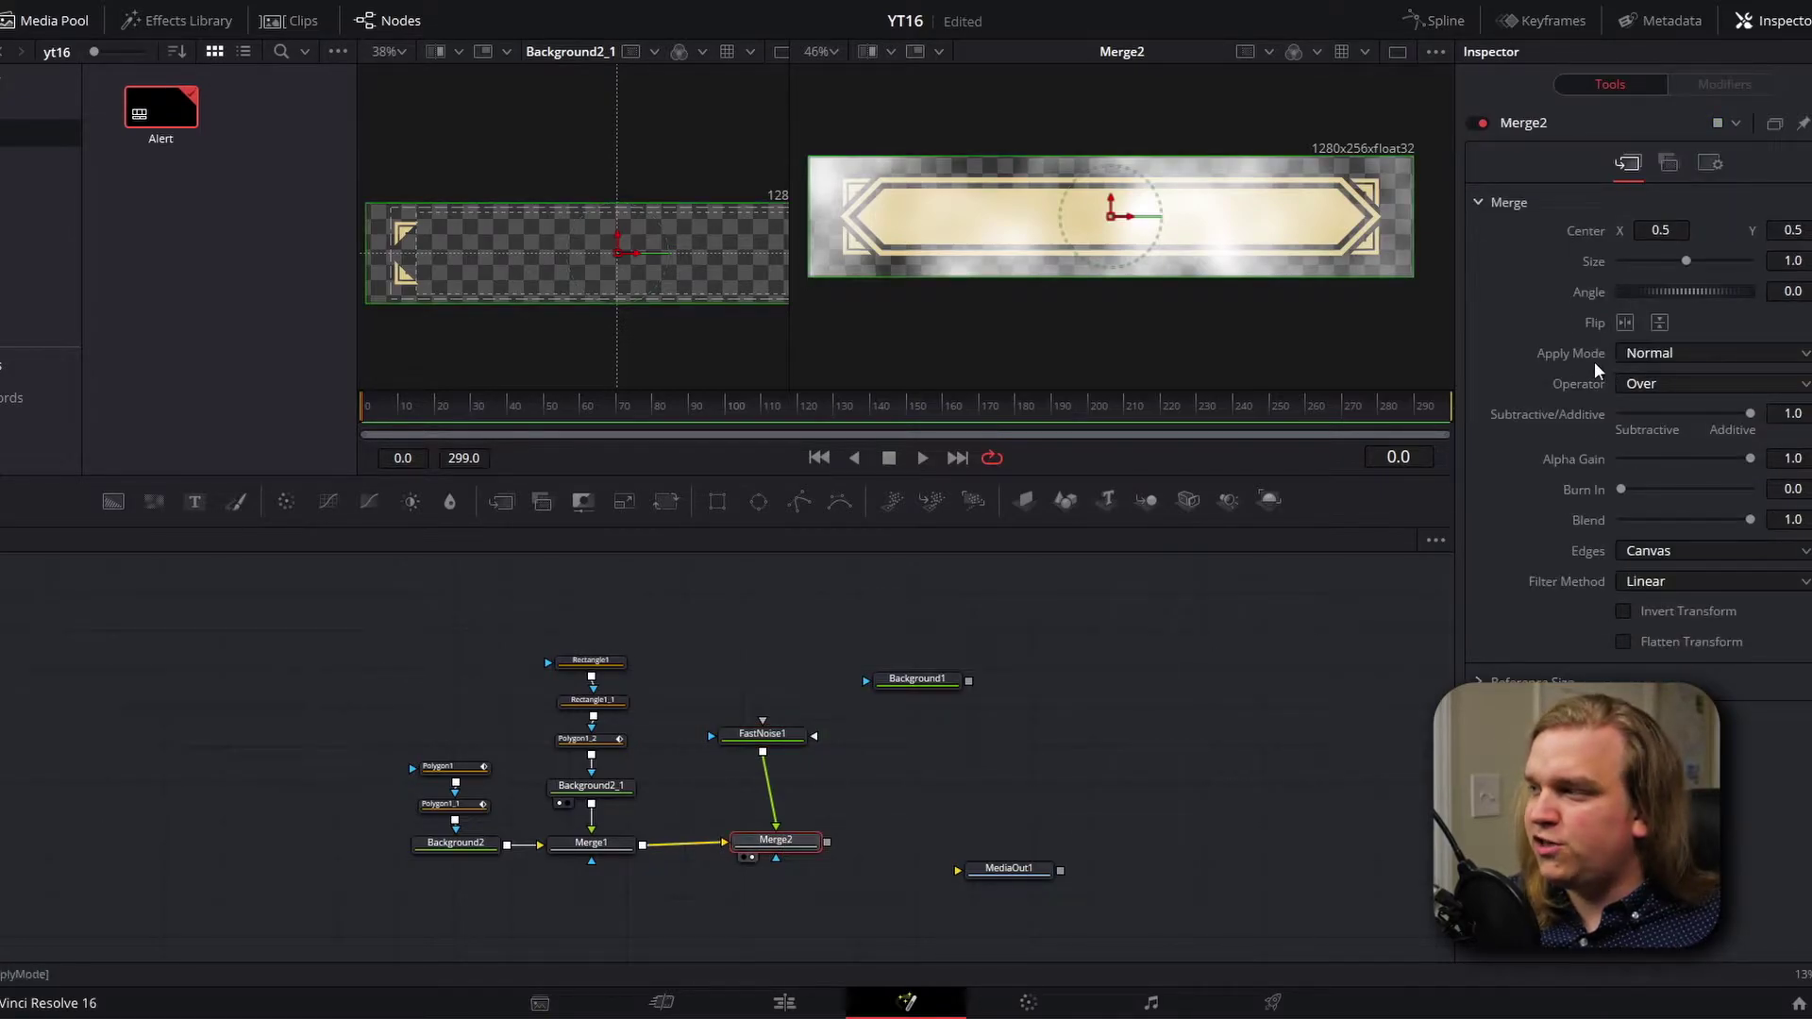
{"action": "left_click", "coordinate": [1661, 357]}
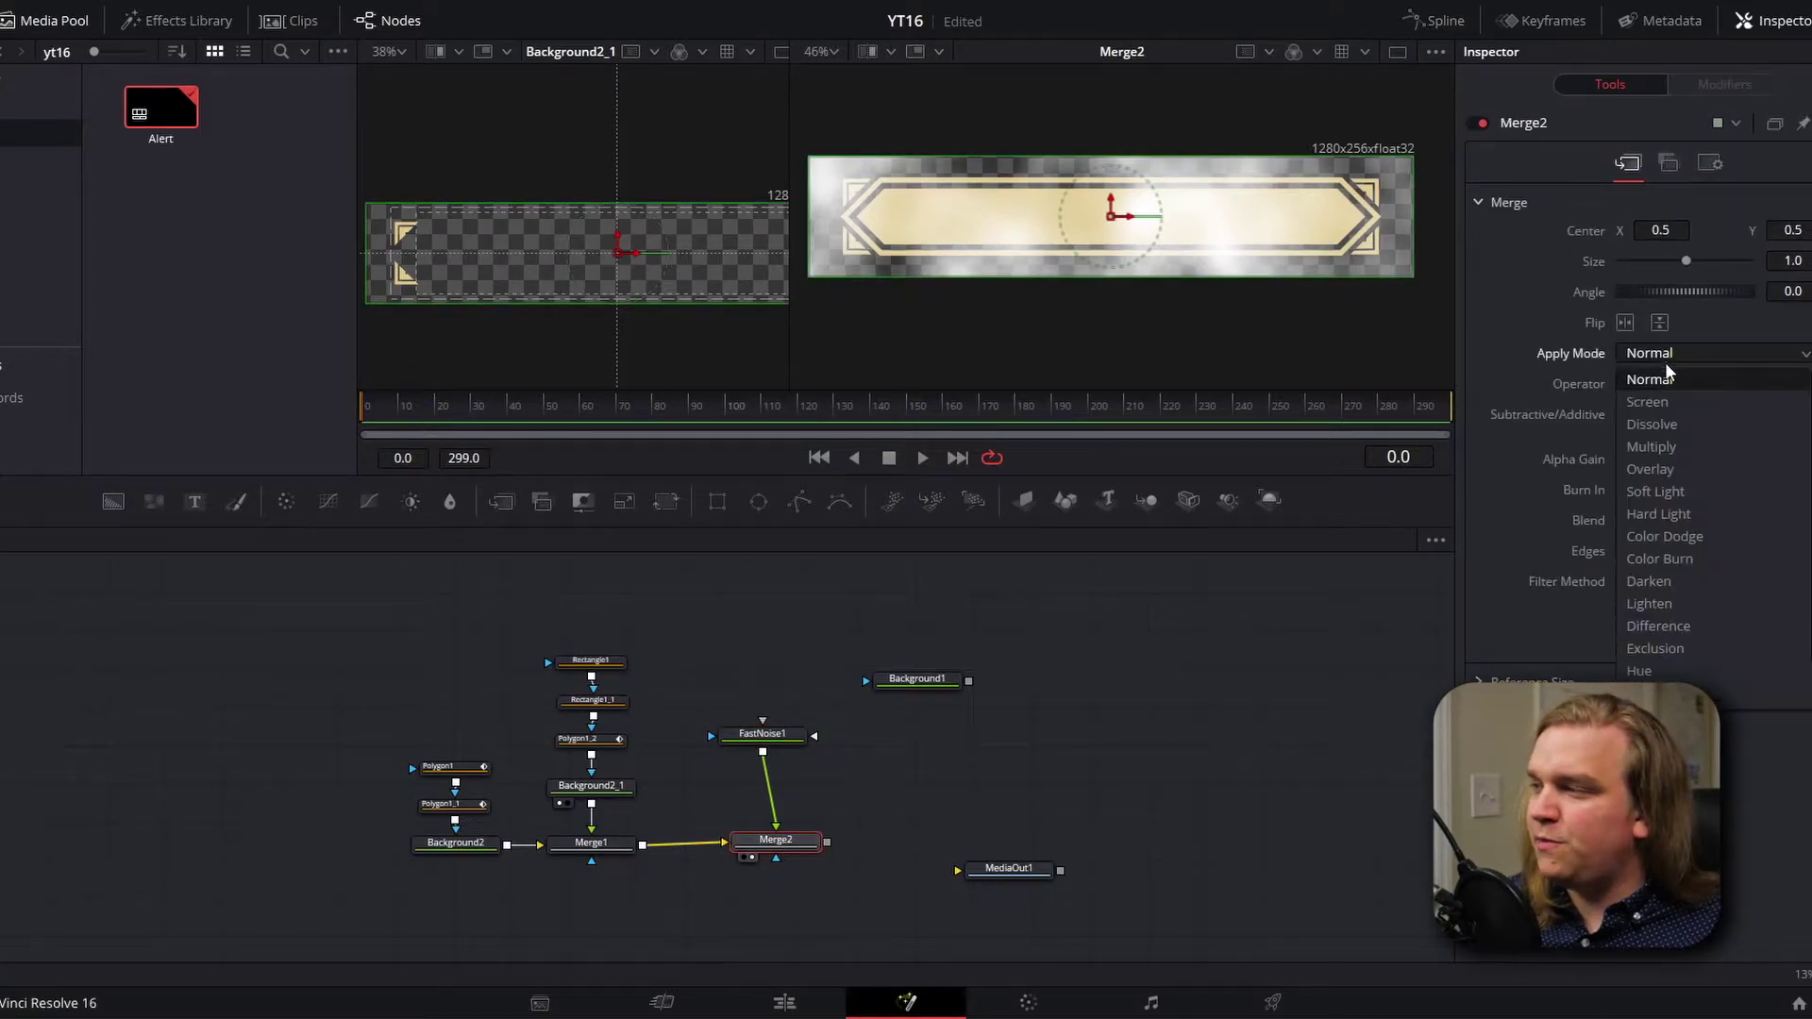
{"action": "left_click", "coordinate": [1661, 470]}
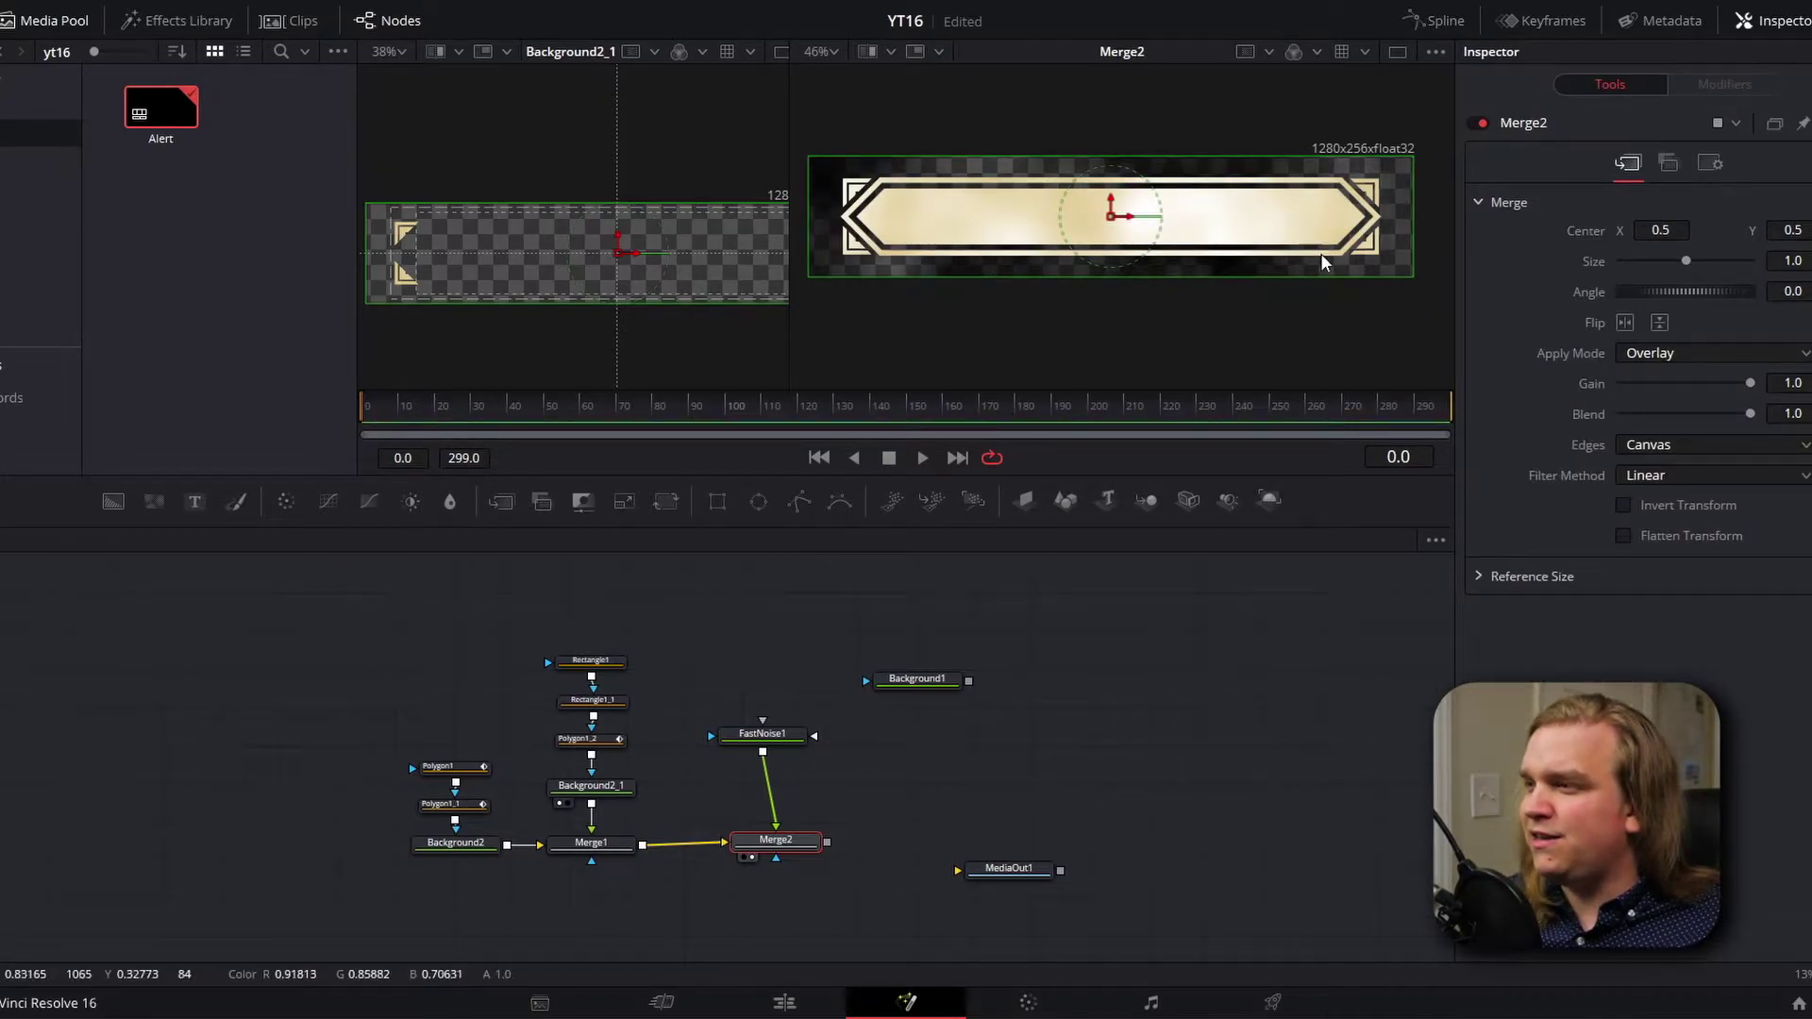
Step: Set FastNoise1's Seethe Rate to 0.11 so the noise slowly animates
{"action": "left_click", "coordinate": [845, 809]}
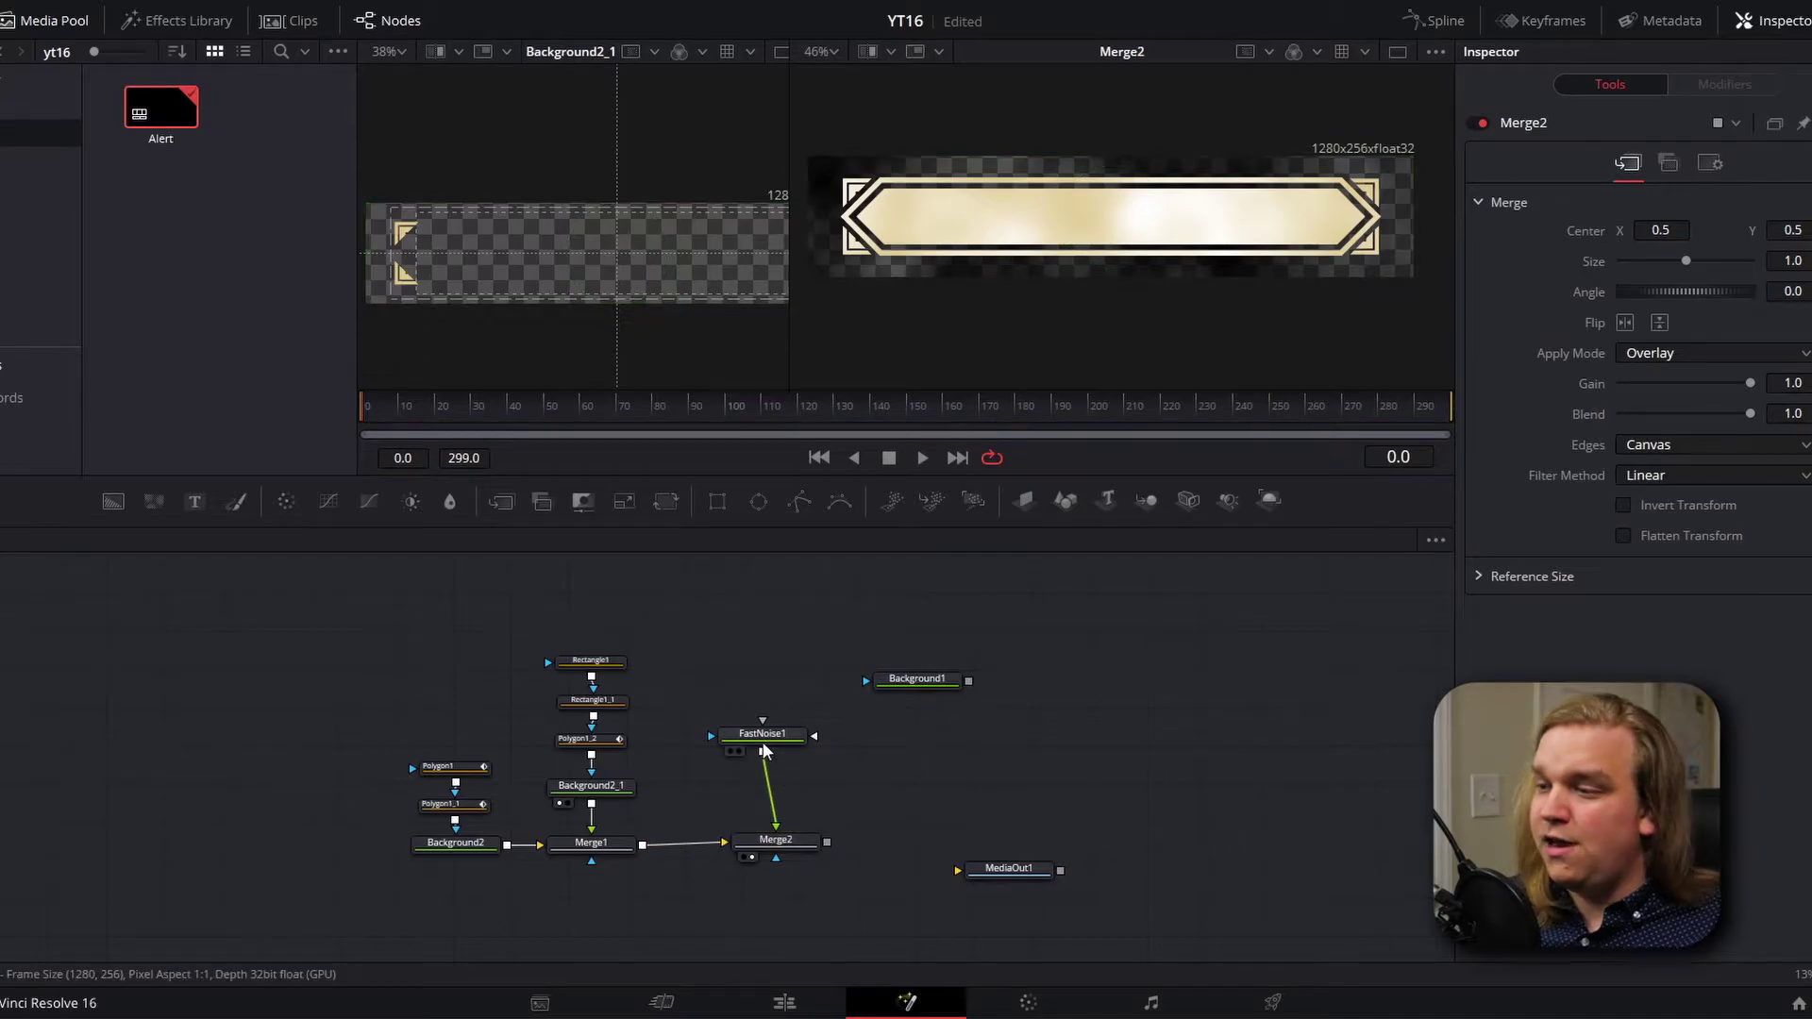
{"action": "left_click", "coordinate": [752, 740]}
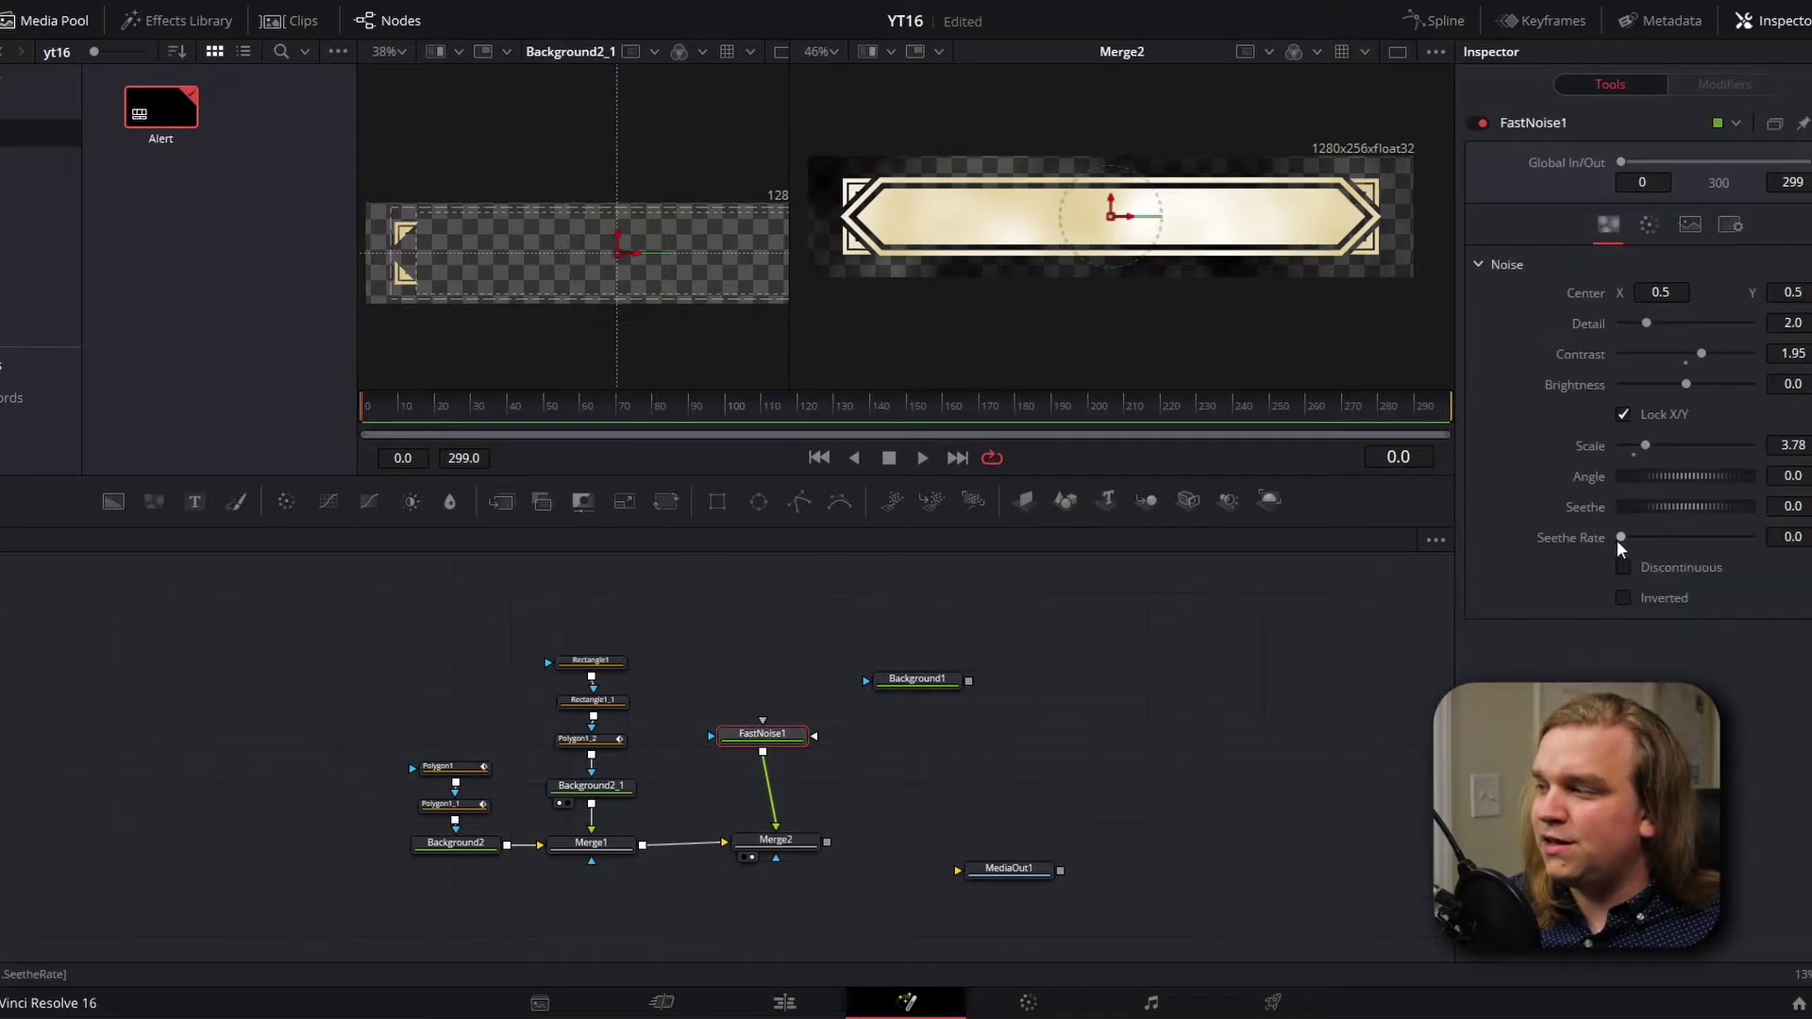
{"action": "left_click_drag", "start_coordinate": [1619, 535], "coordinate": [1635, 535]}
{"action": "left_click_drag", "start_coordinate": [417, 411], "coordinate": [1021, 447]}
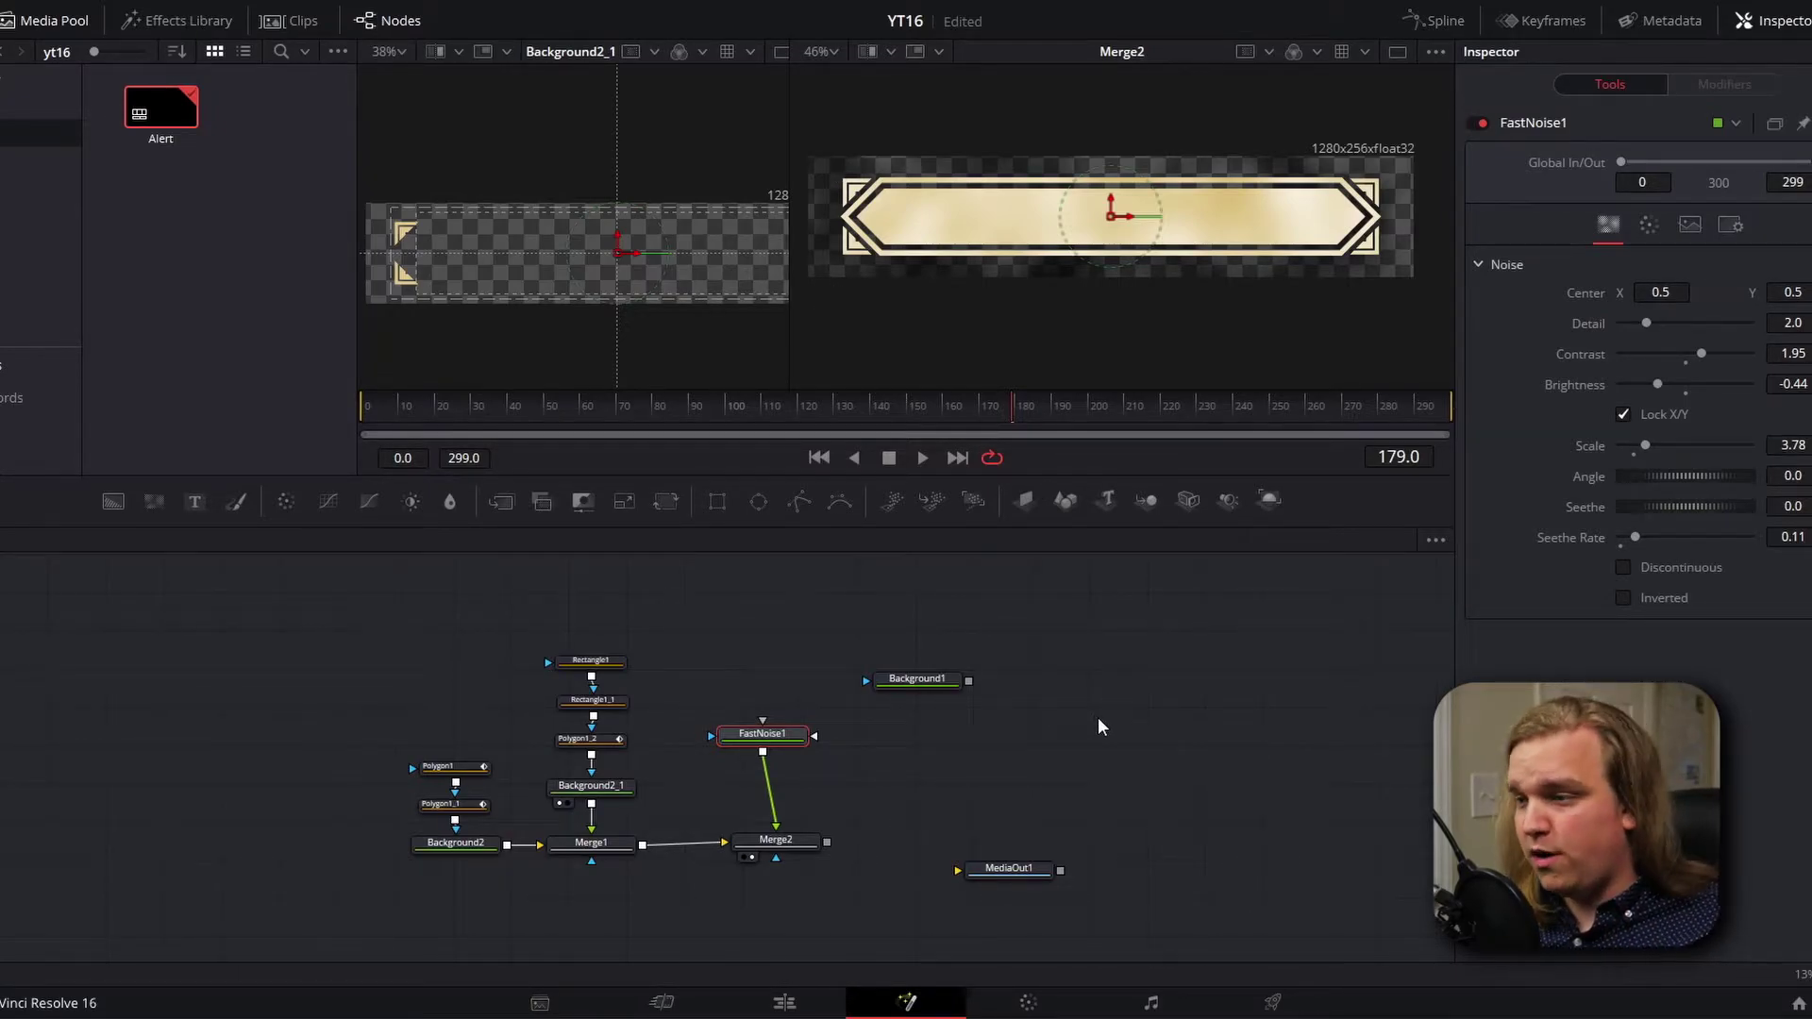
{"action": "left_click", "coordinate": [592, 847]}
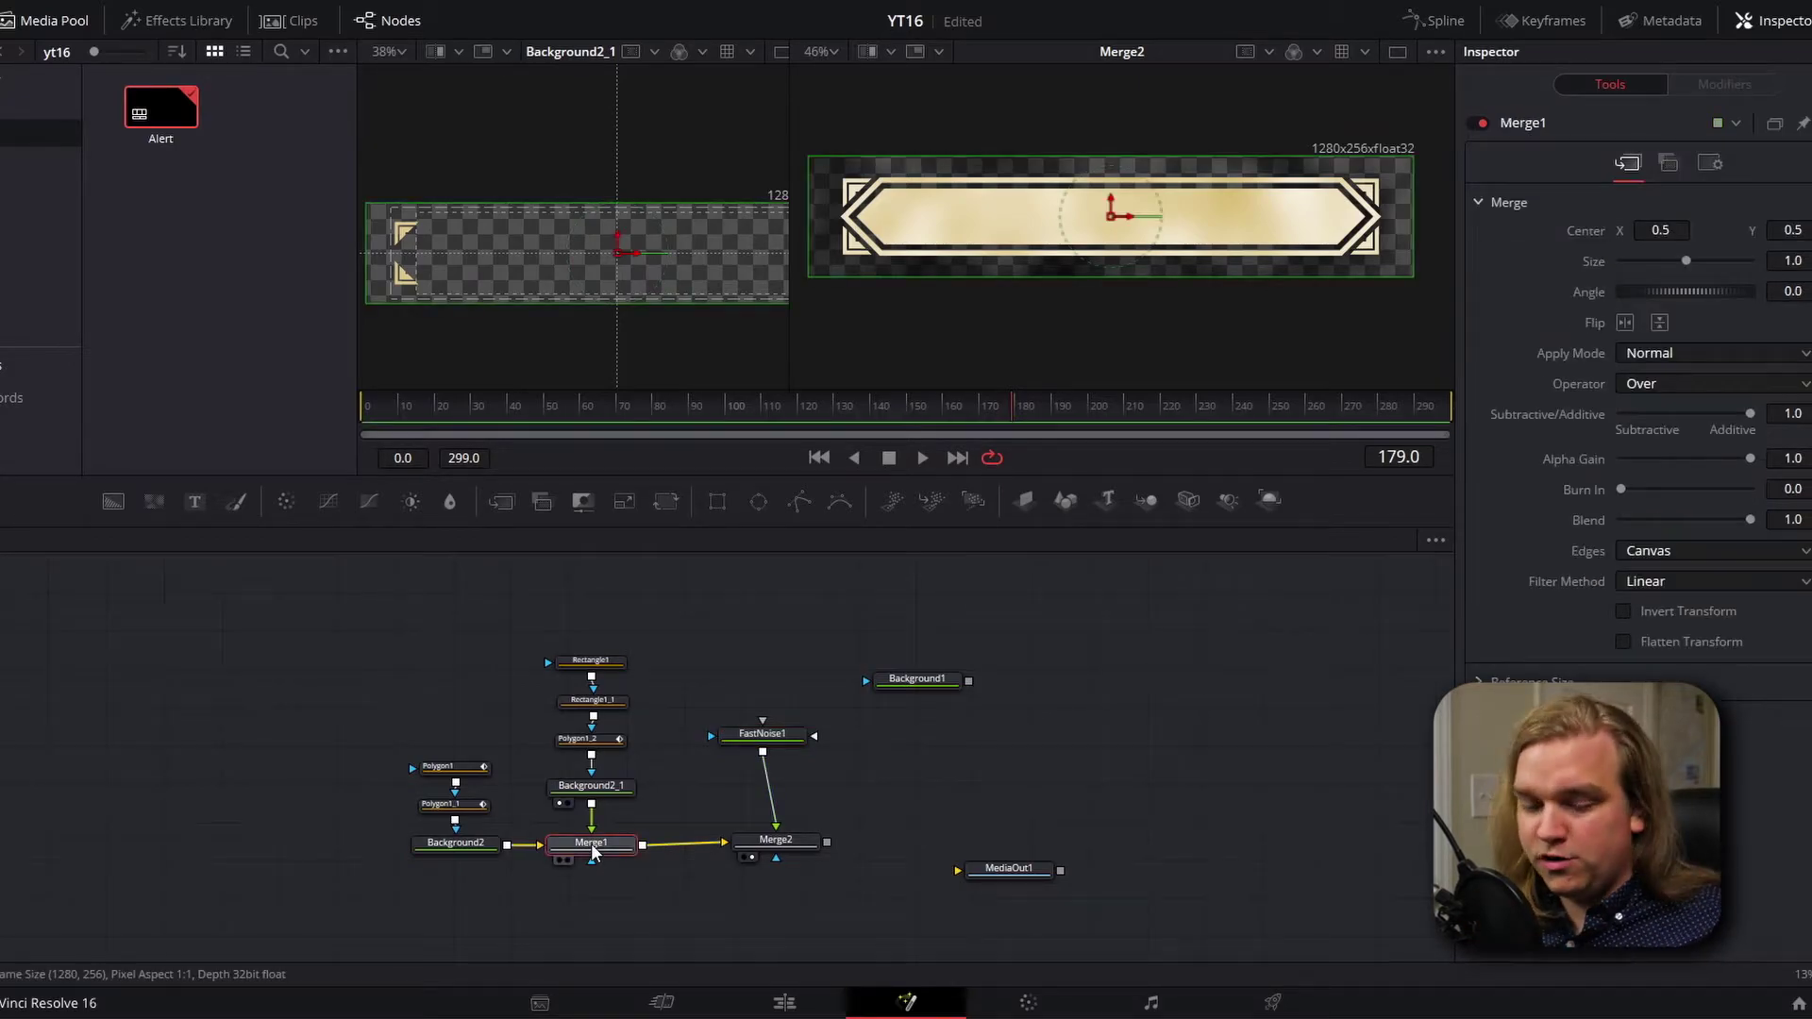
Step: Connect the Merge1 banner shape as FastNoise1's mask and save the project
{"action": "key", "text": "1"}
{"action": "scroll", "coordinate": [668, 307], "scroll_direction": "down", "scroll_amount": 2}
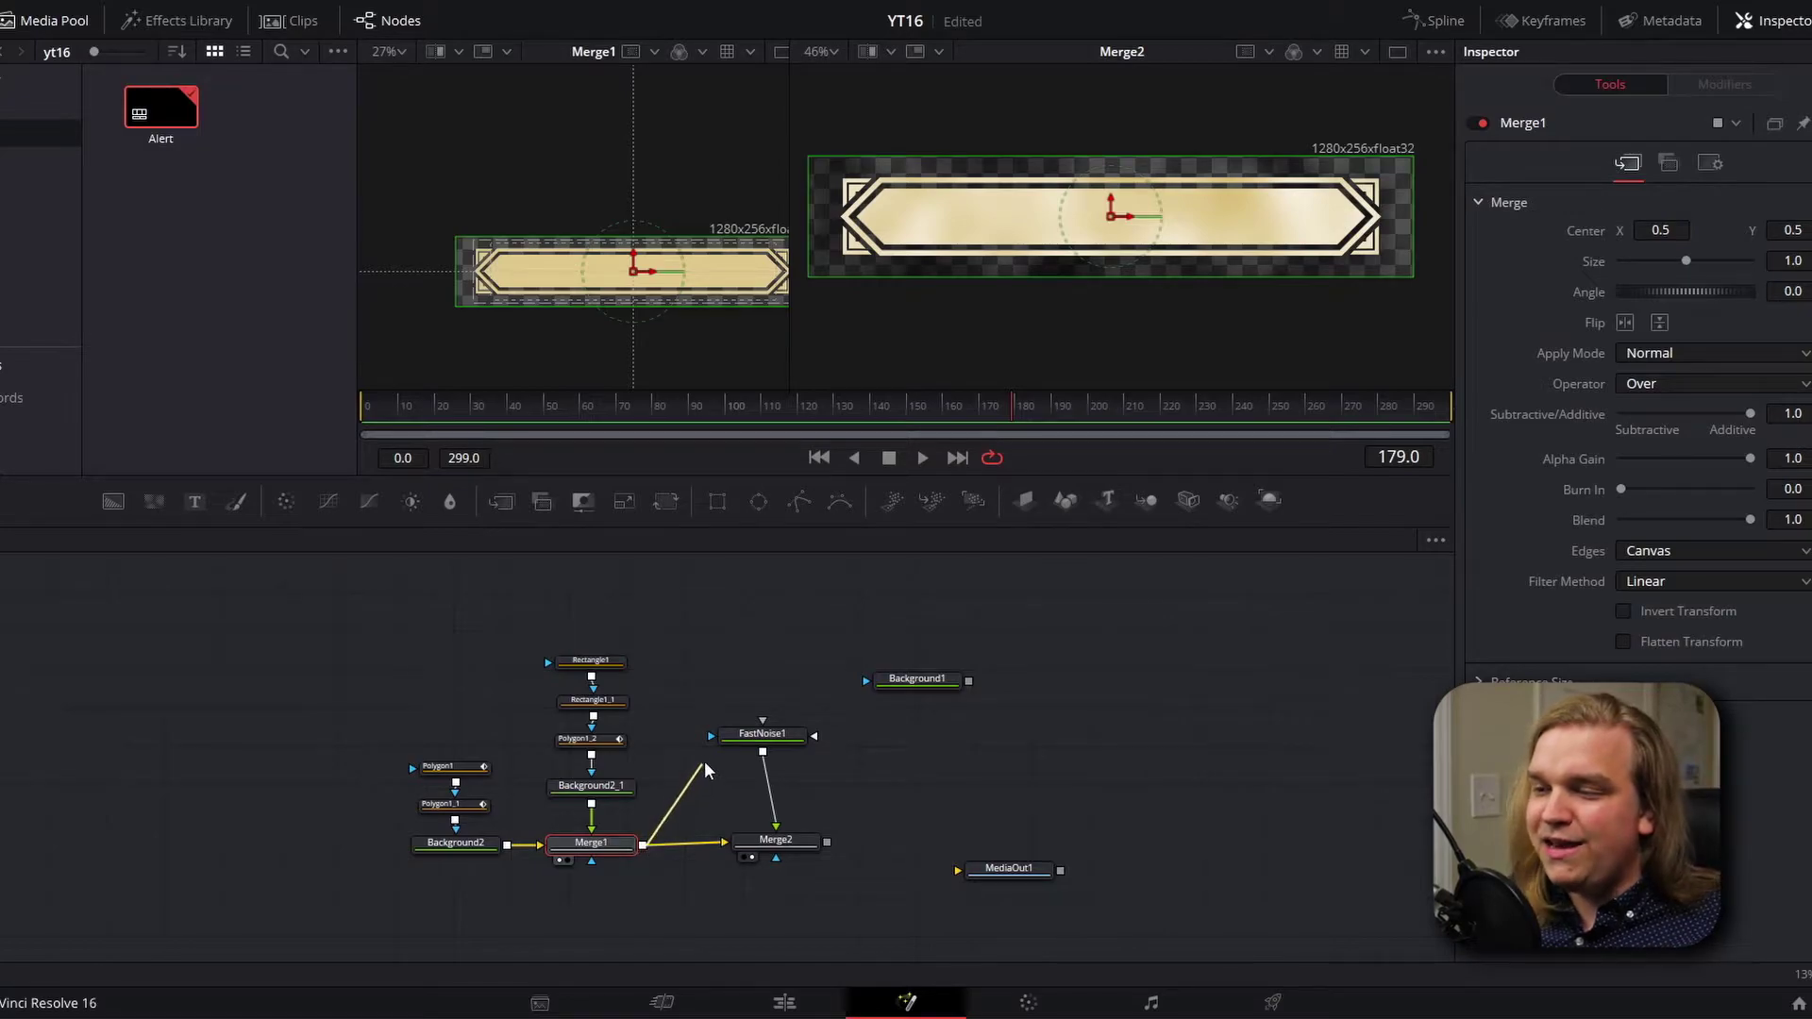
{"action": "left_click_drag", "start_coordinate": [700, 736], "coordinate": [756, 734]}
{"action": "key", "text": "2"}
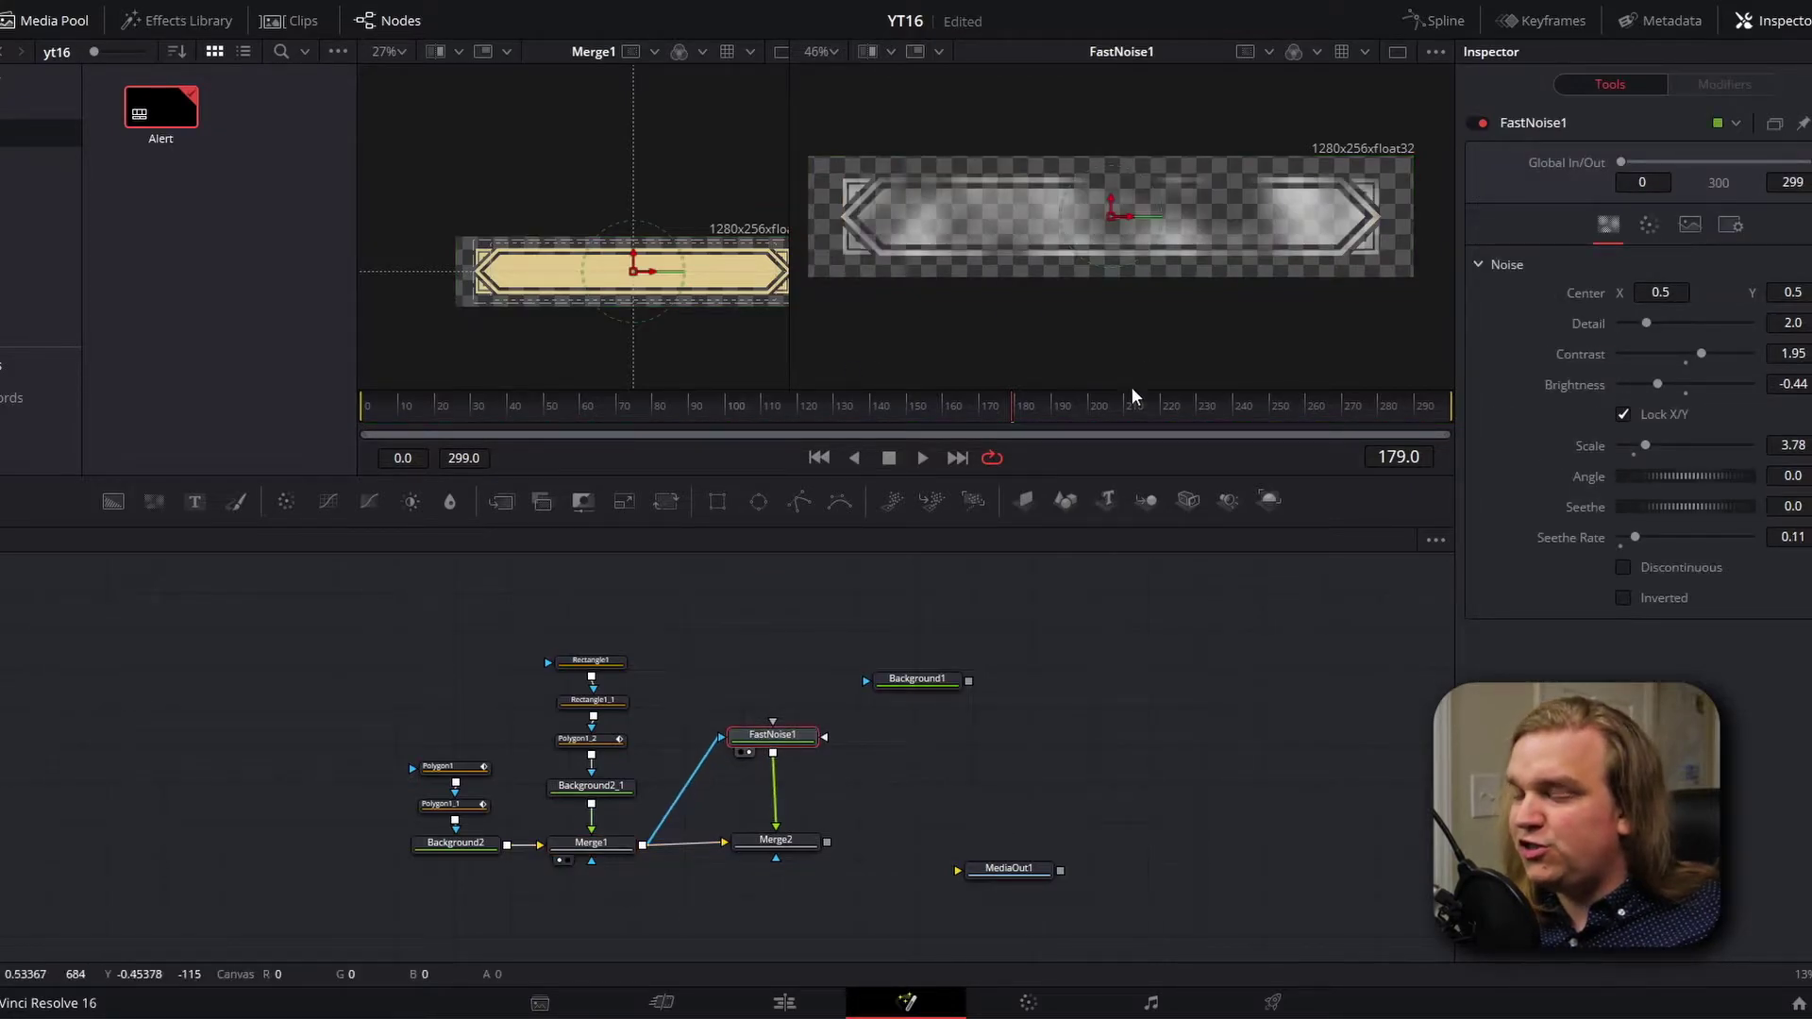
{"action": "key", "text": "ctrl+s"}
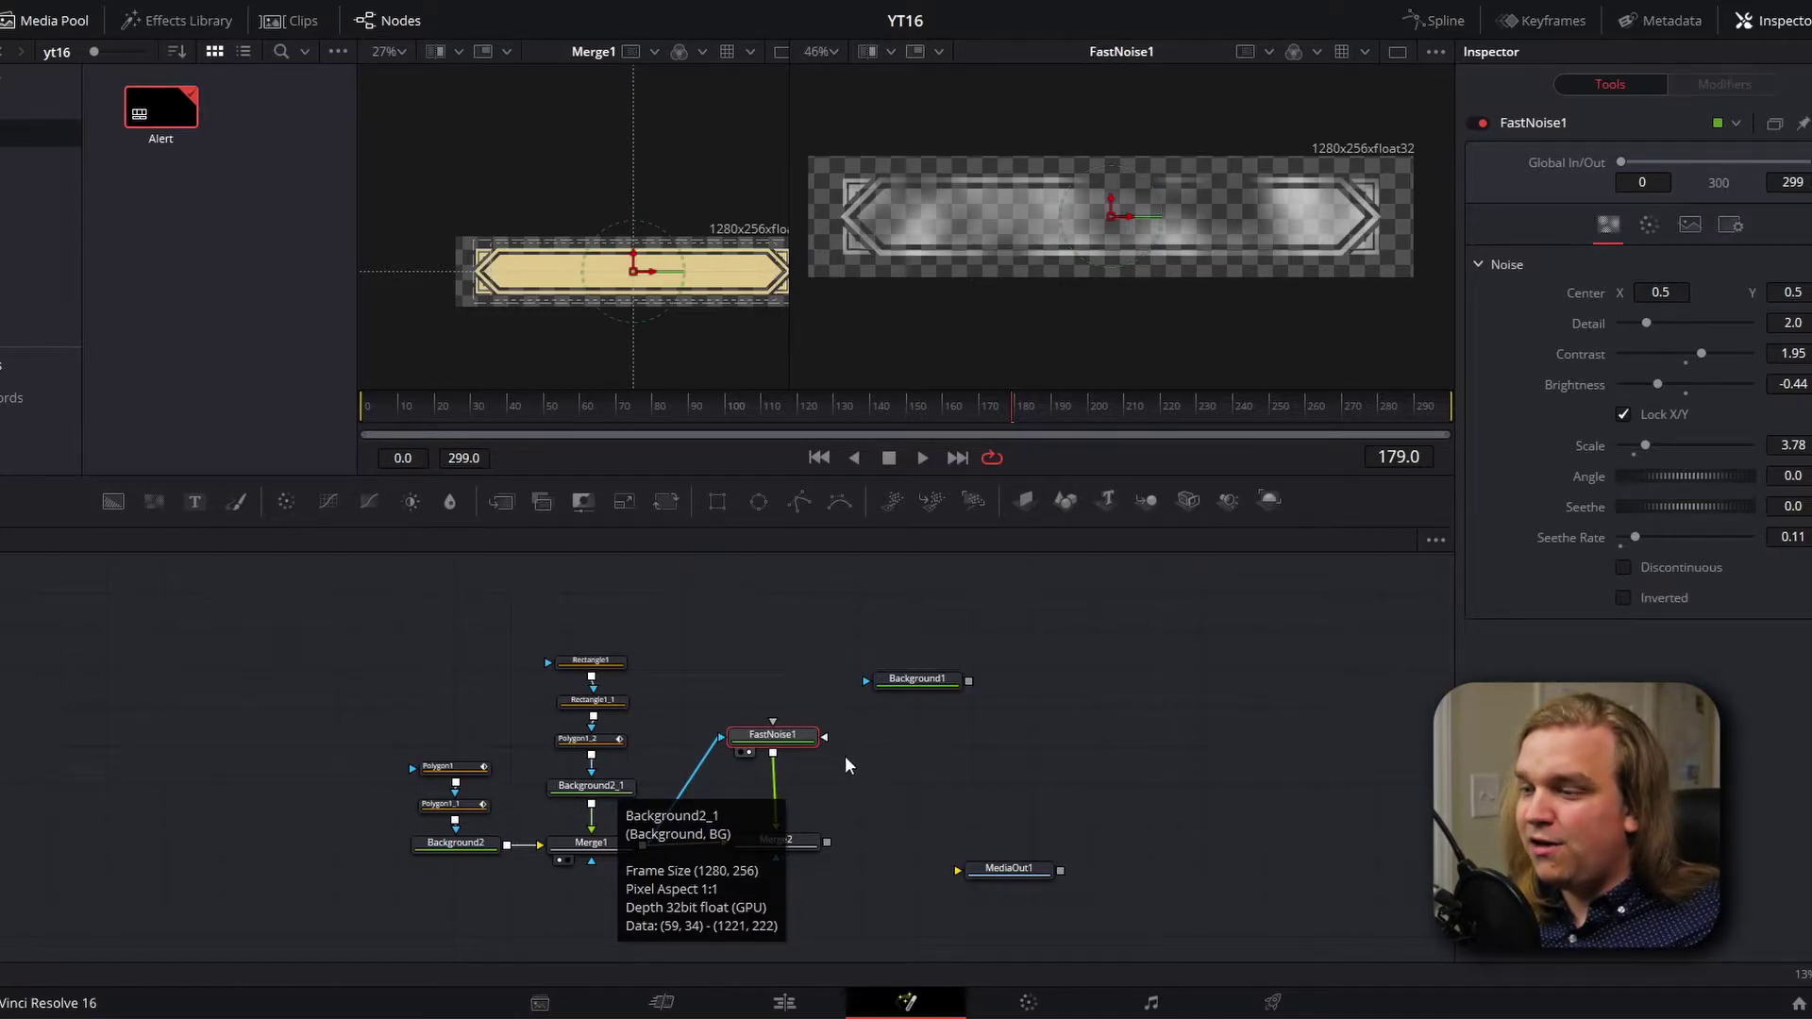
Step: Set FastNoise1 brightness to -0.72 and contrast to 0.98, previewing the animated noise
{"action": "left_click", "coordinate": [775, 840]}
{"action": "left_click_drag", "start_coordinate": [613, 412], "coordinate": [1121, 411]}
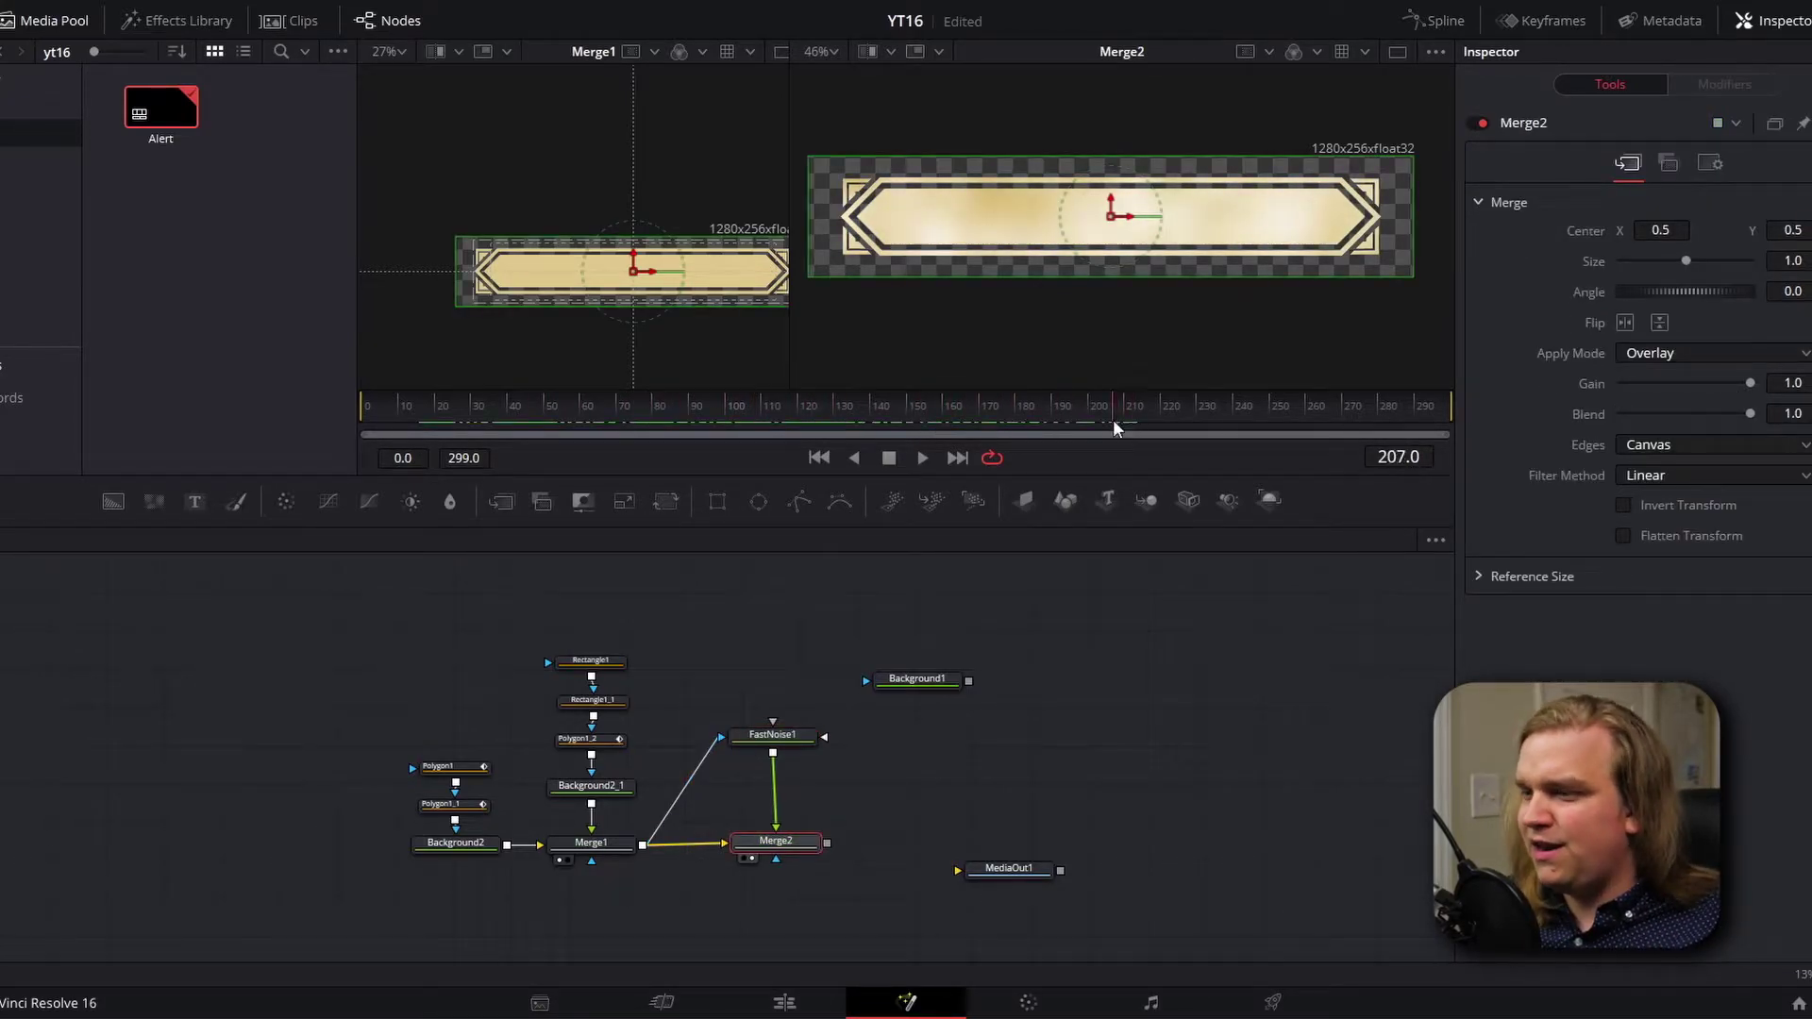
{"action": "left_click", "coordinate": [781, 738]}
{"action": "left_click_drag", "start_coordinate": [1656, 387], "coordinate": [1617, 385]}
{"action": "left_click_drag", "start_coordinate": [676, 401], "coordinate": [732, 415]}
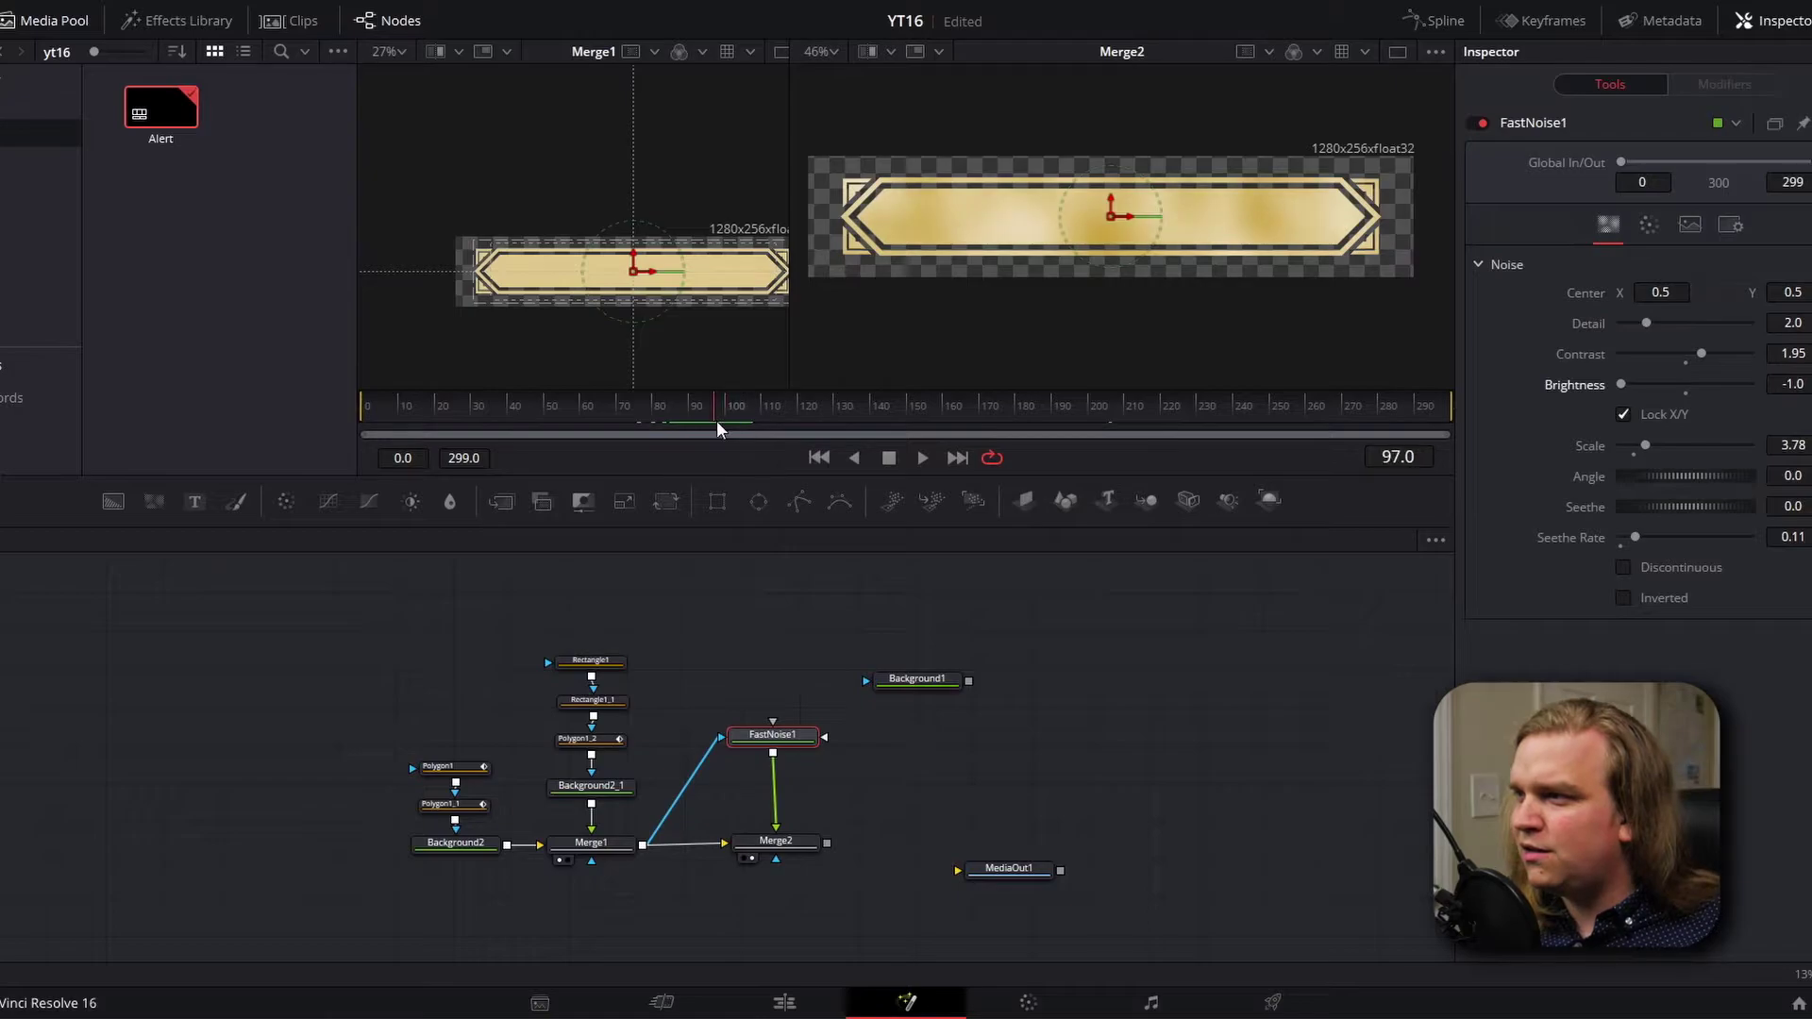
{"action": "left_click_drag", "start_coordinate": [1699, 354], "coordinate": [1644, 389]}
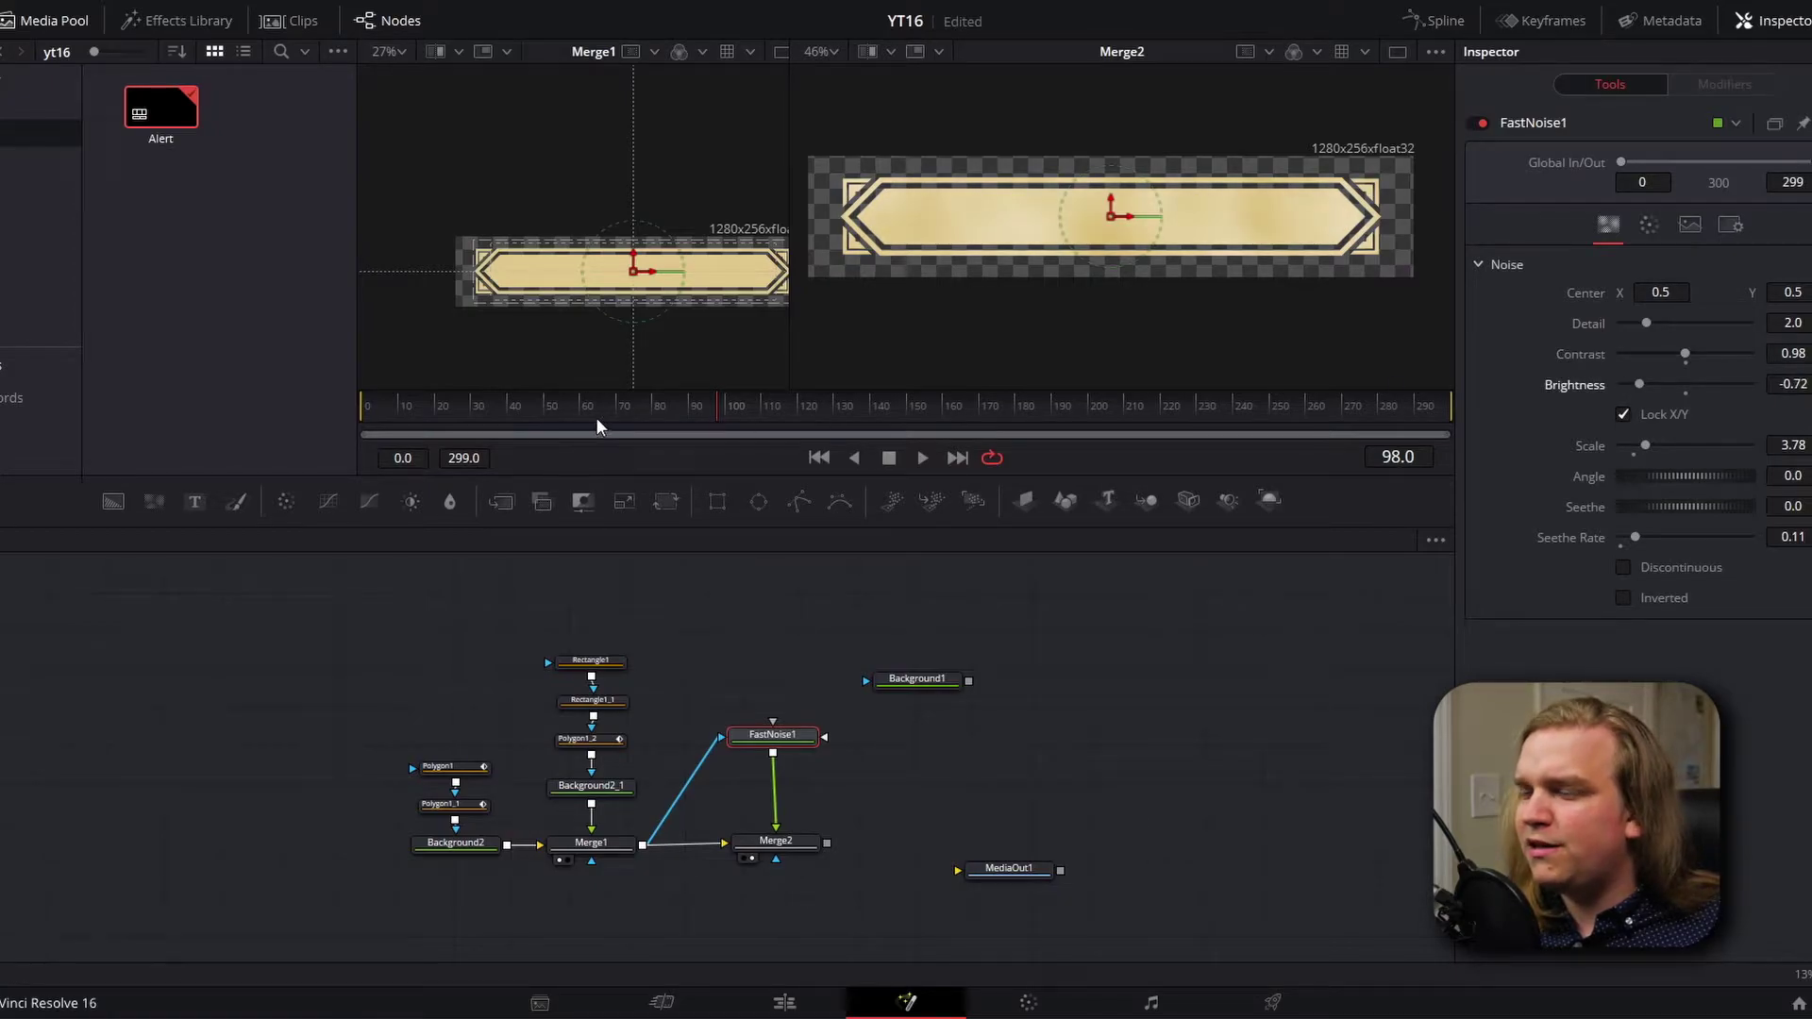
{"action": "left_click", "coordinate": [814, 841]}
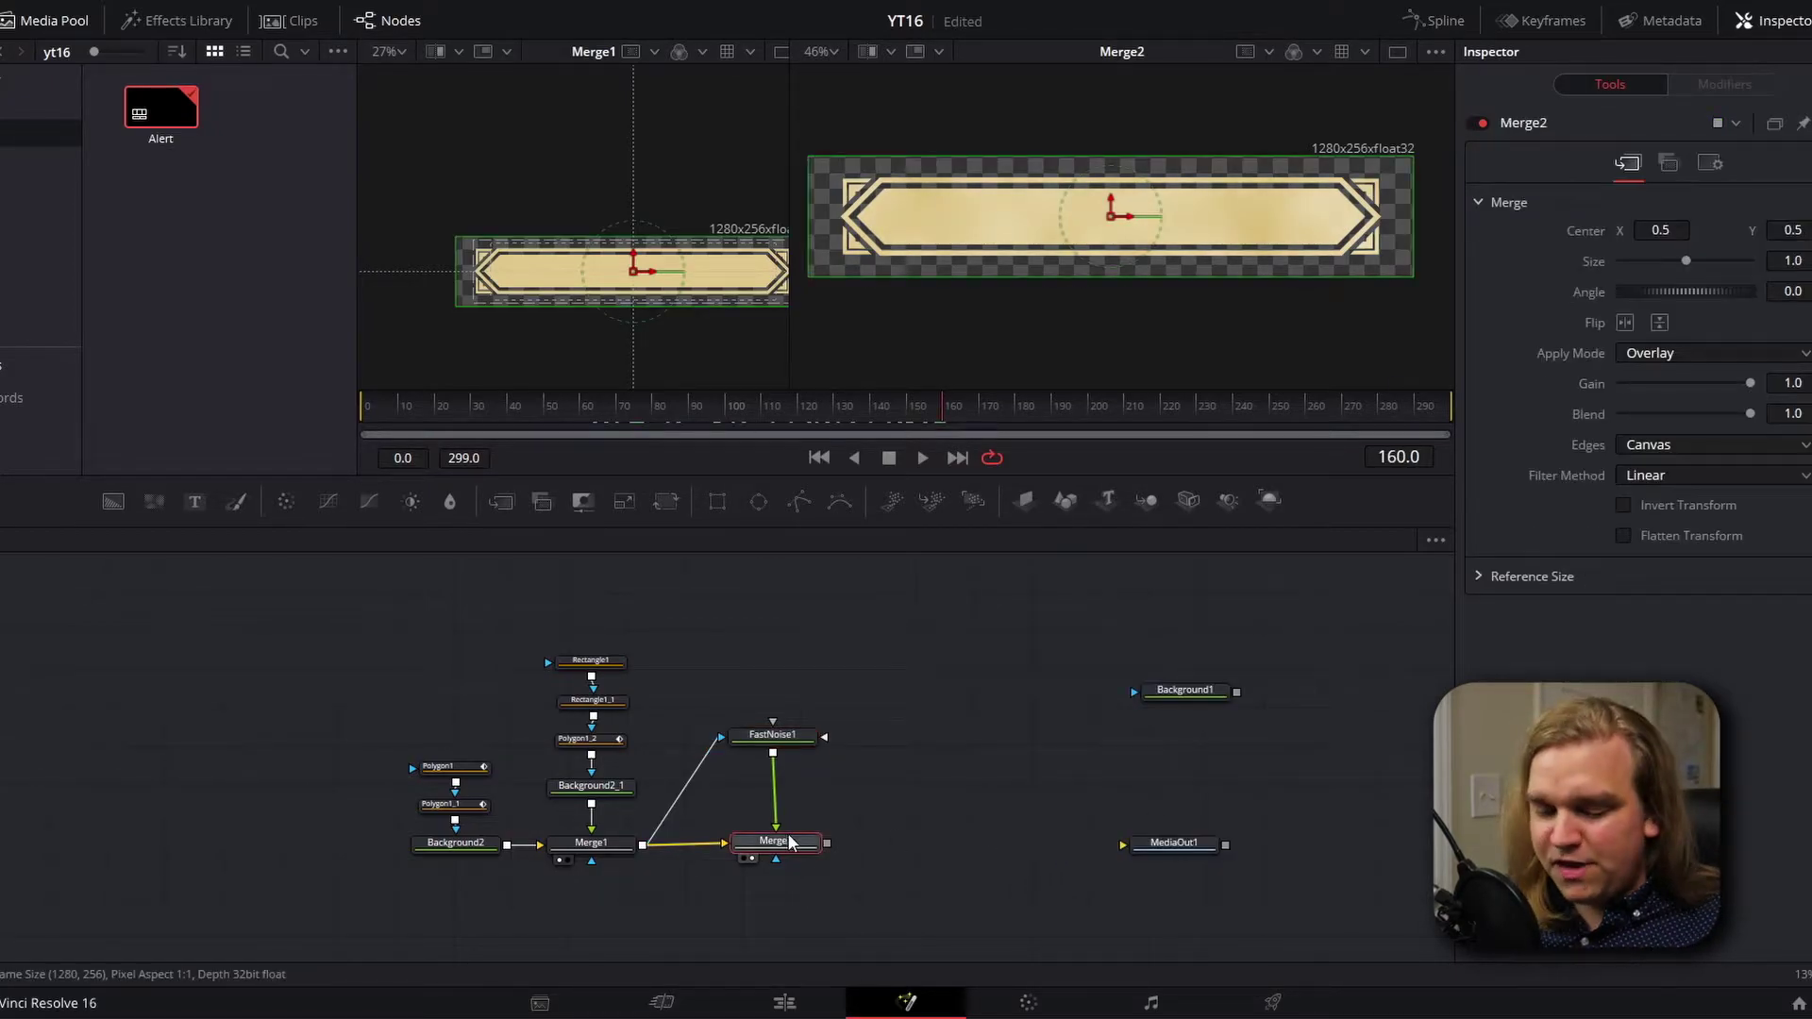
Step: Add a Glow tool after Merge2 and move the playhead to frame 143
{"action": "key", "text": "shift+space"}
{"action": "type", "text": "glow"}
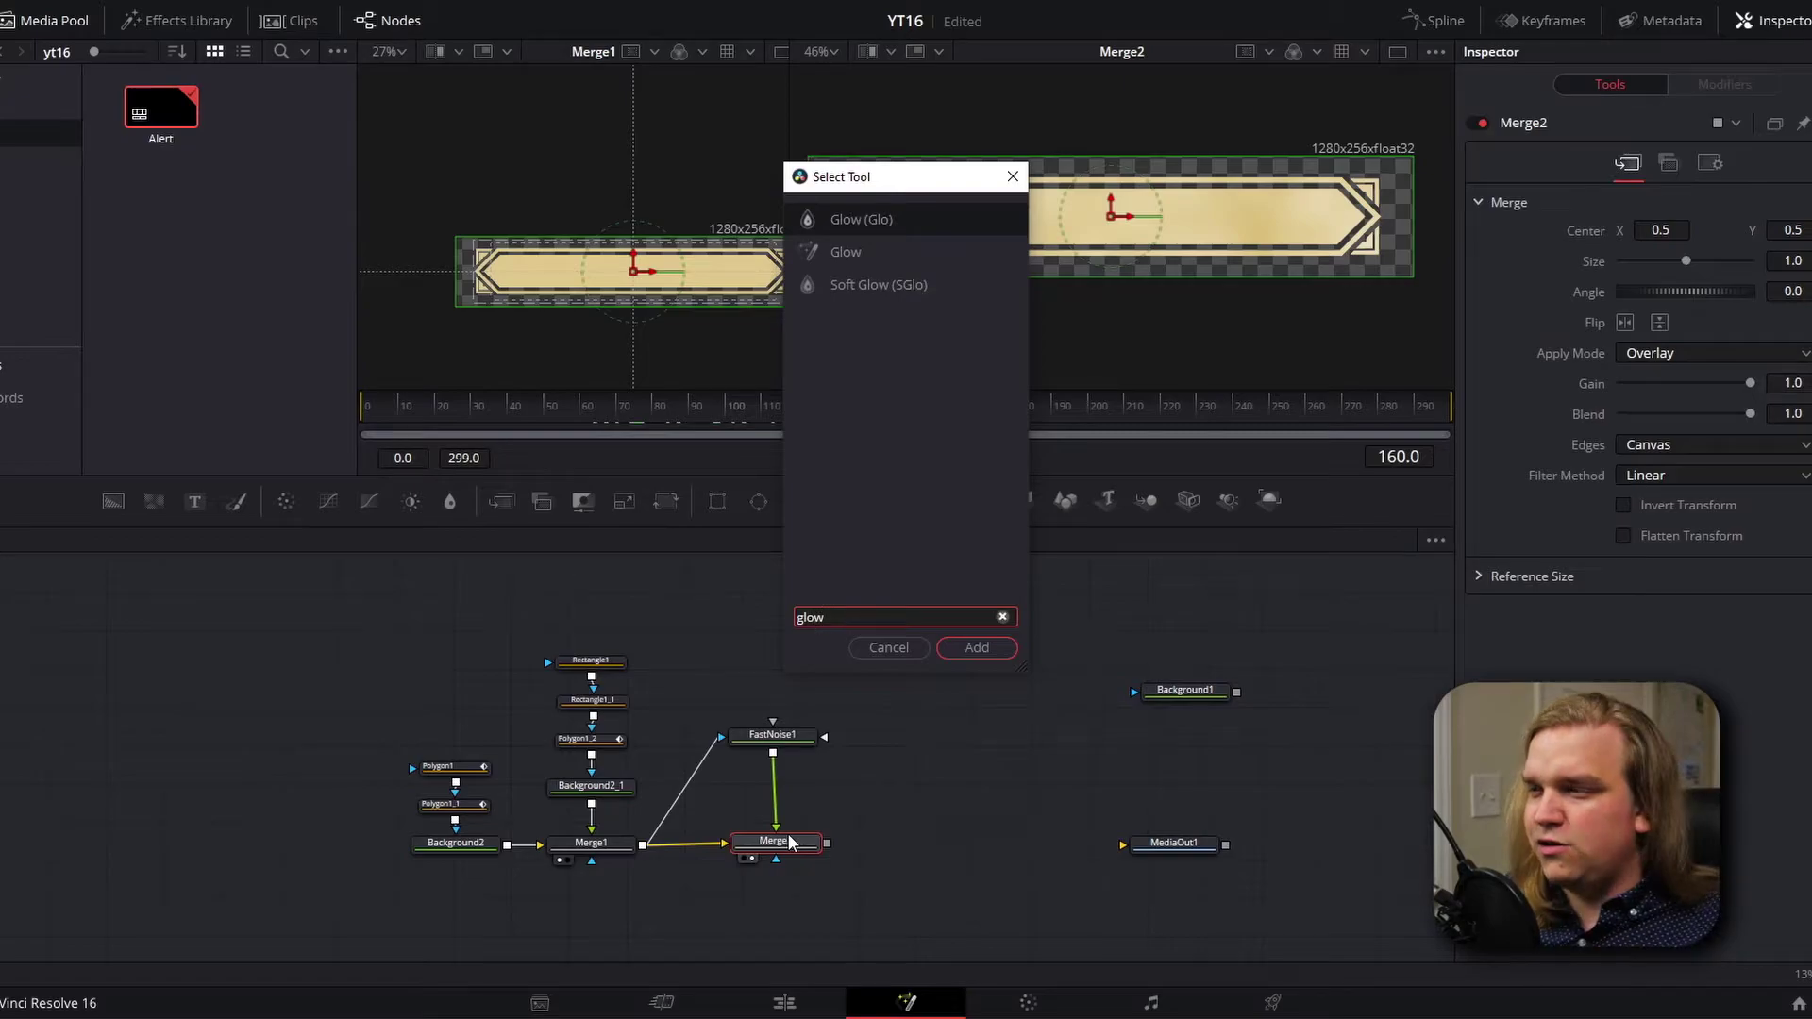
{"action": "key", "text": "Down"}
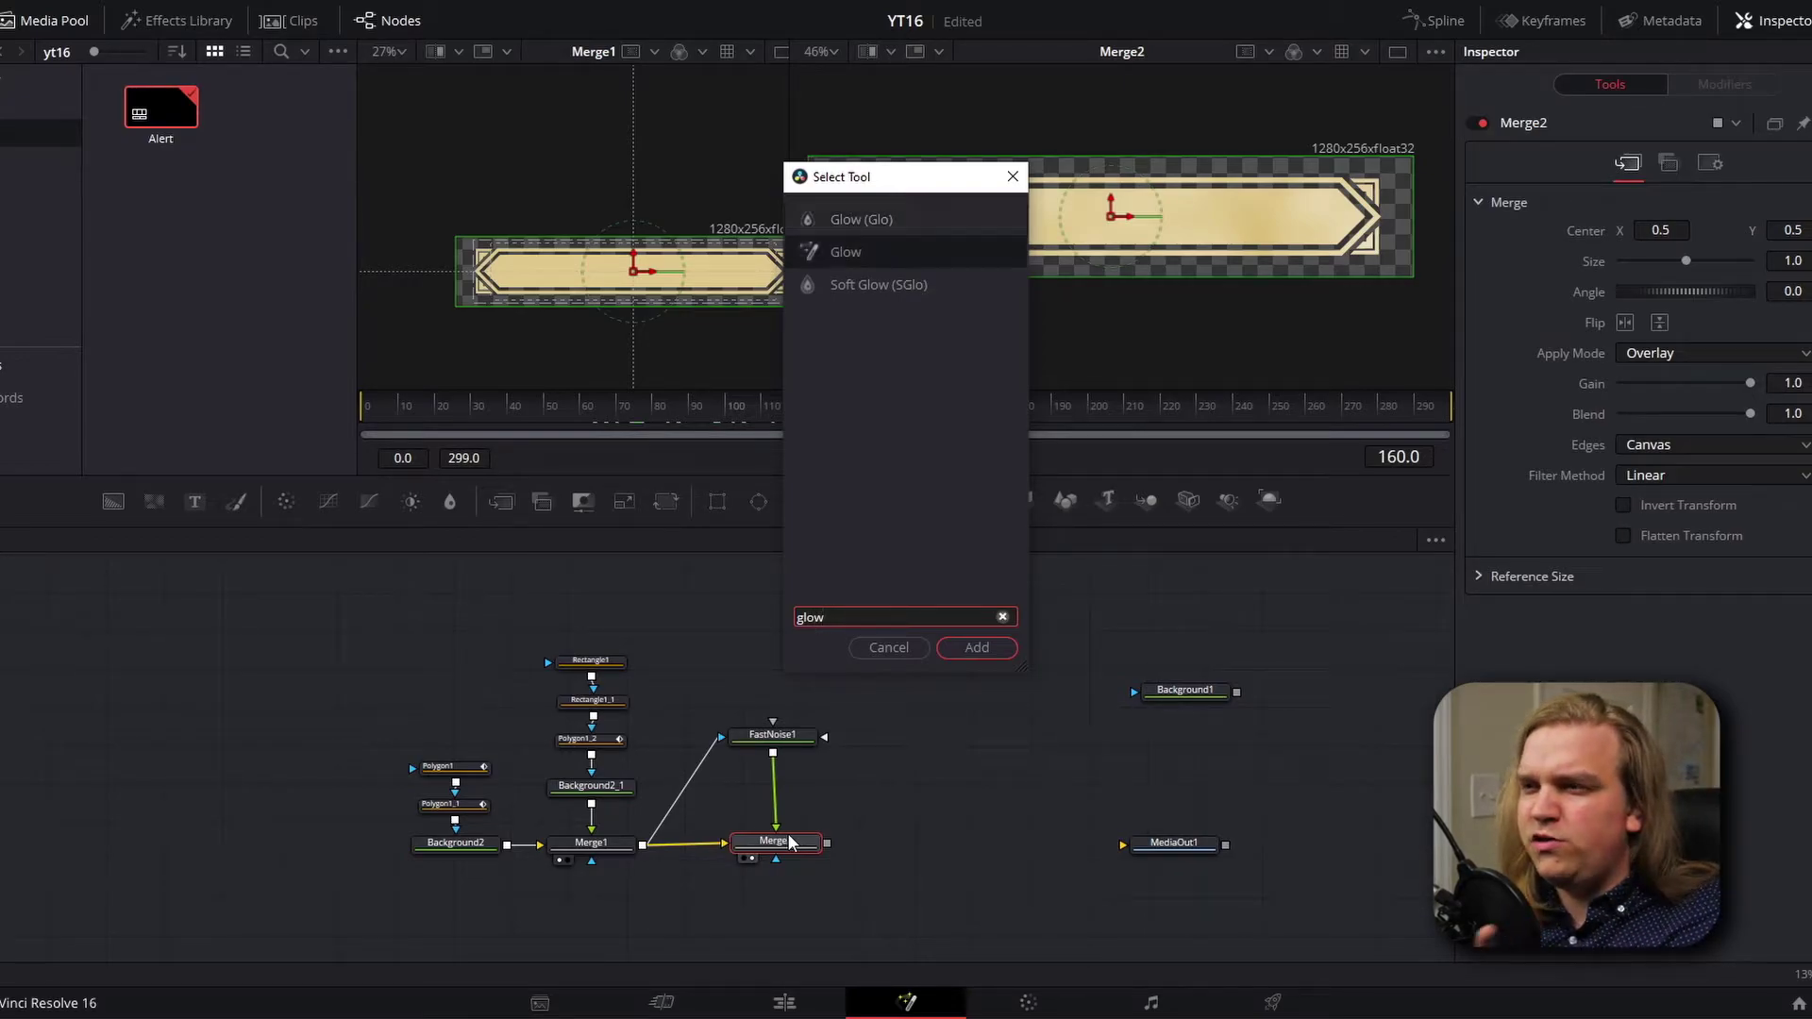
{"action": "key", "text": "Return"}
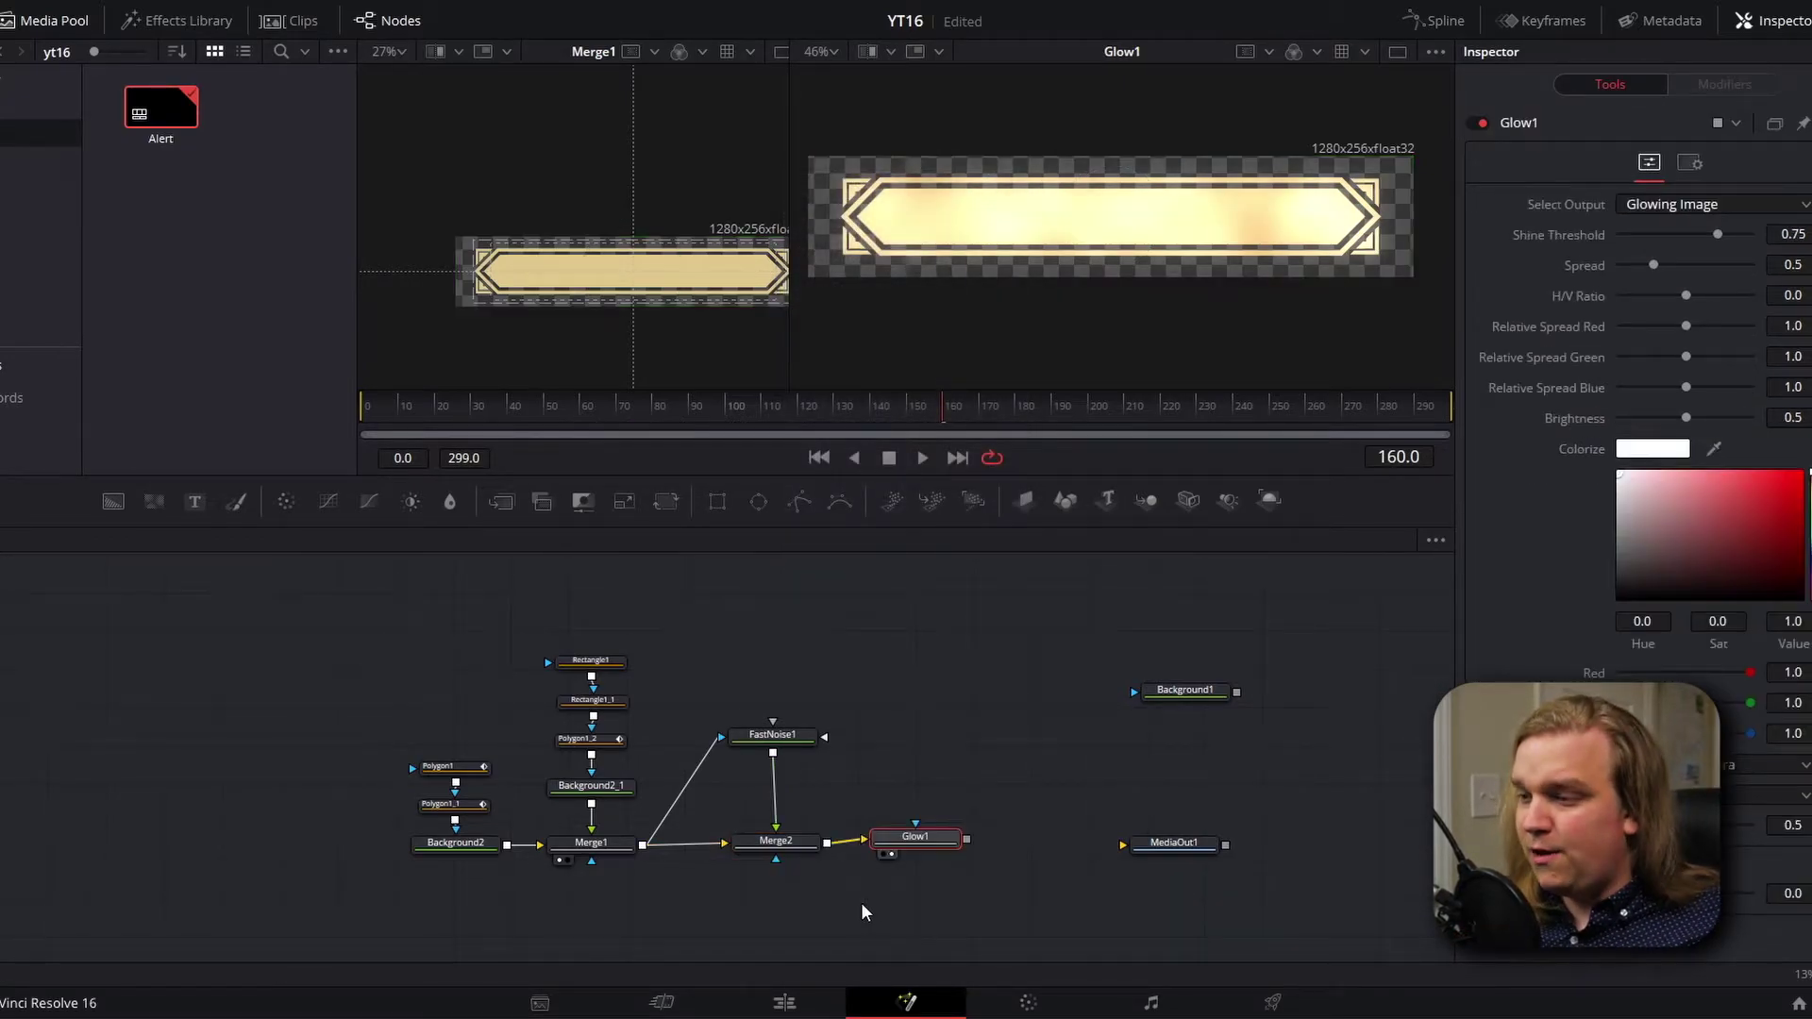
{"action": "left_click", "coordinate": [802, 411]}
{"action": "left_click", "coordinate": [807, 410]}
{"action": "left_click_drag", "start_coordinate": [807, 411], "coordinate": [880, 411]}
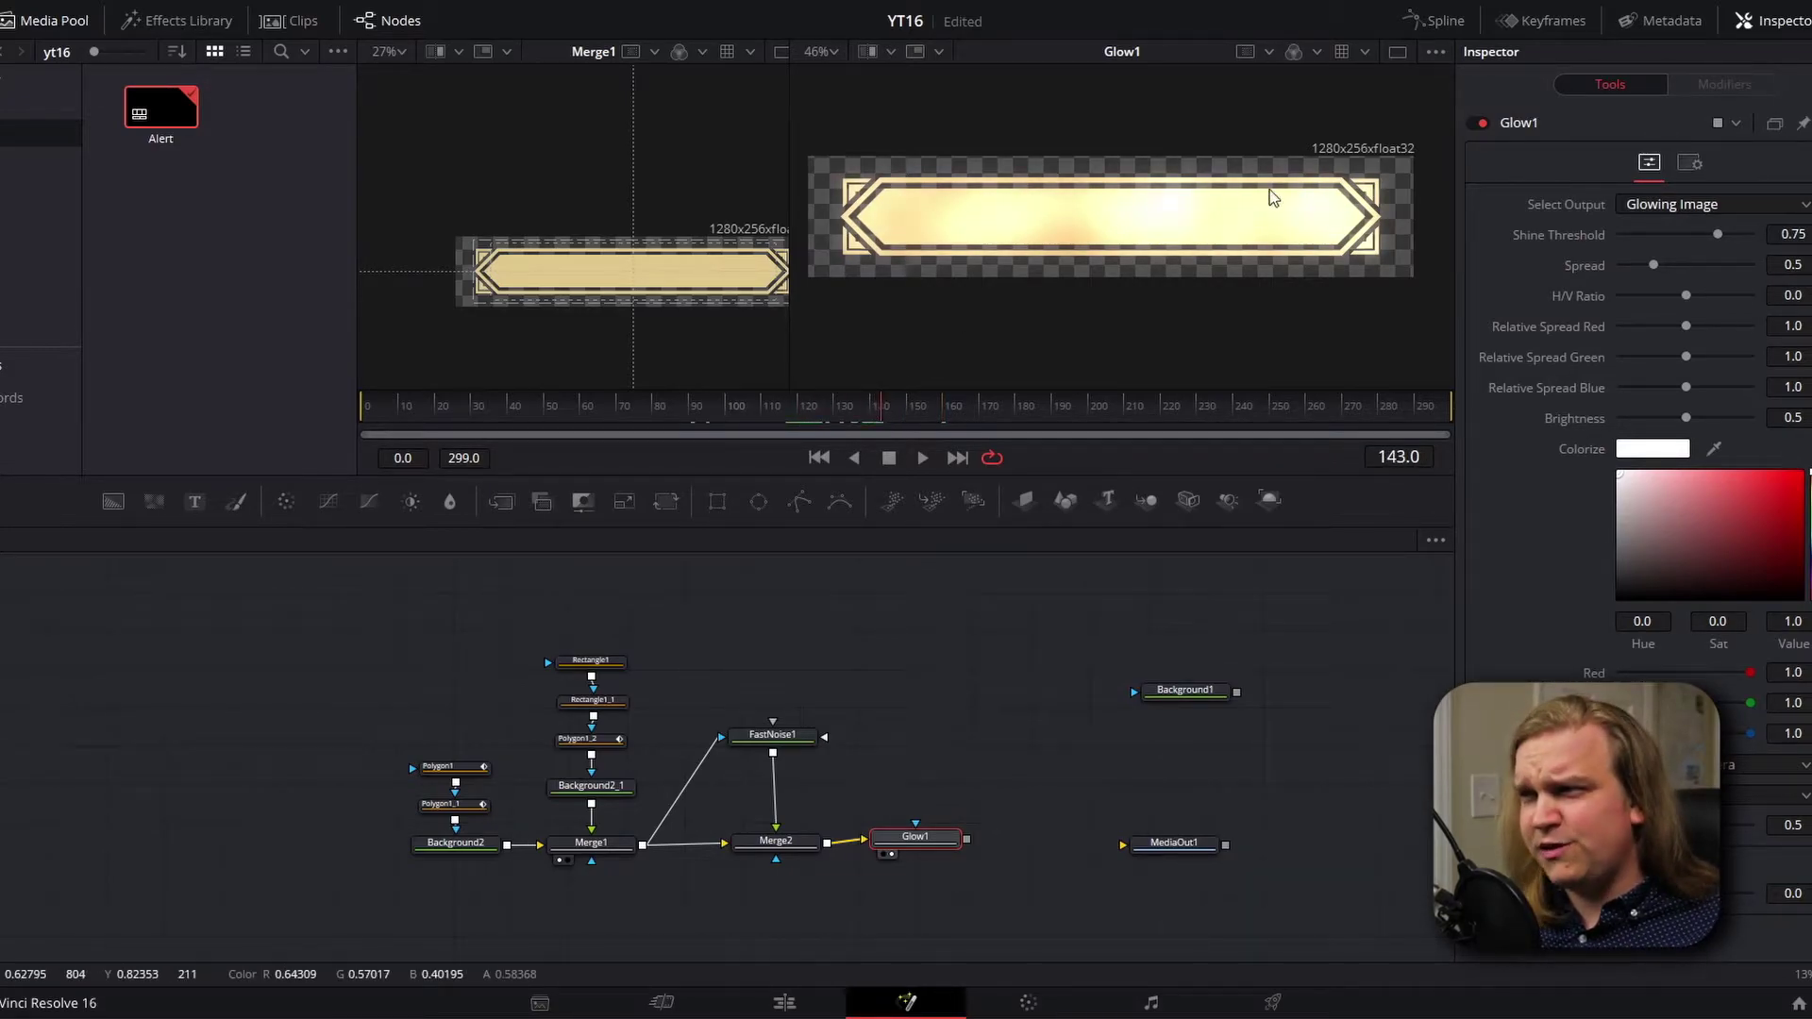
Step: Set the glow's Shine Threshold to about 0.882 and Spread to about 1.05
{"action": "left_click_drag", "start_coordinate": [1714, 235], "coordinate": [1740, 234]}
{"action": "left_click_drag", "start_coordinate": [985, 400], "coordinate": [1067, 398]}
{"action": "left_click_drag", "start_coordinate": [726, 409], "coordinate": [835, 399]}
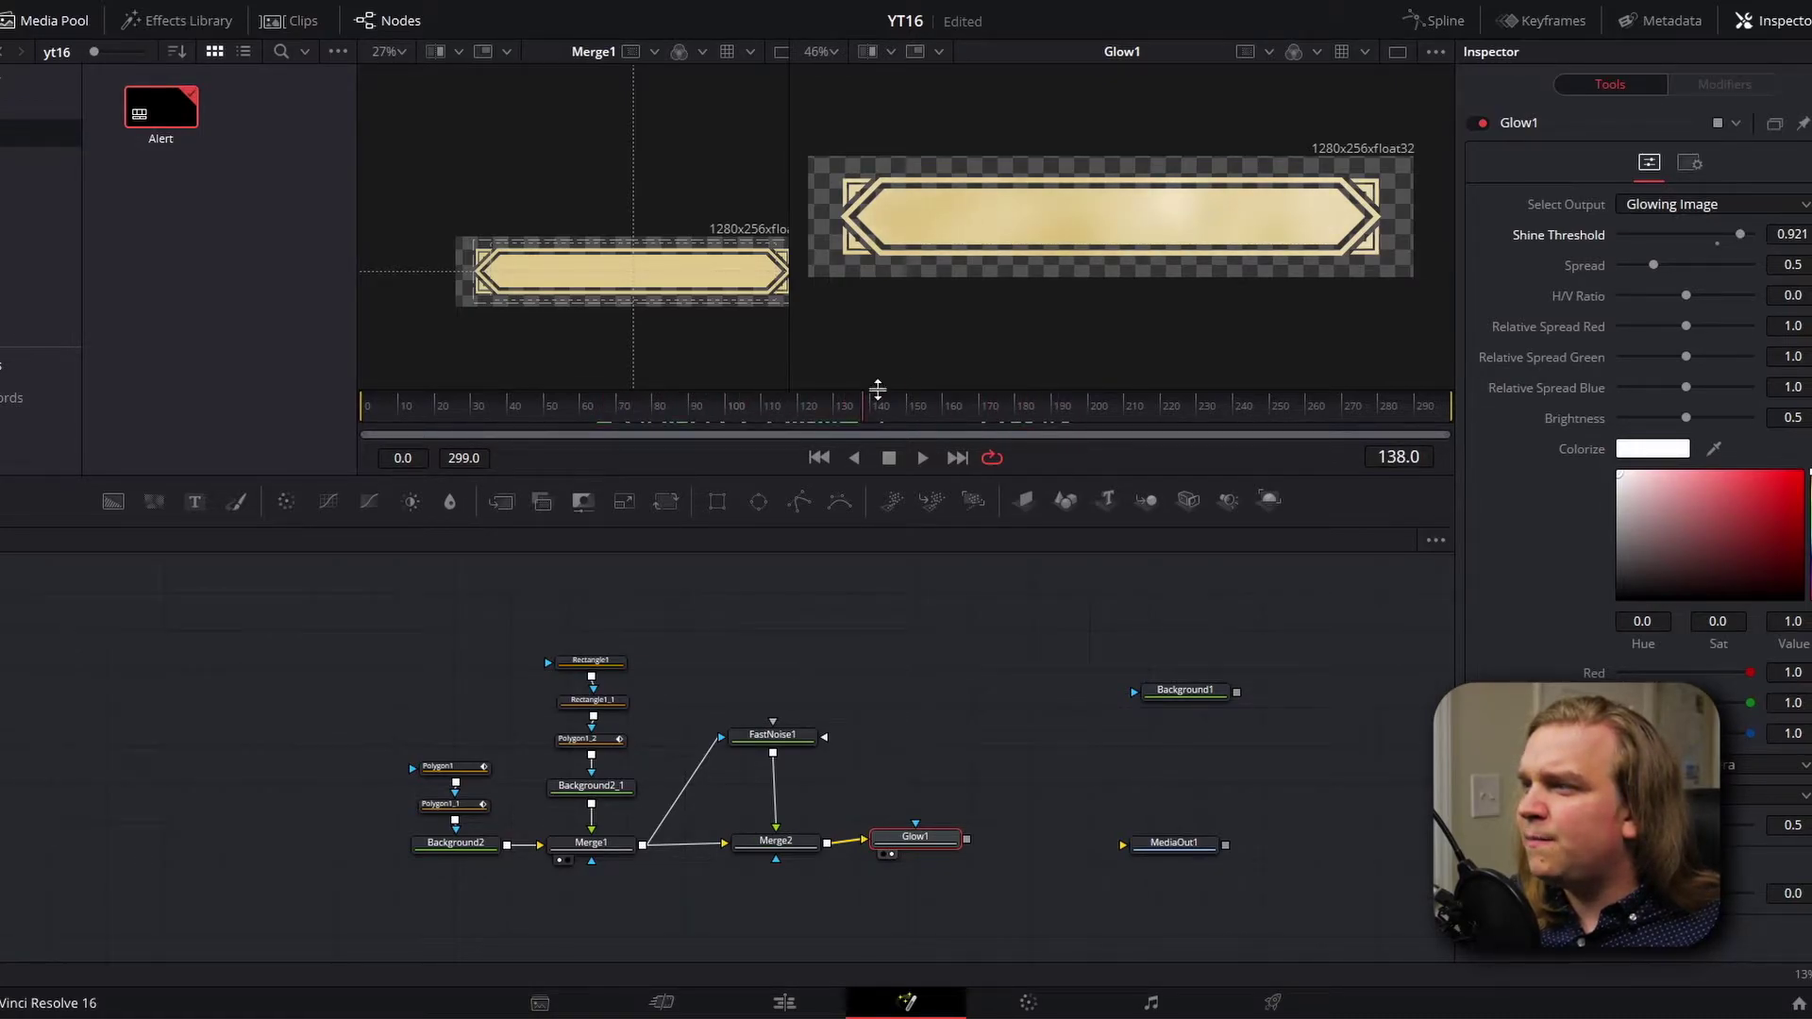
{"action": "left_click_drag", "start_coordinate": [1740, 234], "coordinate": [1735, 231]}
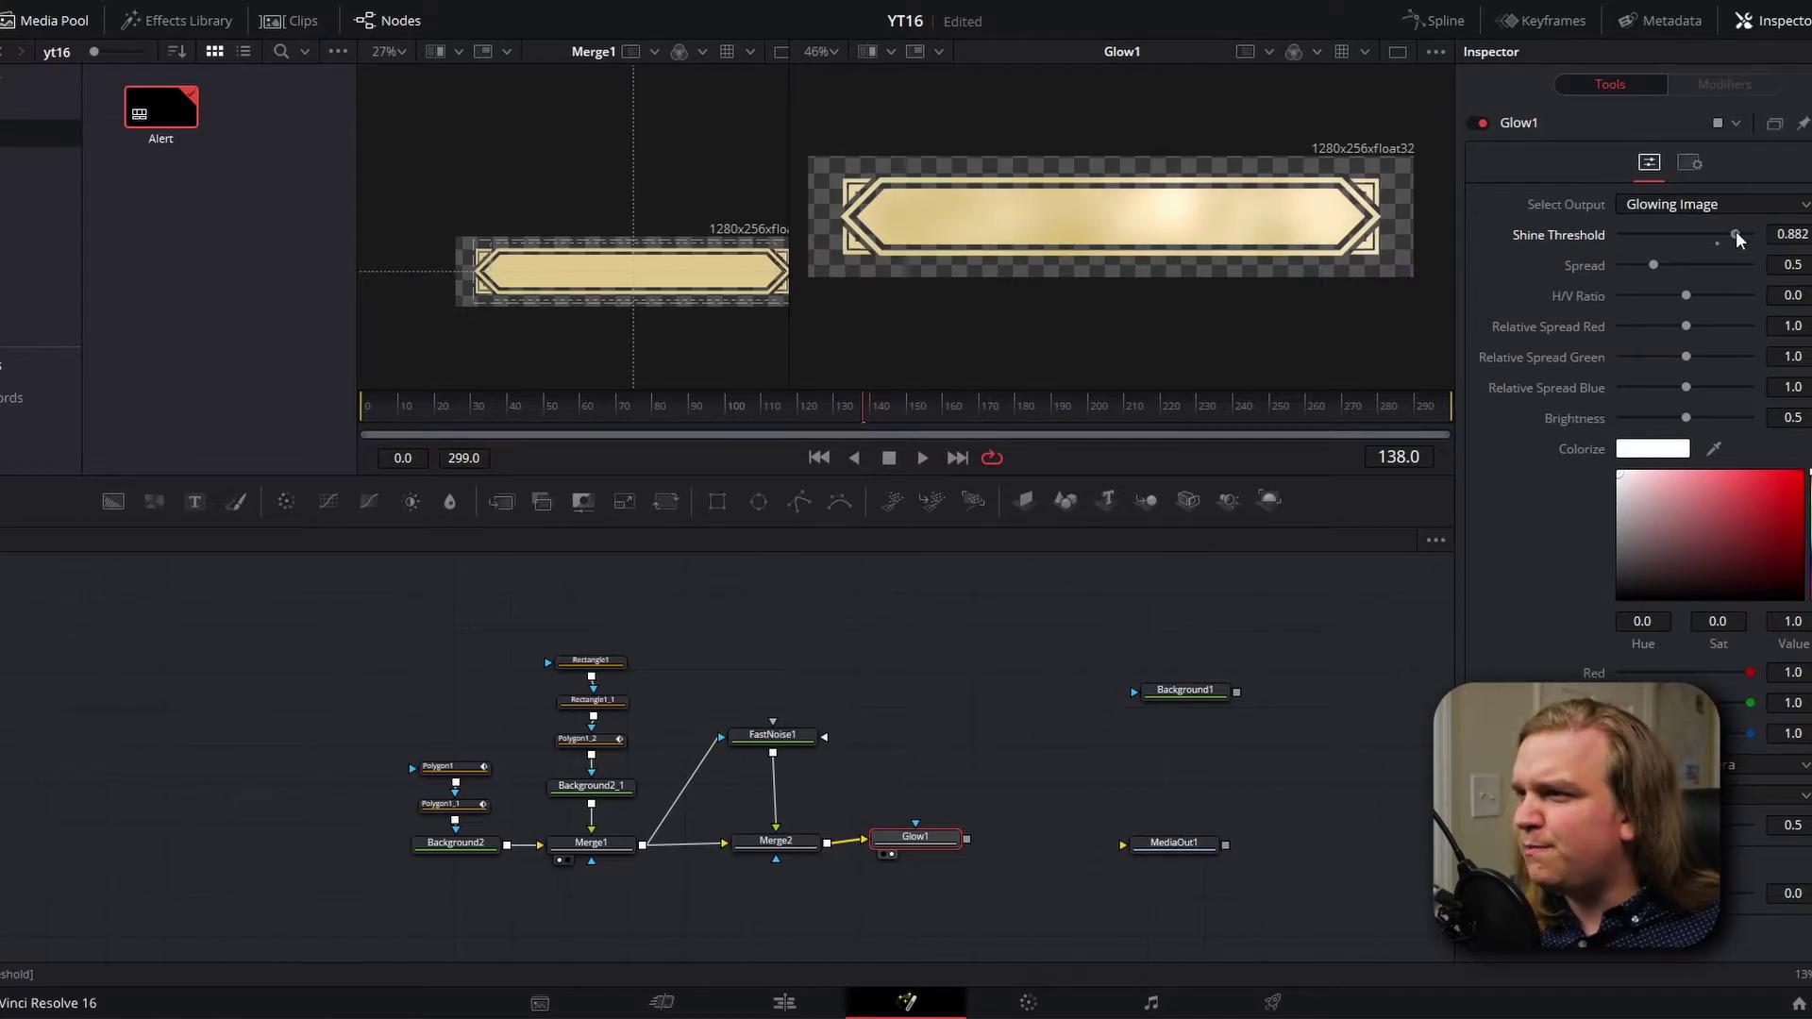
{"action": "left_click_drag", "start_coordinate": [574, 405], "coordinate": [578, 406]}
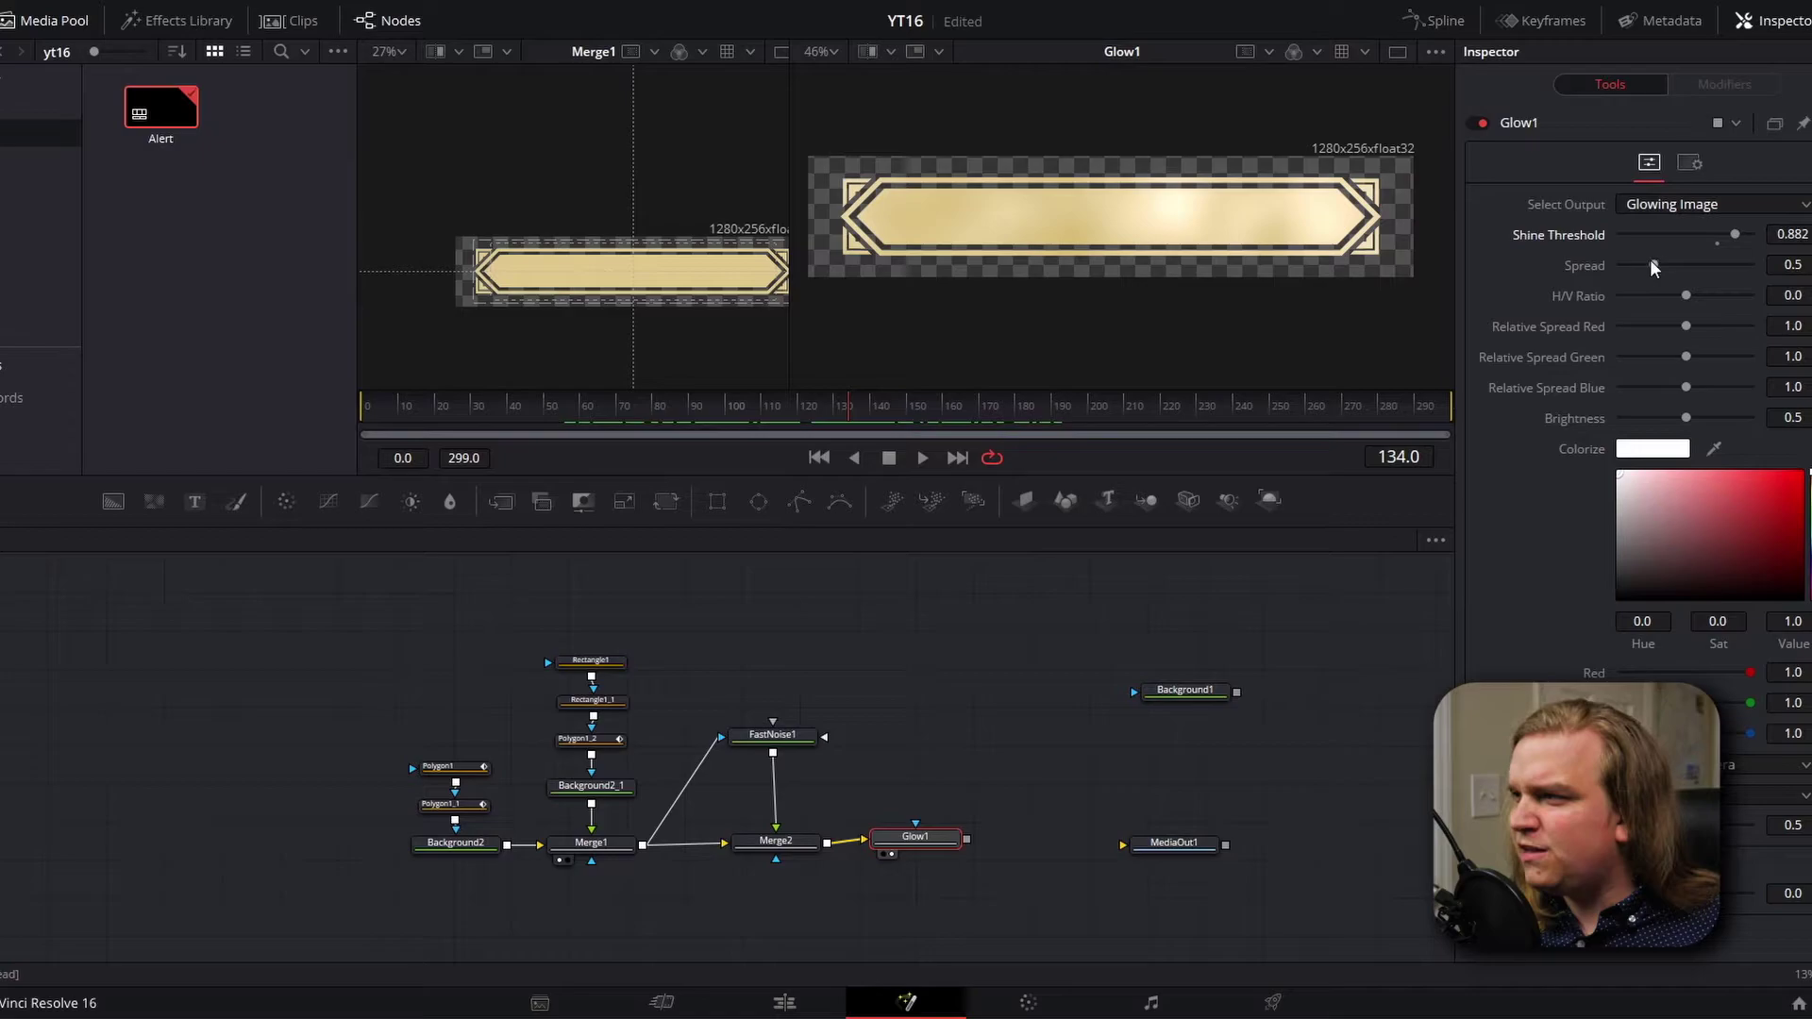
{"action": "left_click_drag", "start_coordinate": [1652, 267], "coordinate": [1691, 276]}
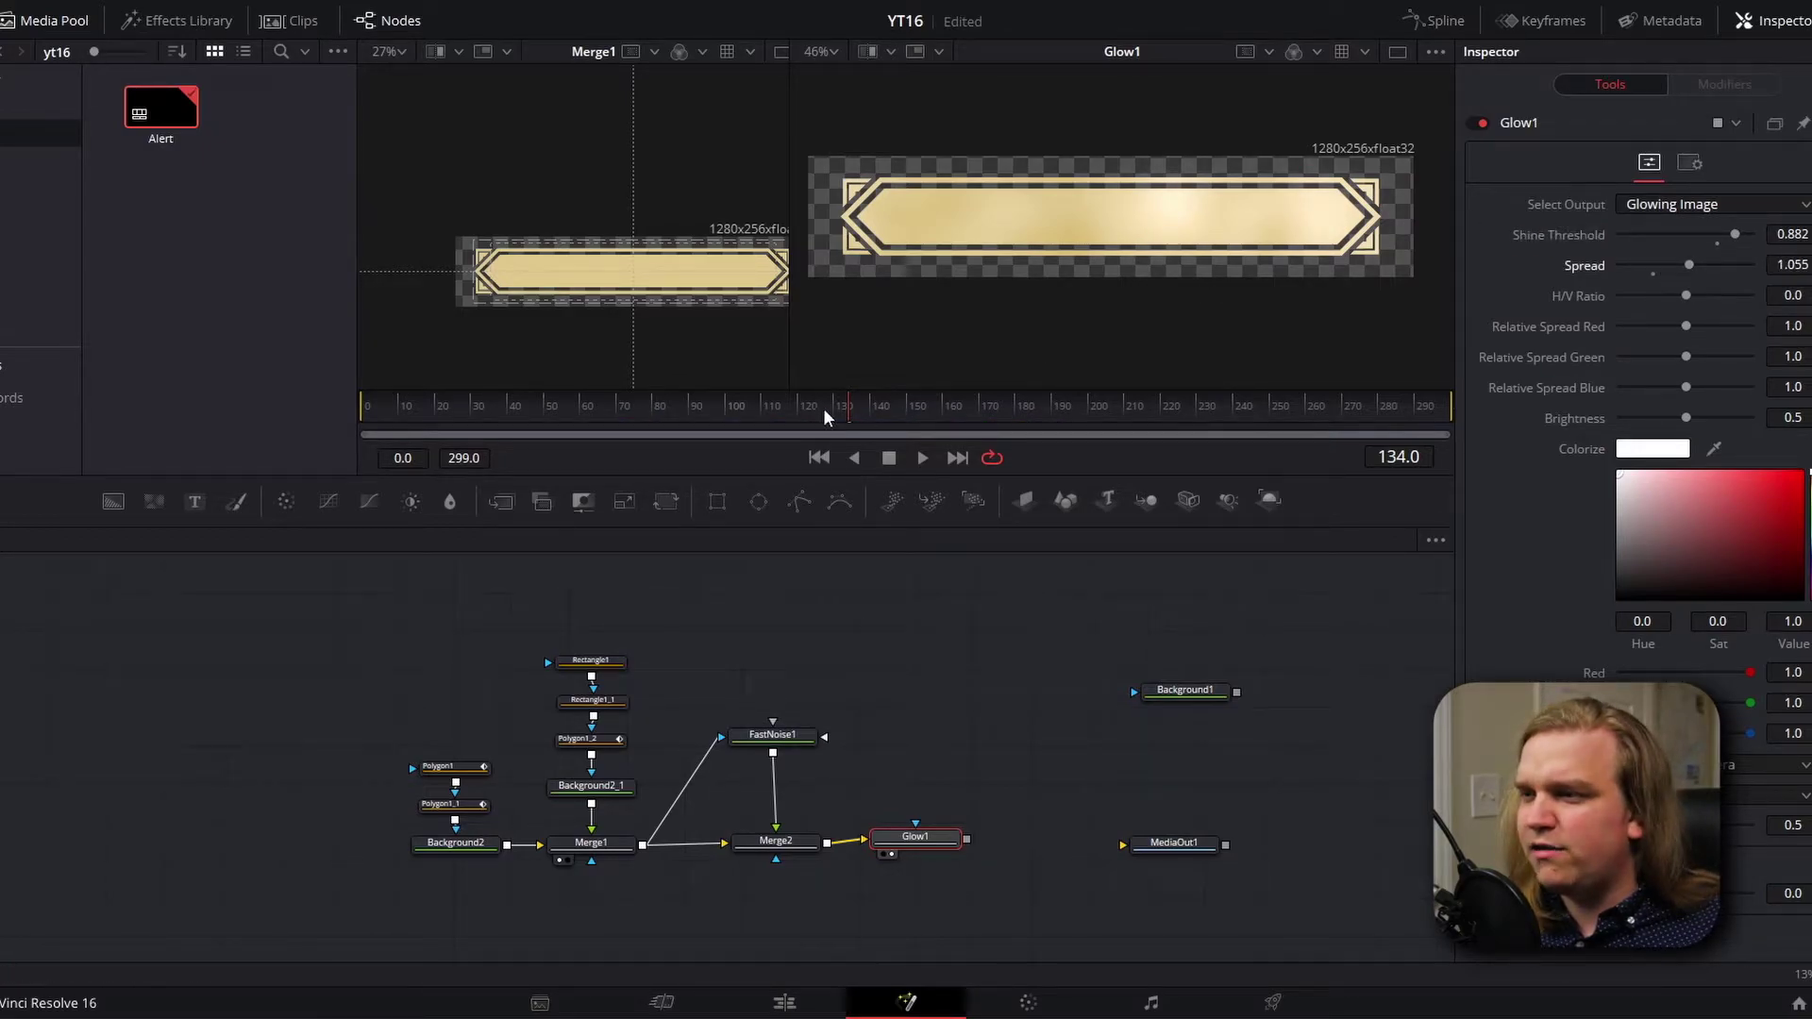
{"action": "left_click_drag", "start_coordinate": [409, 421], "coordinate": [1299, 392]}
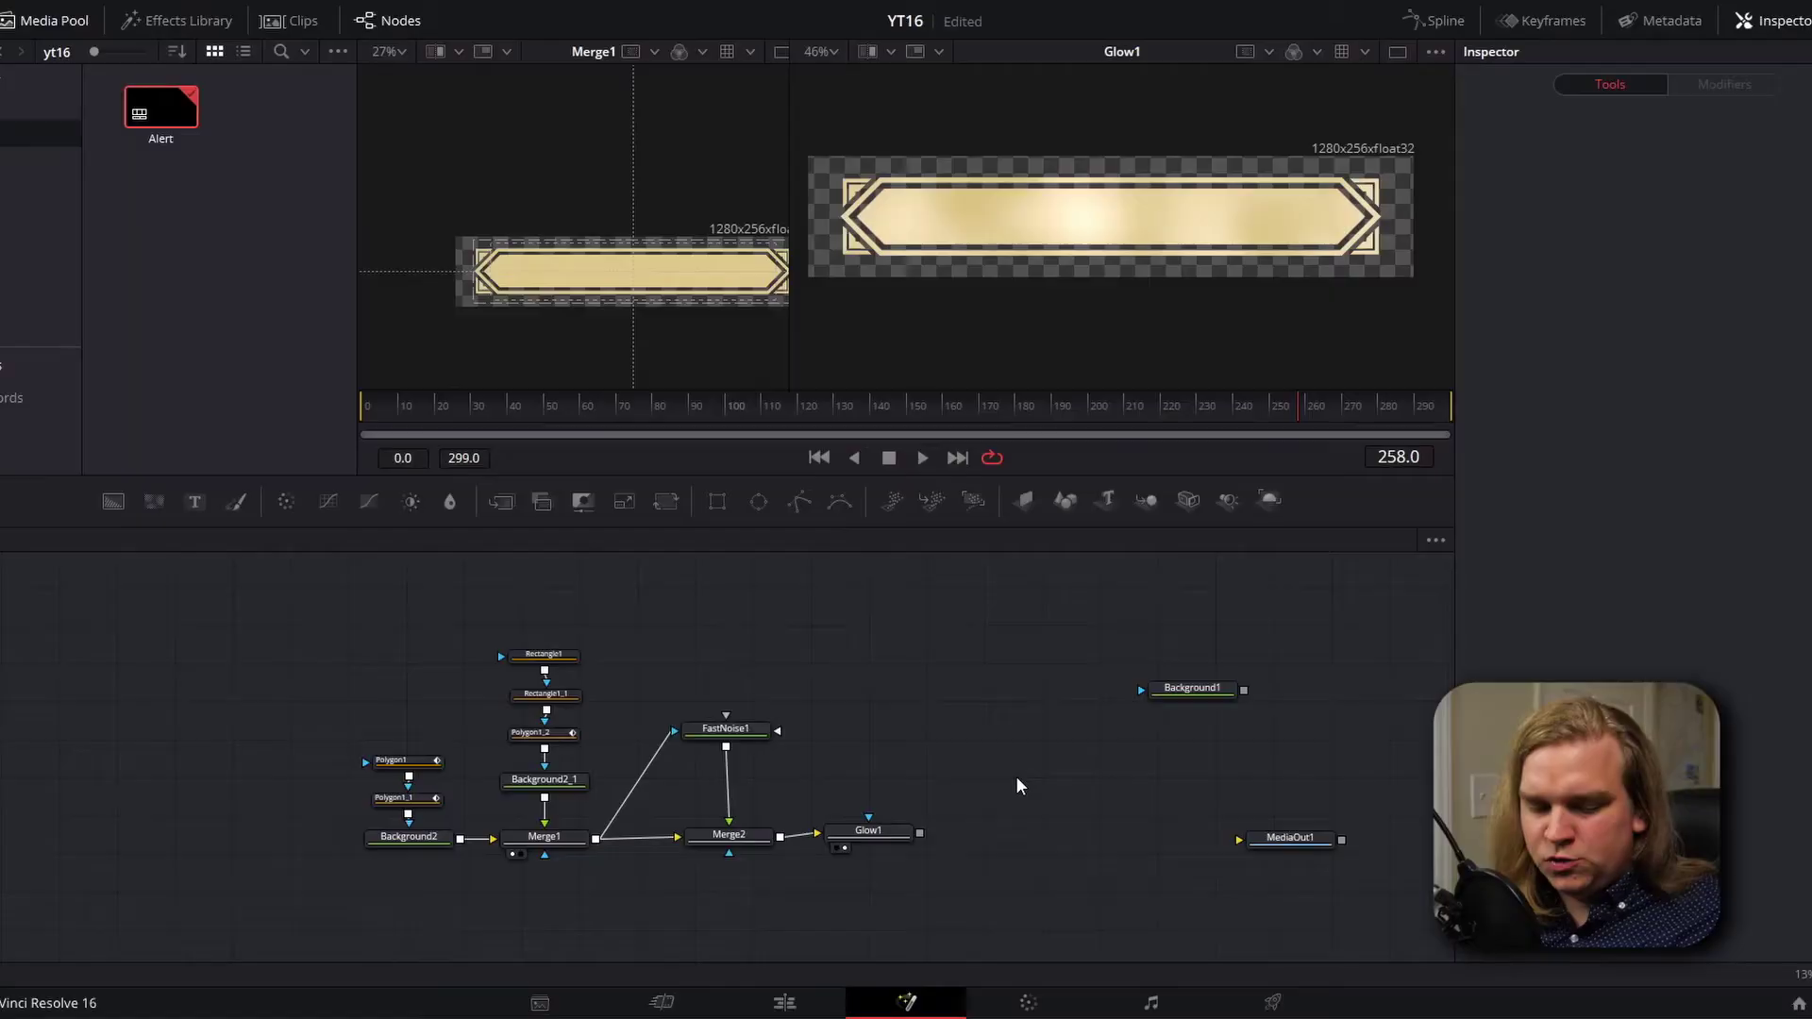
{"action": "key", "text": "shift+space"}
Step: Add a Text+ node and merge Text1 over the glowing banner as Merge3
{"action": "type", "text": "tex"}
{"action": "key", "text": "Down"}
{"action": "key", "text": "Return"}
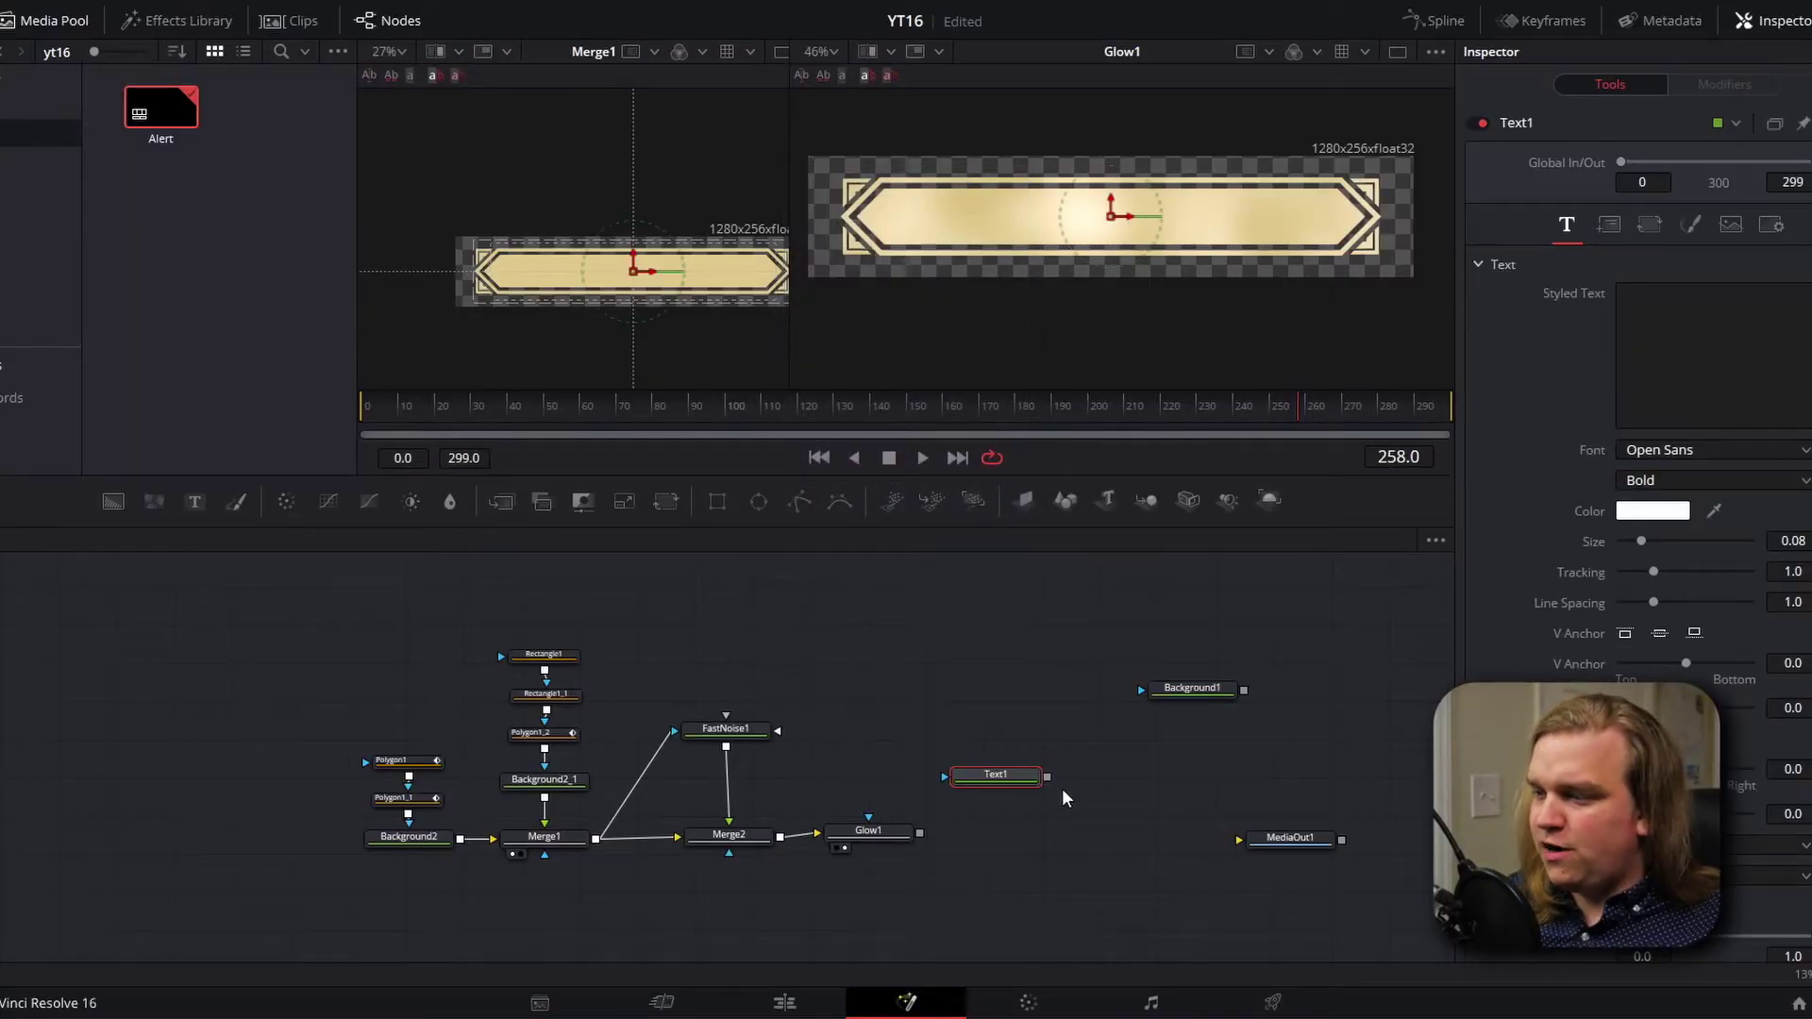
{"action": "left_click_drag", "start_coordinate": [1046, 776], "coordinate": [1095, 815]}
{"action": "left_click_drag", "start_coordinate": [923, 841], "coordinate": [920, 833]}
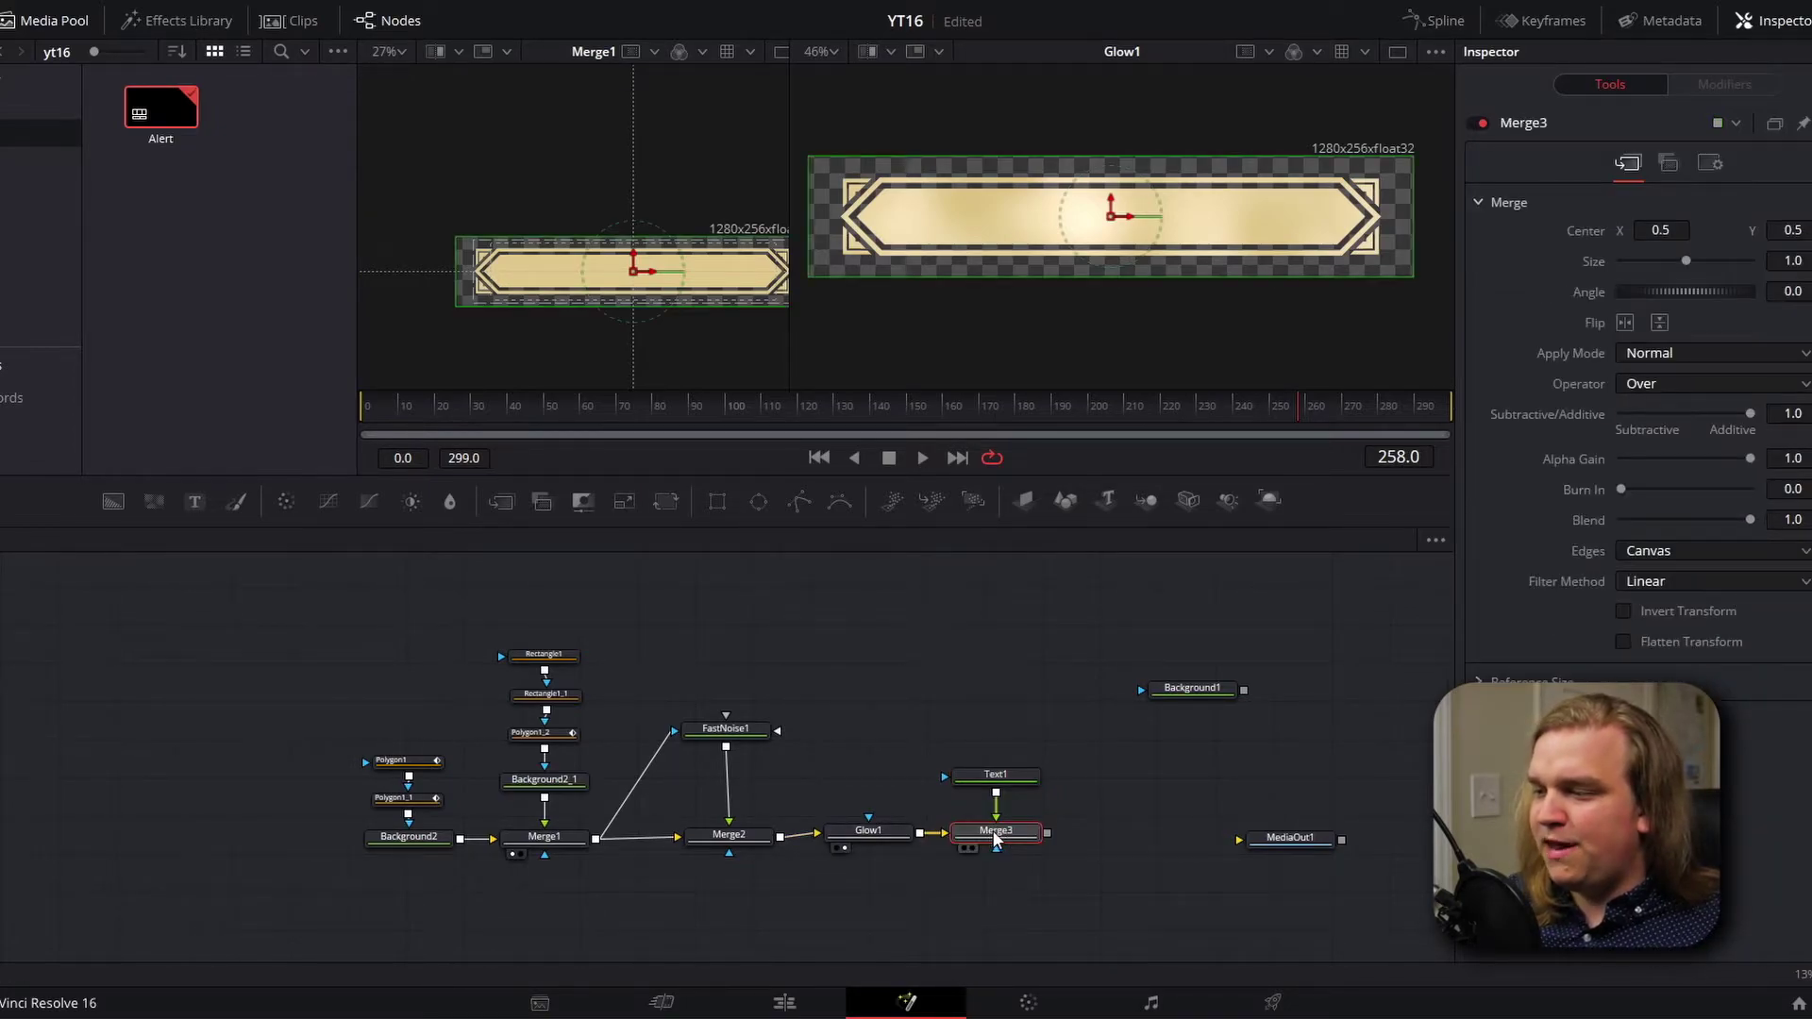
{"action": "key", "text": "2"}
Step: Type 'SUBSCRIBER' as Text1's styled text, keeping the Open Sans font
{"action": "left_click", "coordinate": [983, 776]}
{"action": "left_click", "coordinate": [1682, 314]}
{"action": "type", "text": "SUBSCRIBER"}
{"action": "left_click", "coordinate": [1681, 452]}
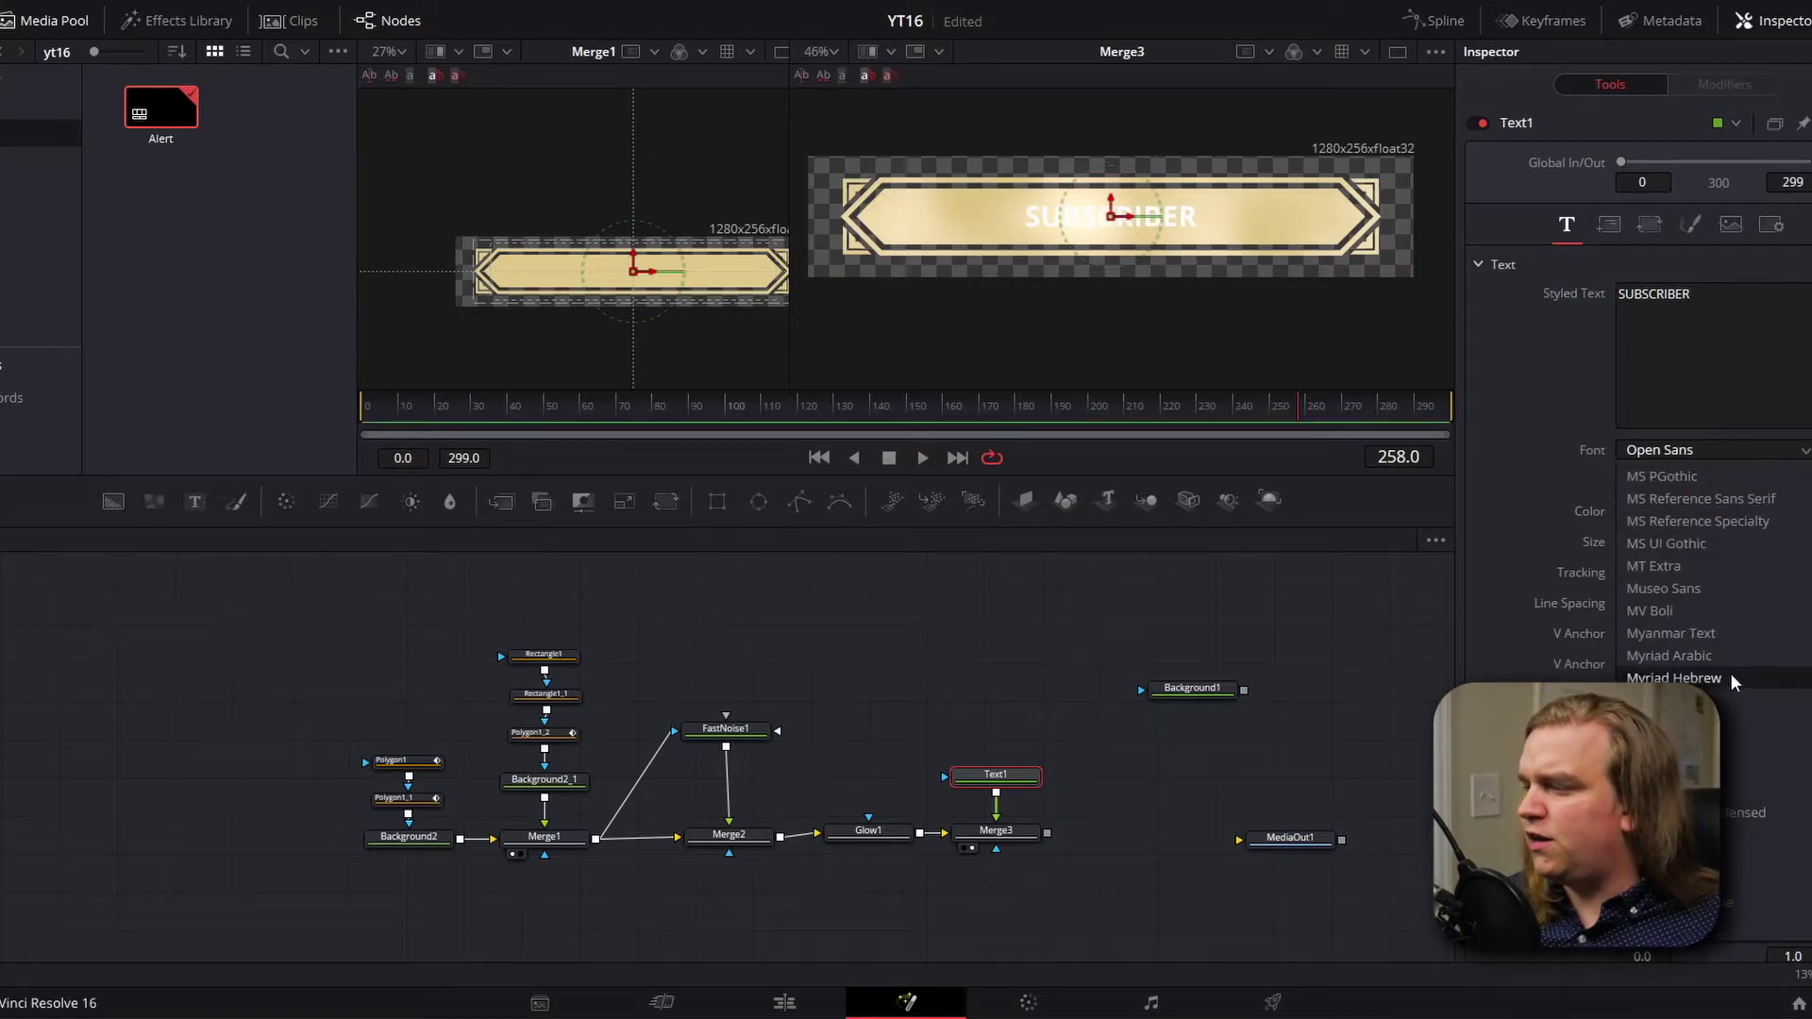
{"action": "scroll", "coordinate": [1733, 675], "scroll_direction": "down", "scroll_amount": 3}
{"action": "key", "text": "Escape"}
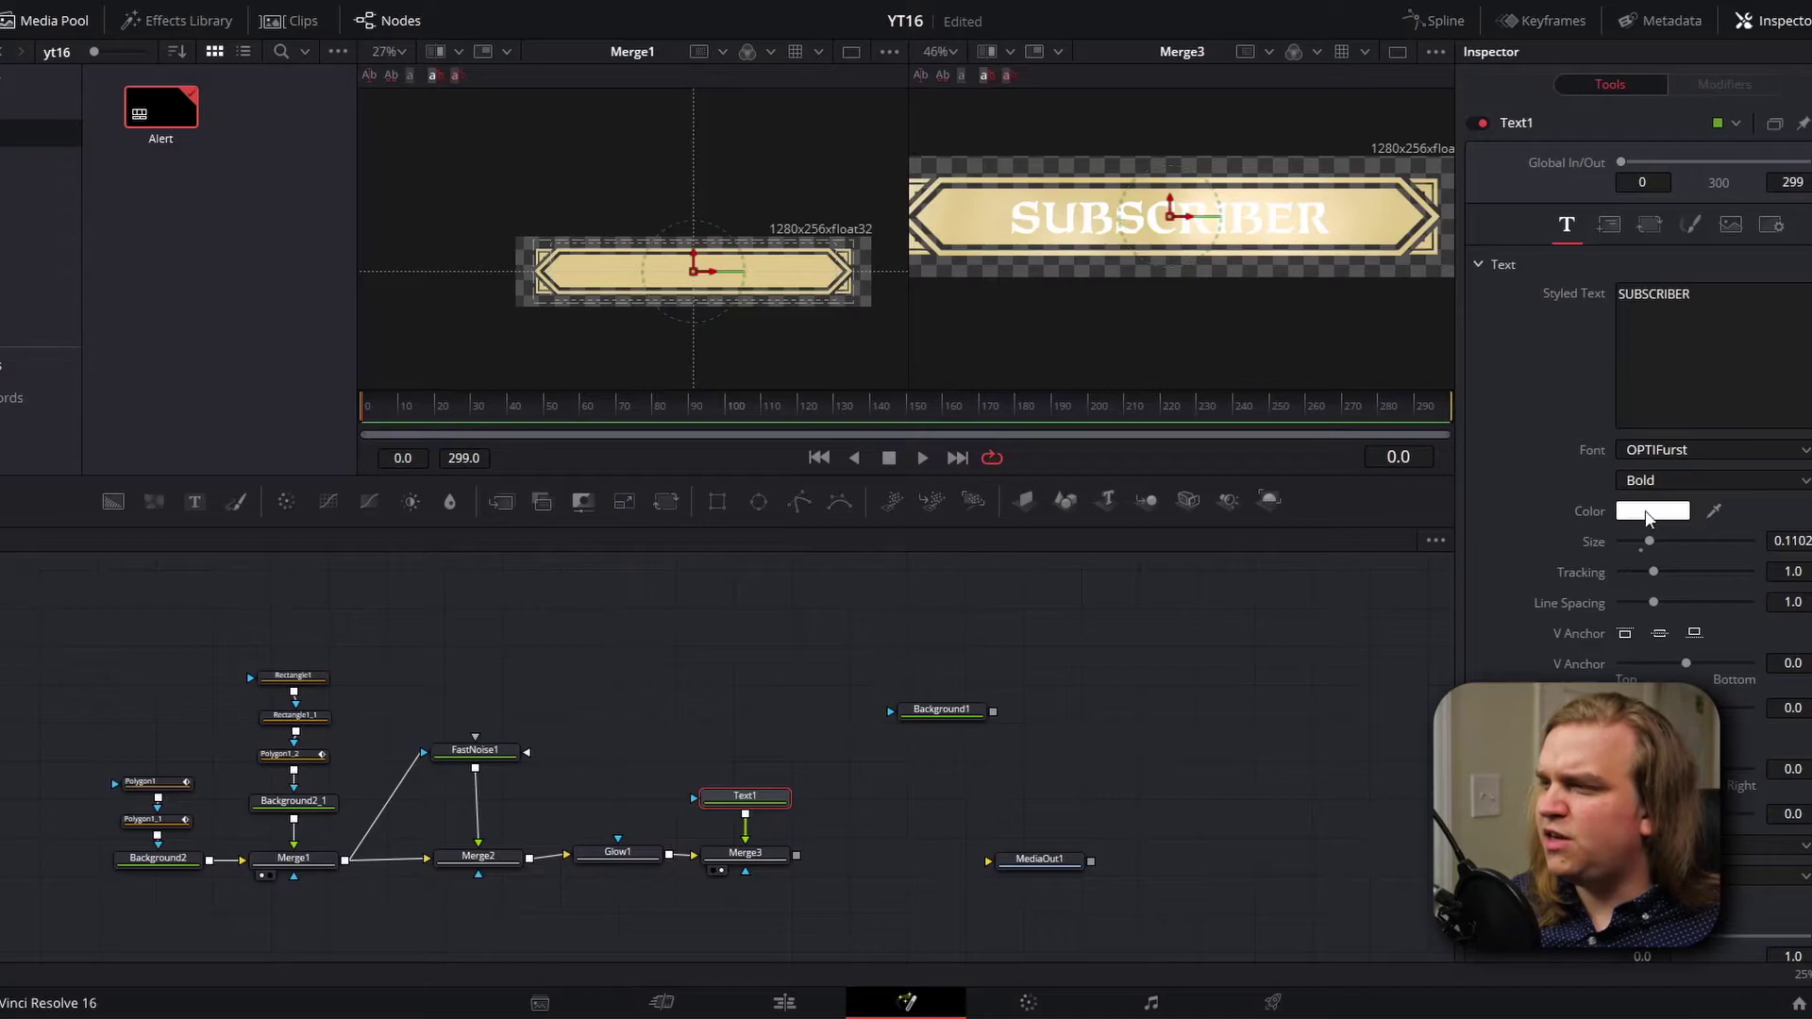
Step: Colour the SUBSCRIBER text dark brown (#28251e)
{"action": "left_click", "coordinate": [1652, 510]}
{"action": "left_click_drag", "start_coordinate": [1073, 505], "coordinate": [1069, 469]}
{"action": "left_click_drag", "start_coordinate": [1134, 307], "coordinate": [1135, 473]}
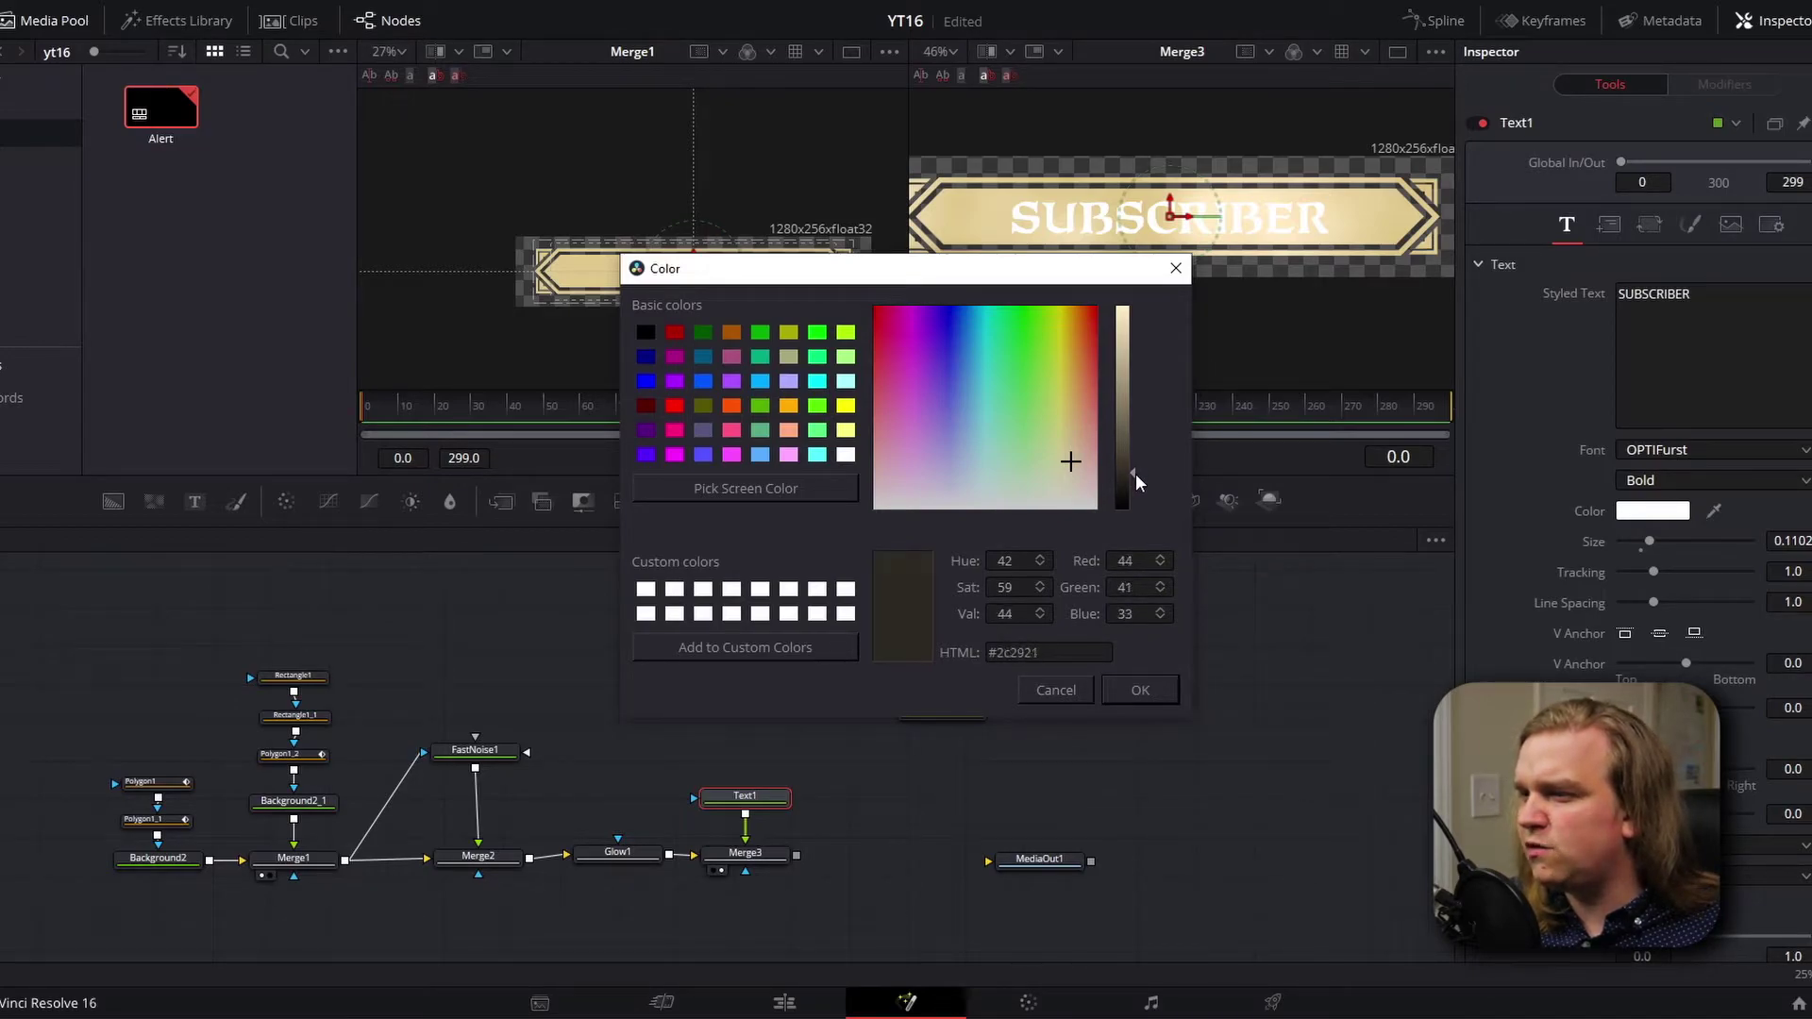
{"action": "left_click", "coordinate": [1159, 693]}
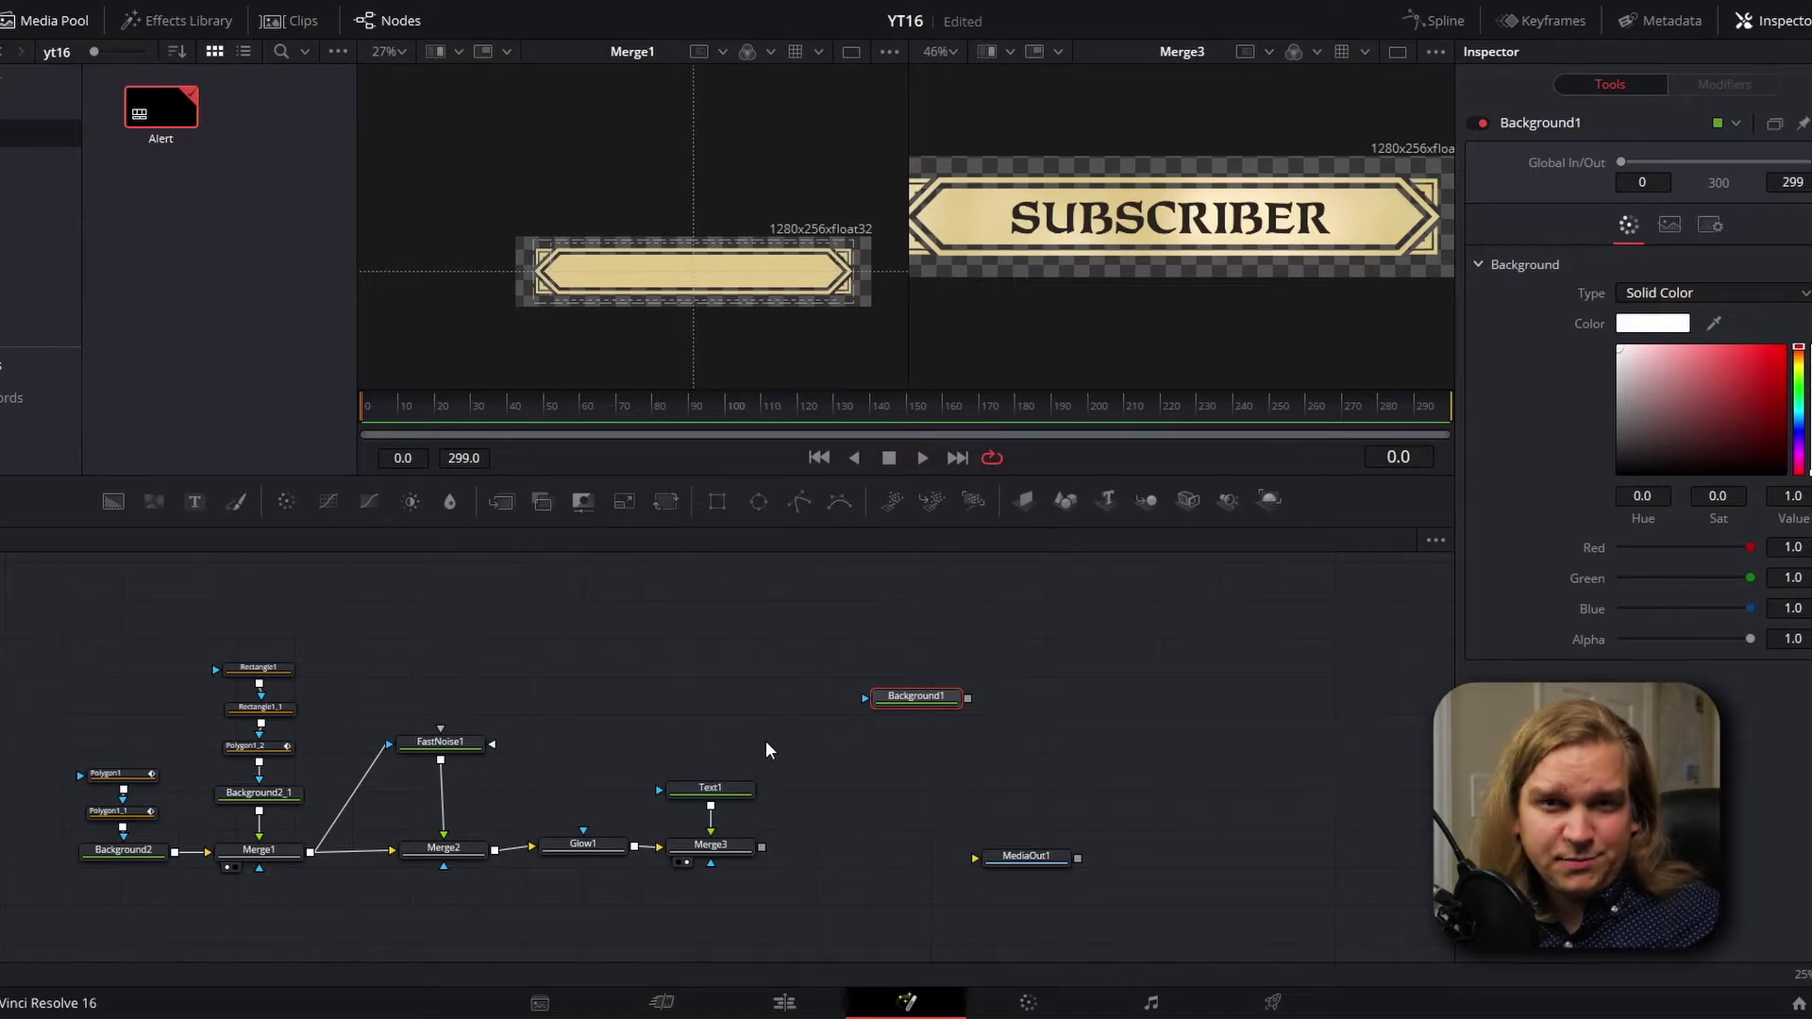
{"action": "left_click", "coordinate": [699, 793]}
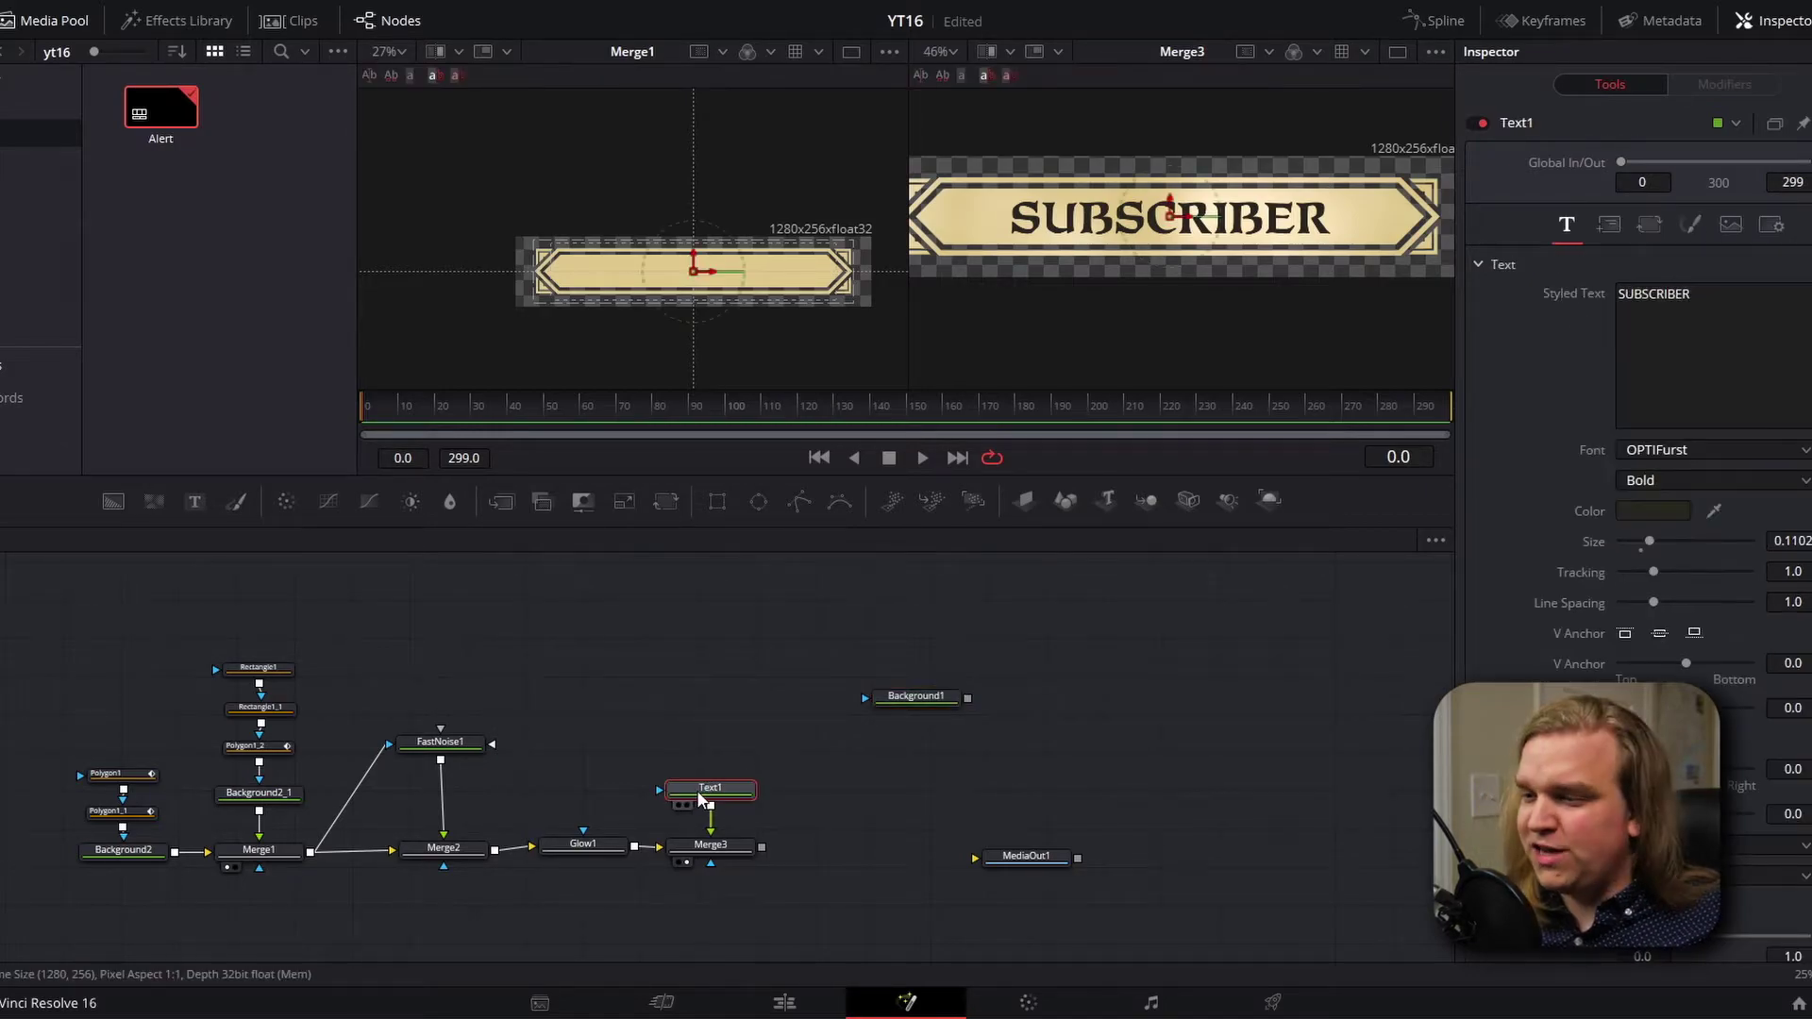
Step: Show Text1's Shading settings for element 2, Red Outline
{"action": "left_click", "coordinate": [1690, 228]}
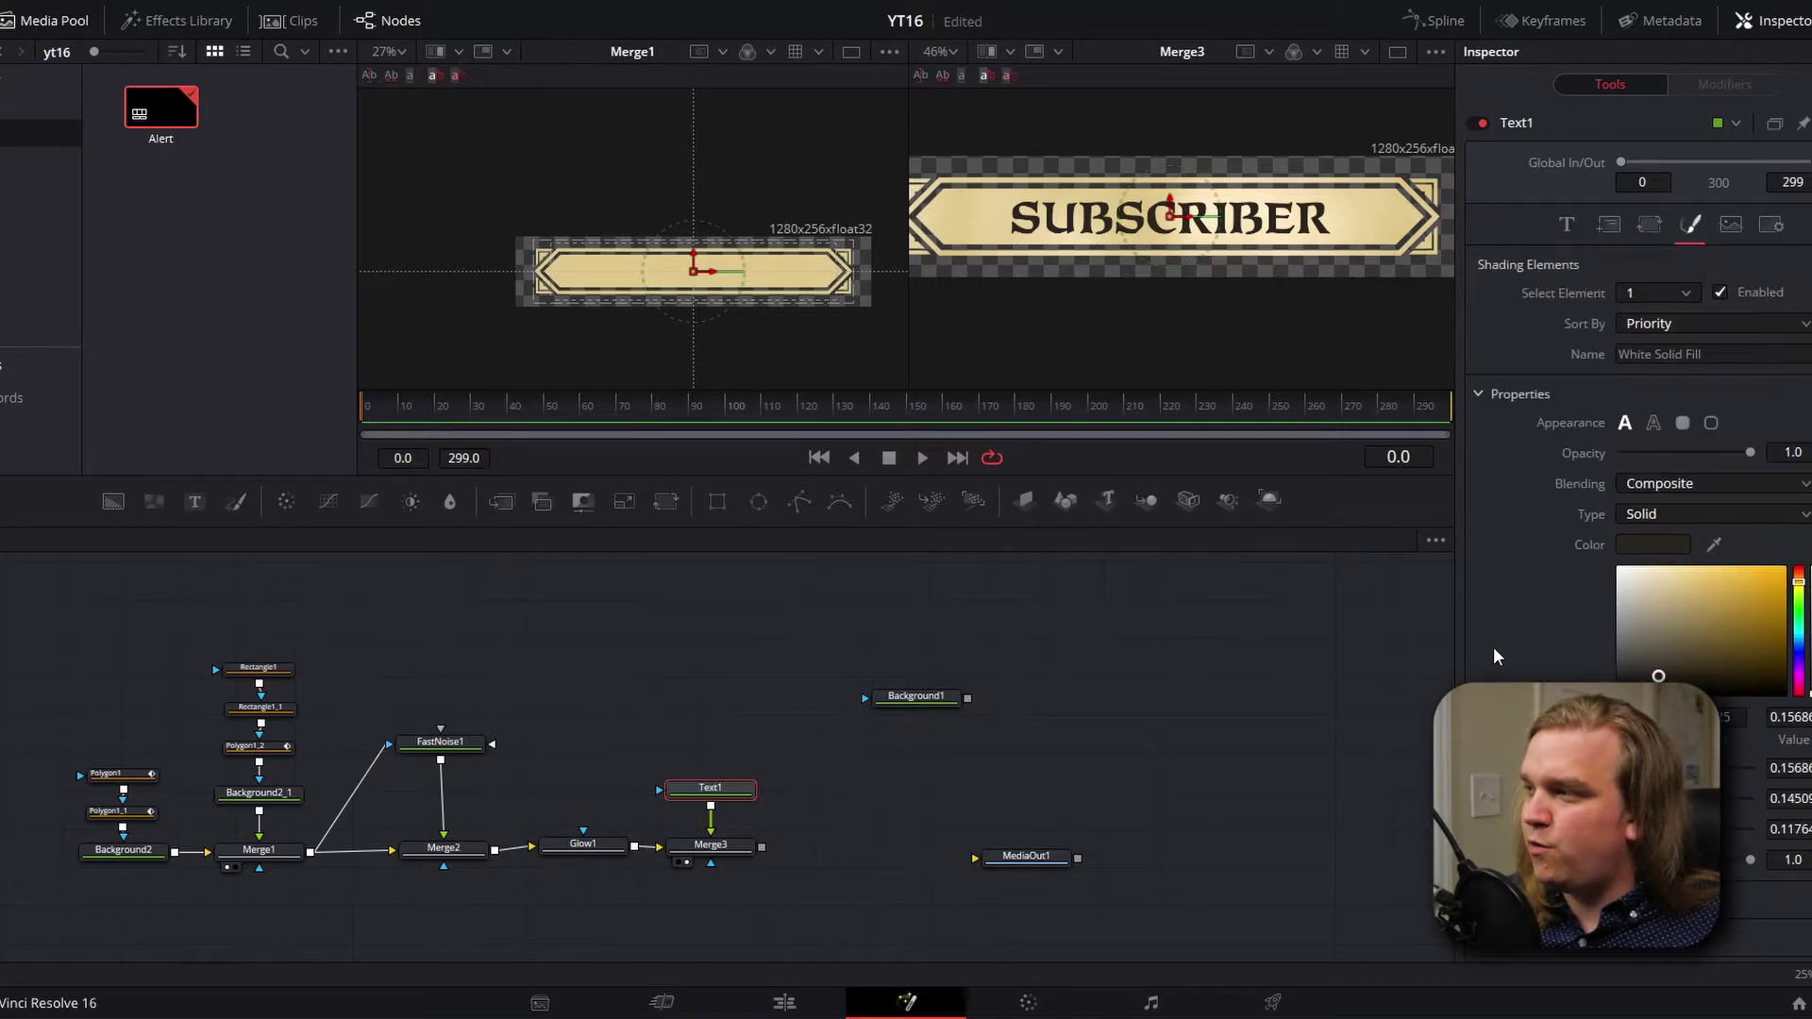
{"action": "left_click", "coordinate": [1651, 291]}
{"action": "left_click", "coordinate": [1640, 342]}
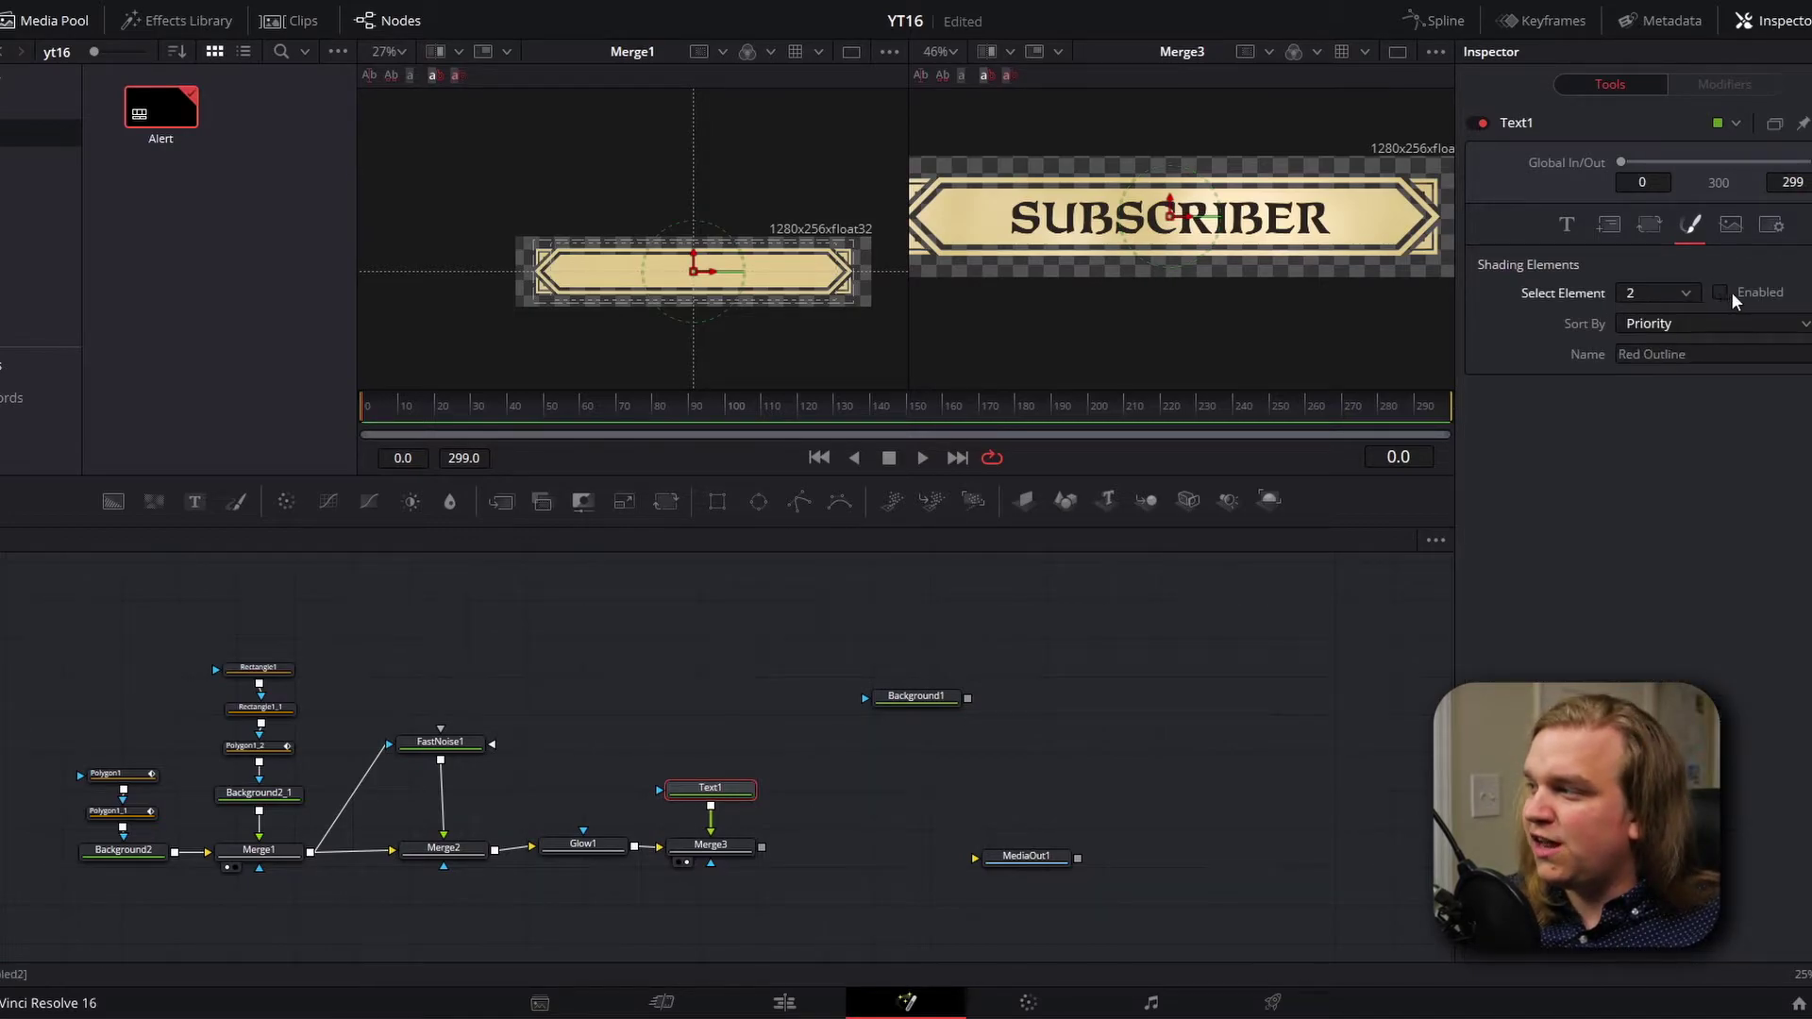